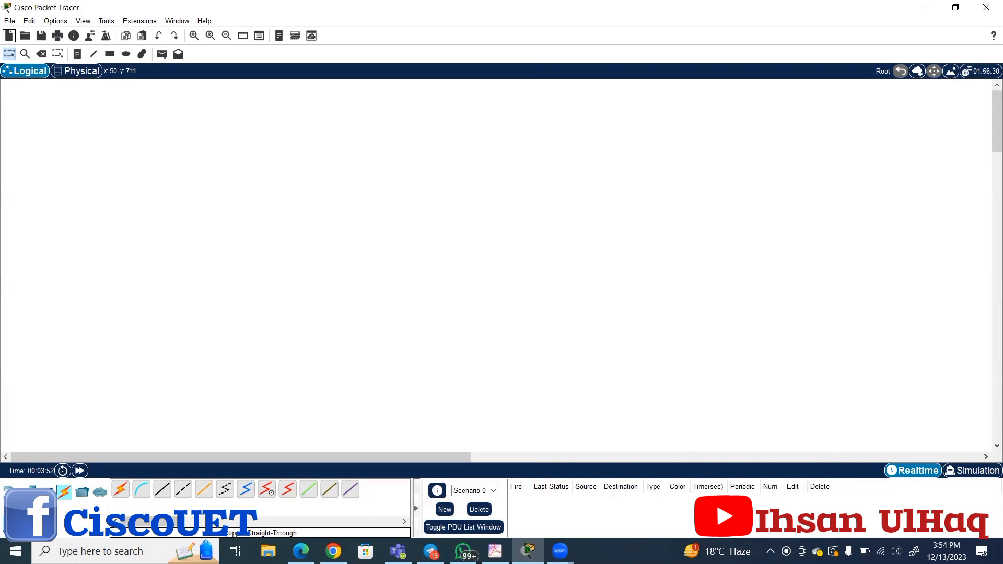
pyautogui.rightClick(753, 456)
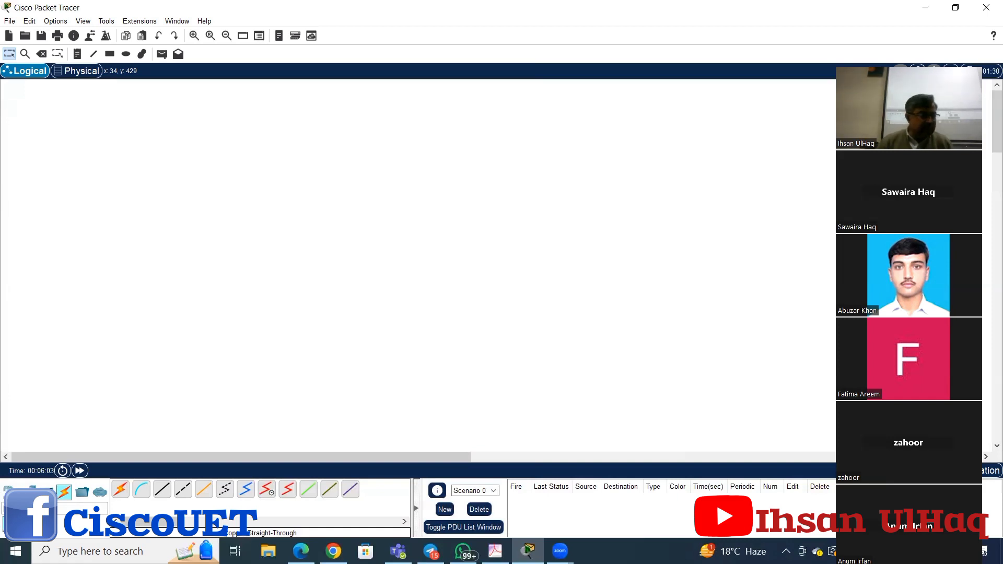
# Place a HomeRouter-PT-AC wireless router in the upper part of the empty logical workspace.
pyautogui.click(11, 493)
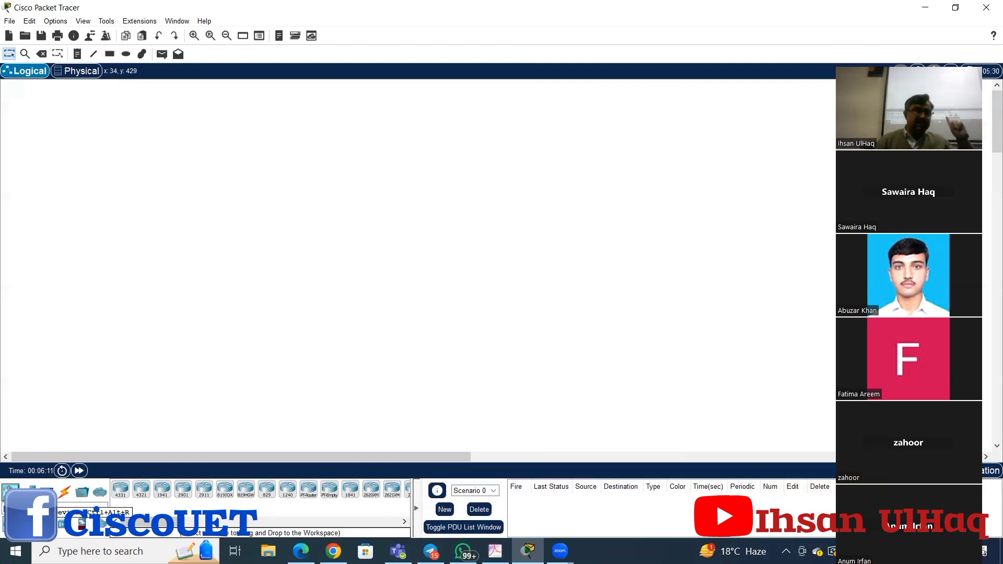
pyautogui.click(65, 529)
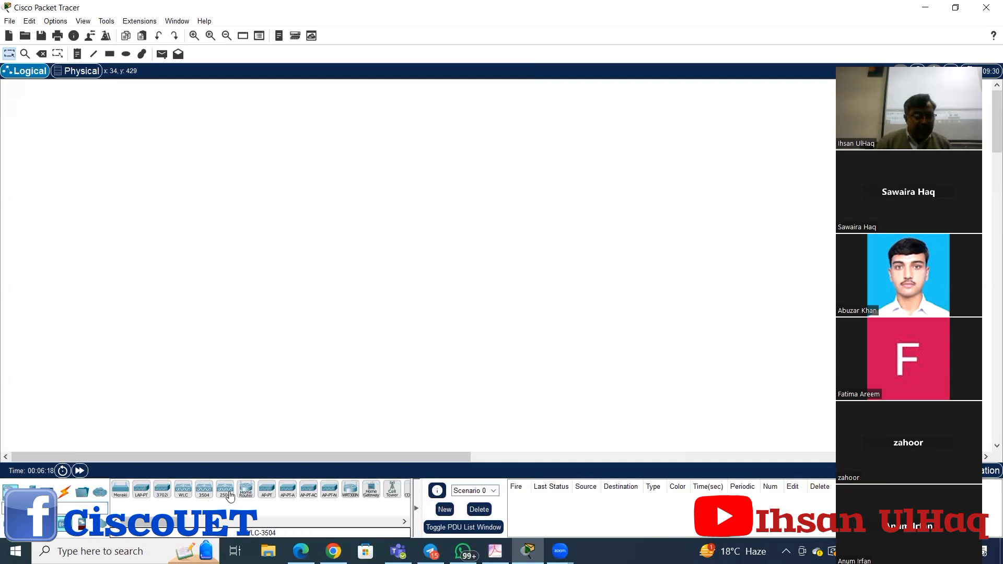
pyautogui.moveTo(247, 490); pyautogui.dragTo(305, 182)
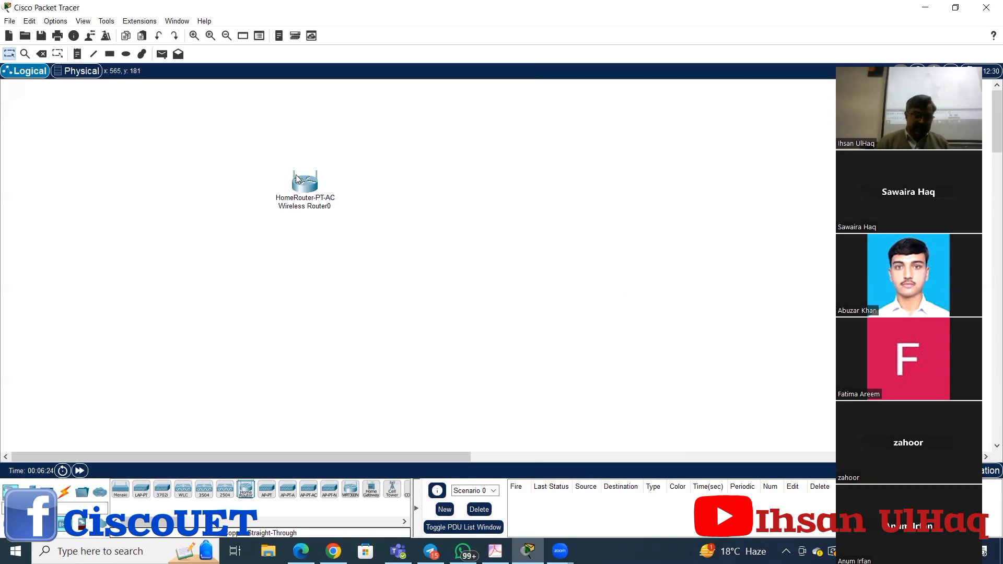
pyautogui.moveTo(296, 183)
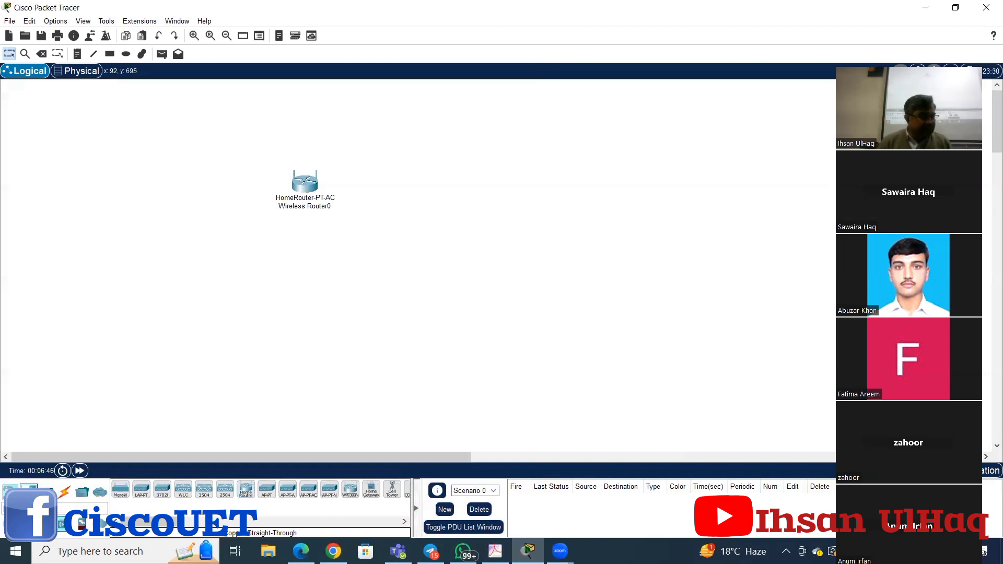
# Add a PC to the lower left of the wireless router and a laptop below the router.
pyautogui.click(29, 491)
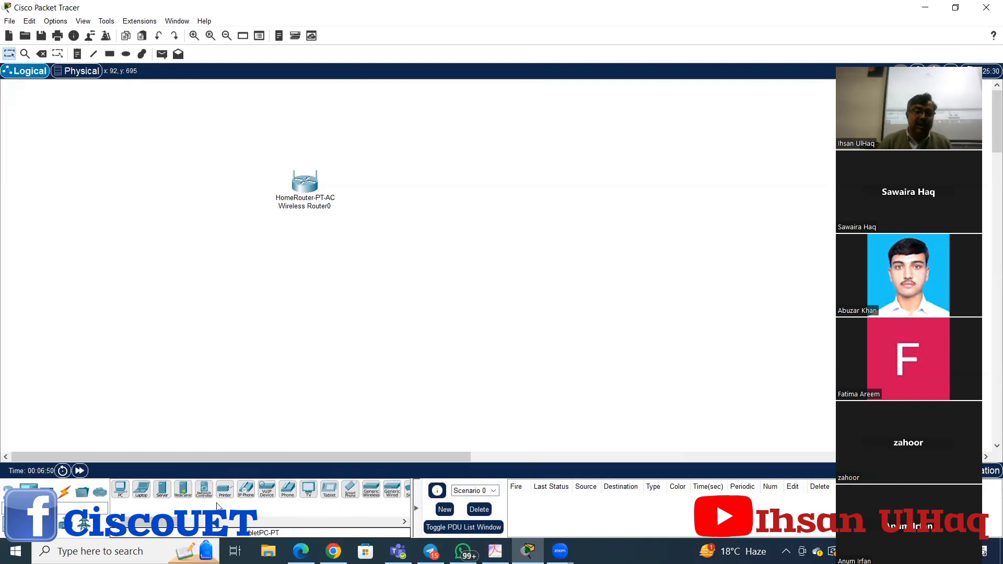
pyautogui.click(125, 494)
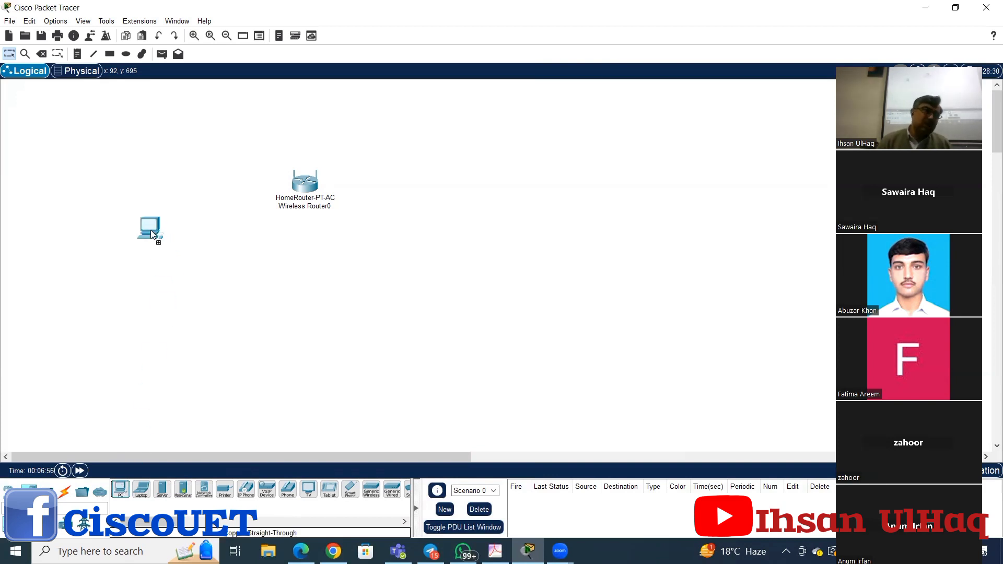
pyautogui.click(151, 230)
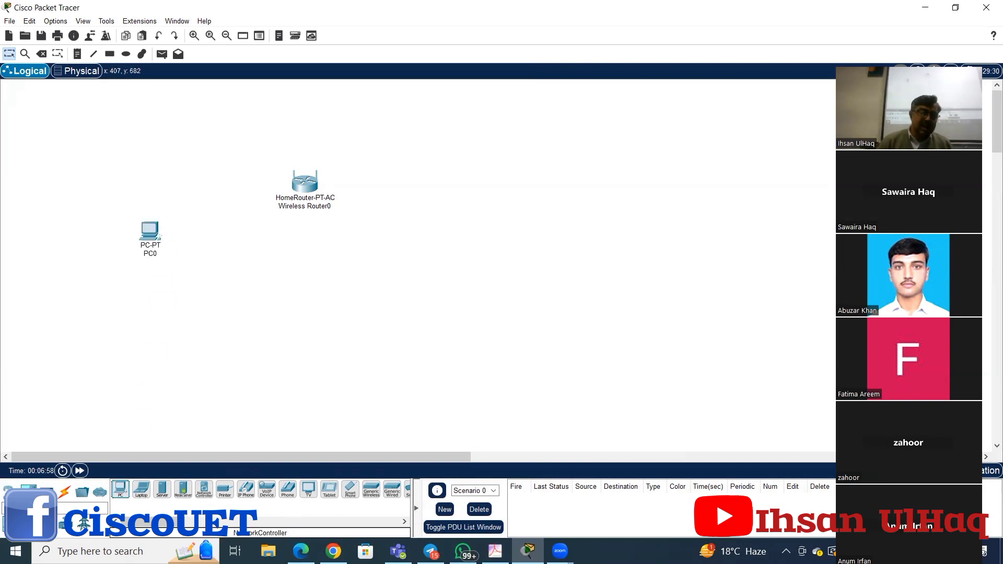
pyautogui.click(140, 491)
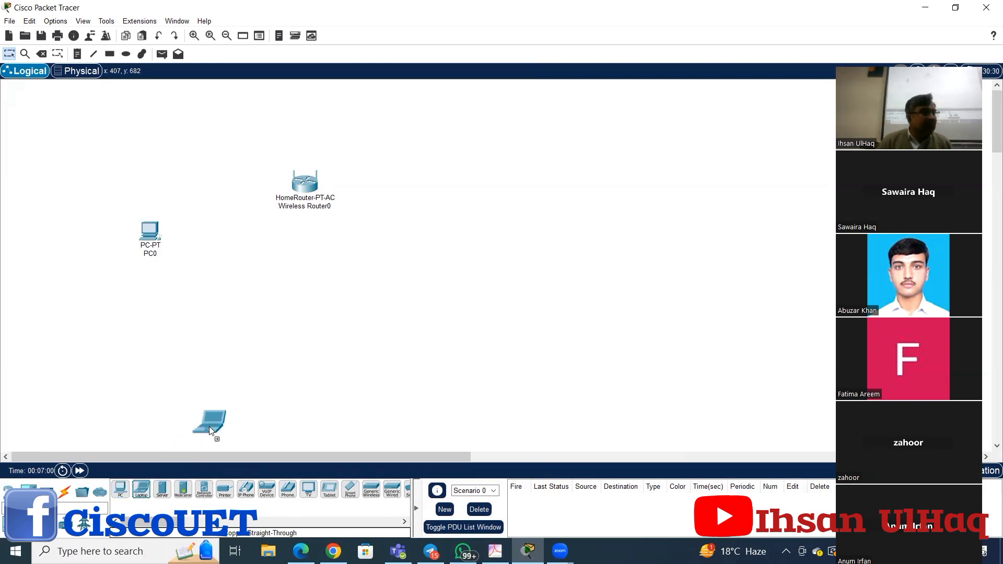
pyautogui.click(258, 294)
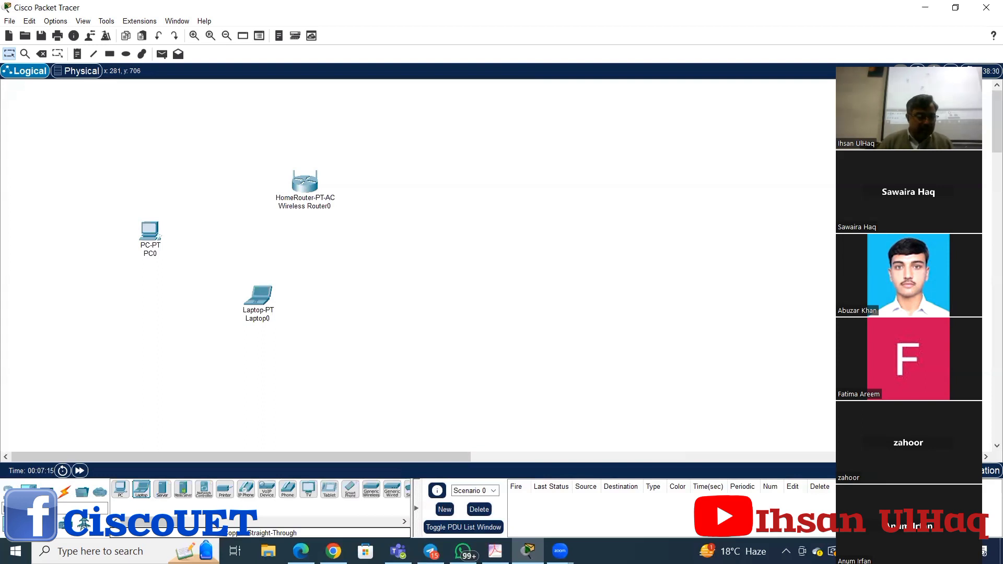
# Add a cable modem to the right of the wireless router and a PT-Cloud to the right of the modem.
pyautogui.click(11, 491)
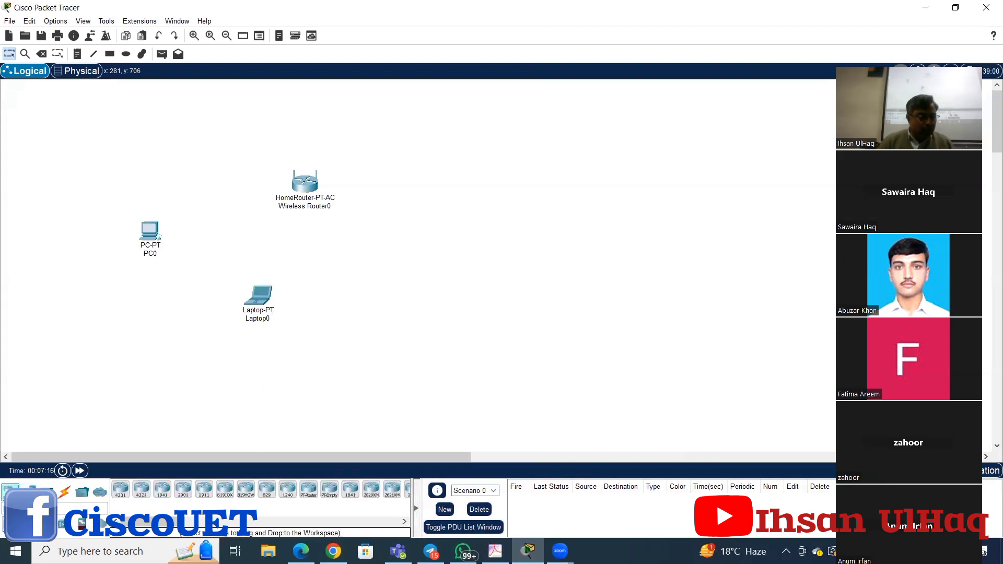
pyautogui.click(102, 525)
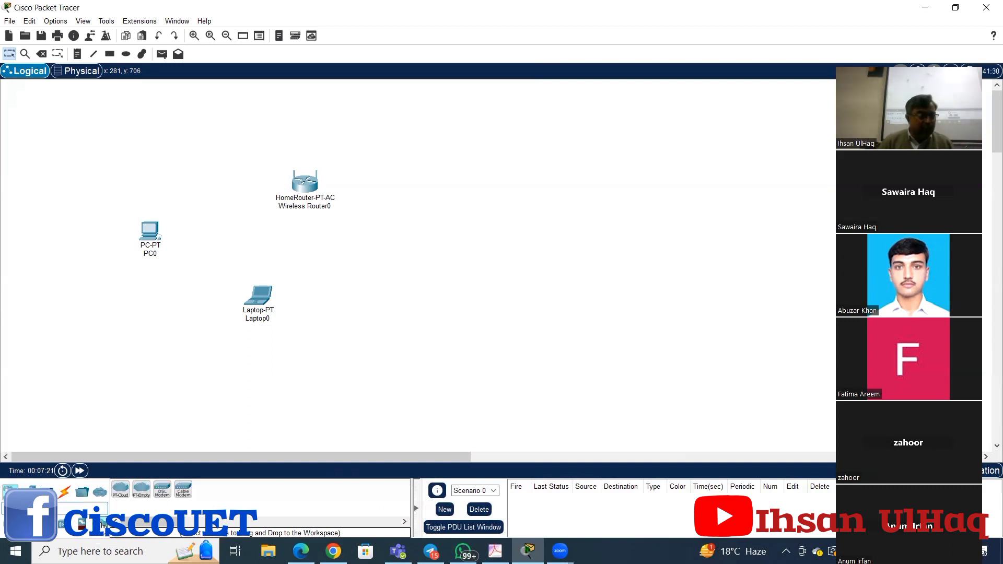
pyautogui.moveTo(190, 494); pyautogui.dragTo(450, 210)
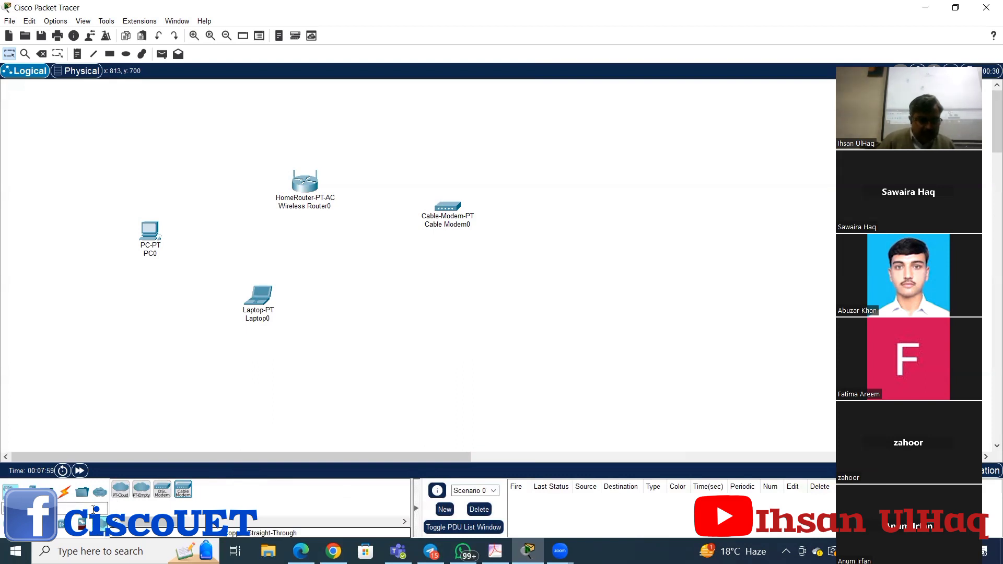
pyautogui.moveTo(121, 489); pyautogui.dragTo(570, 221)
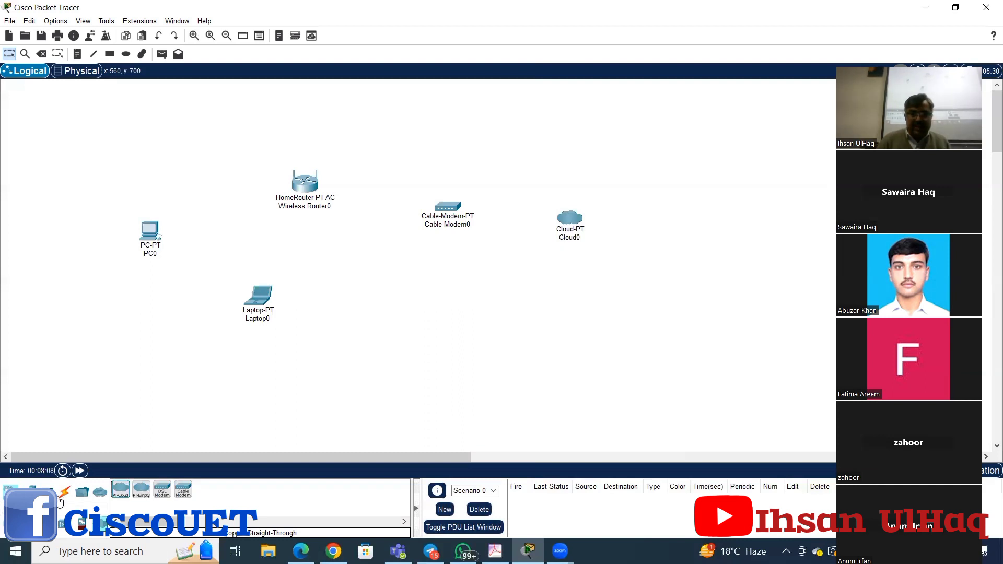
# Add a Server-PT to the right of the cloud.
pyautogui.click(28, 490)
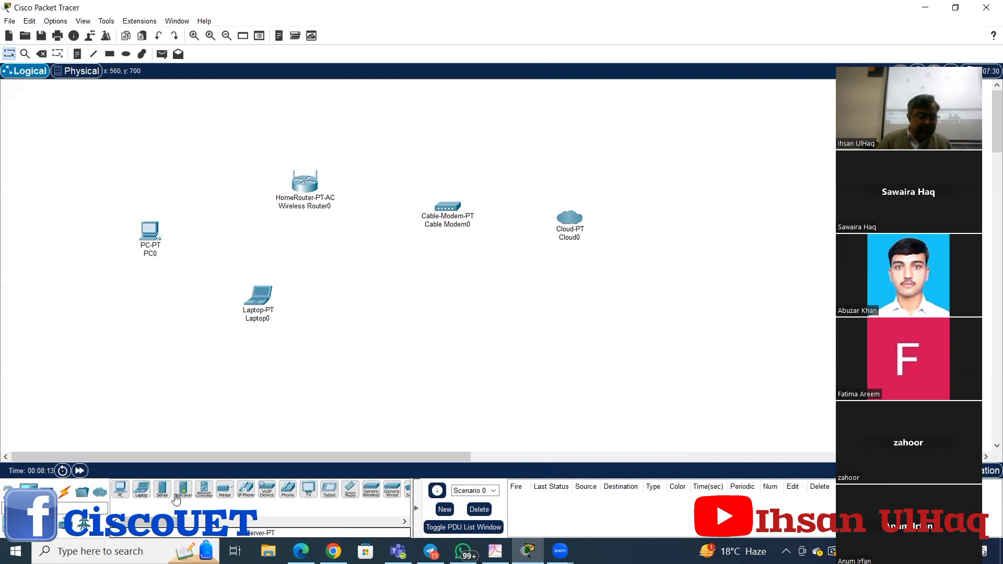
pyautogui.click(162, 489)
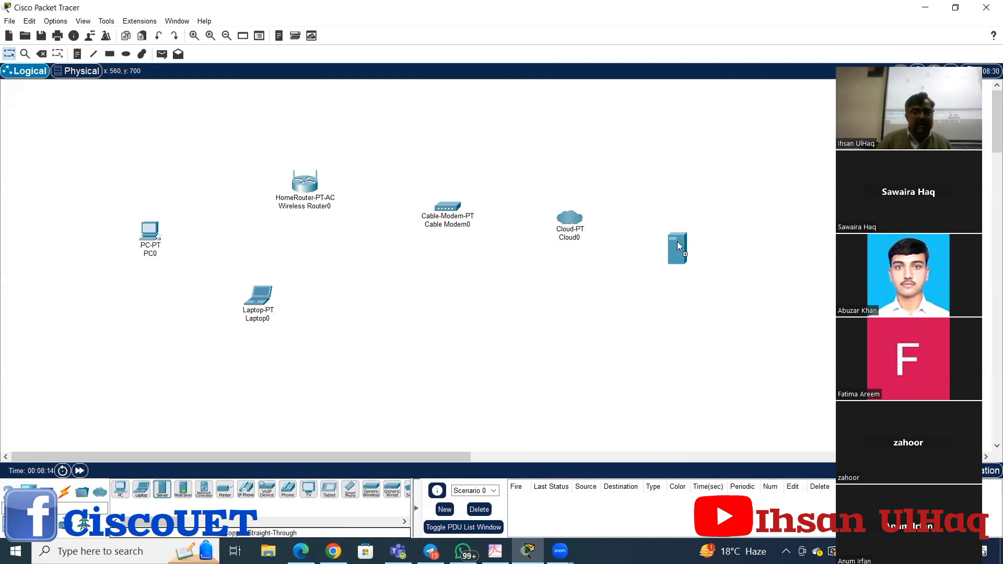
pyautogui.click(666, 240)
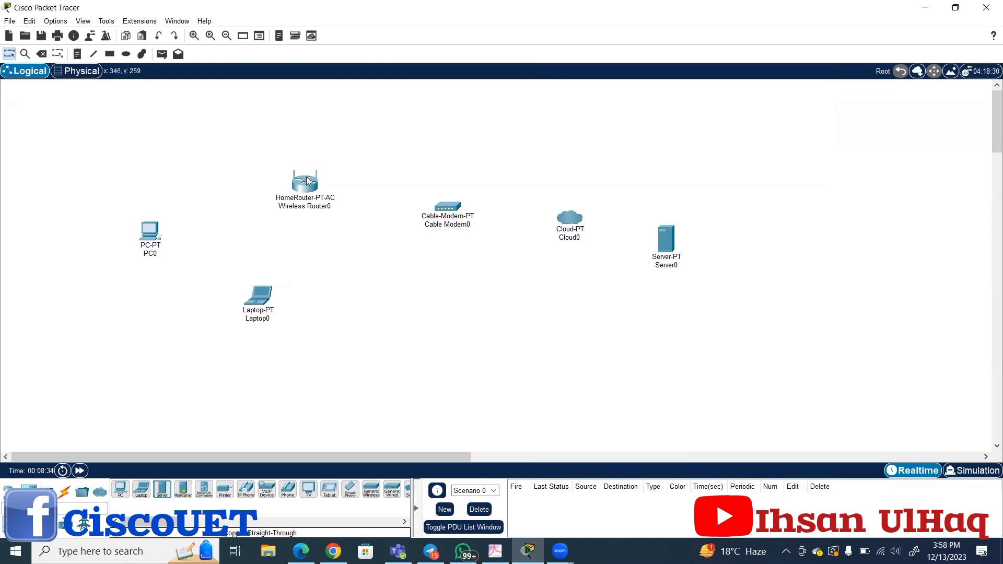
# Connect the PC's FastEthernet0 port to the wireless router's GigabitEthernet 1 port with a copper straight-through cable.
pyautogui.moveTo(308, 194)
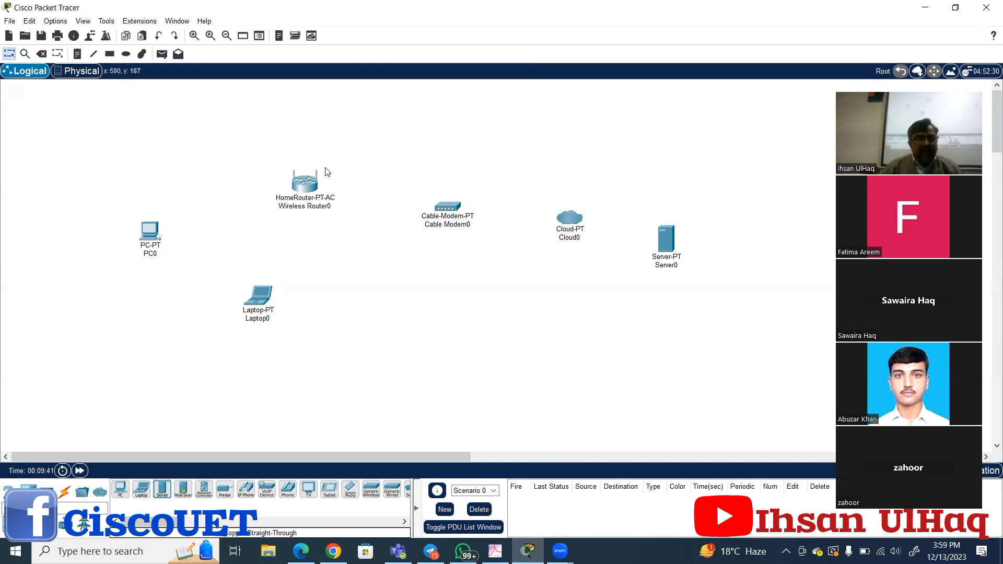
pyautogui.click(66, 492)
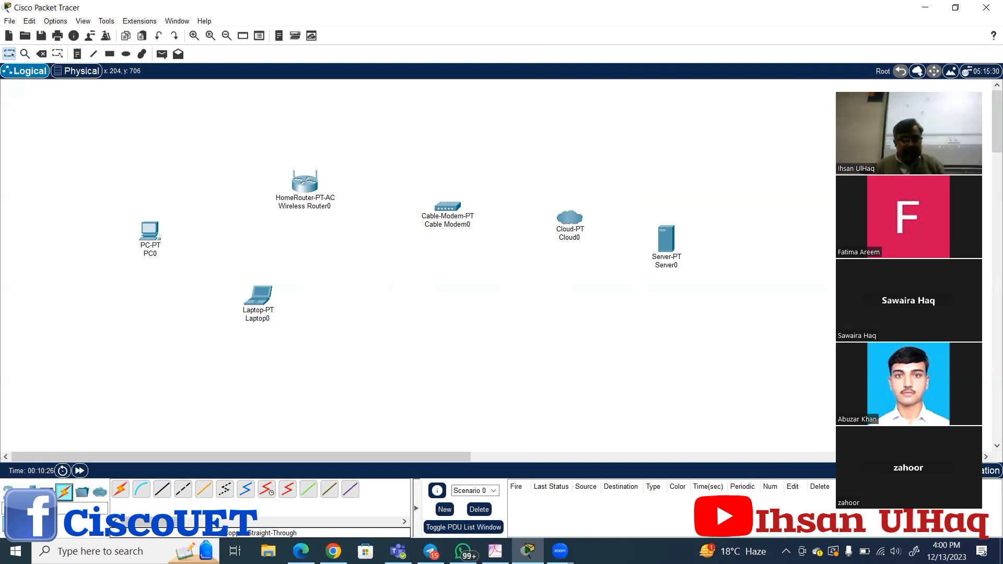
pyautogui.click(162, 492)
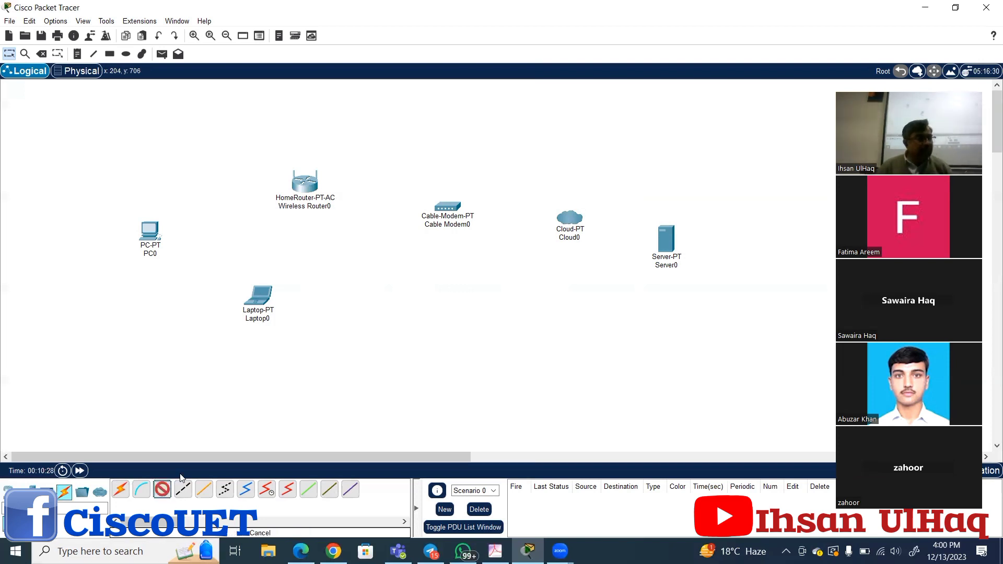
pyautogui.click(152, 231)
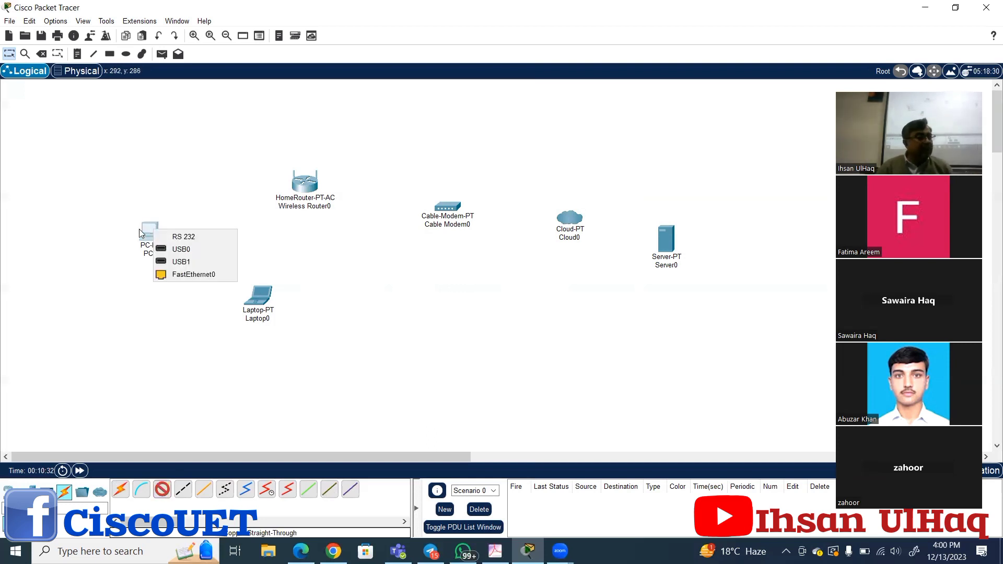
pyautogui.click(188, 274)
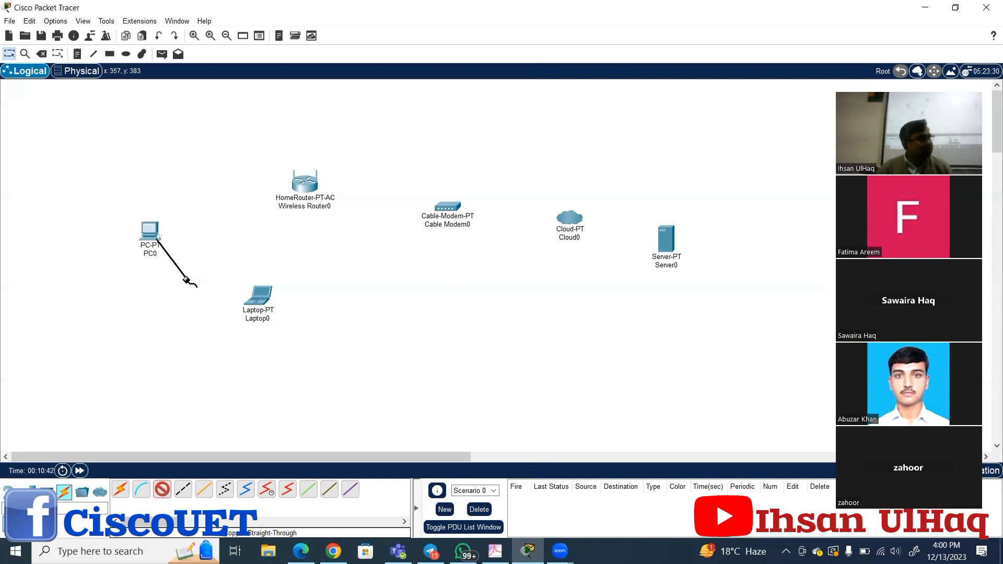
pyautogui.click(306, 190)
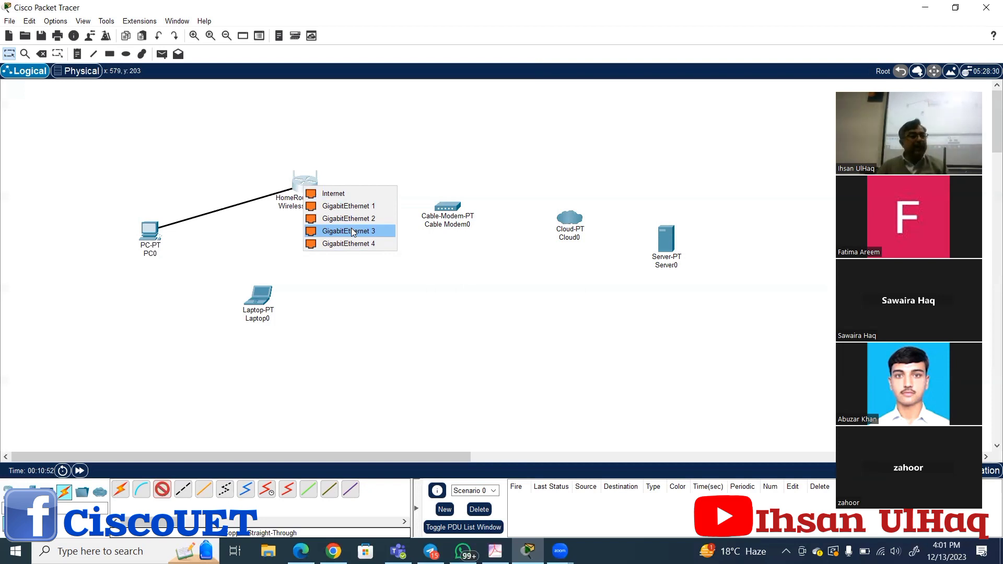
pyautogui.click(369, 208)
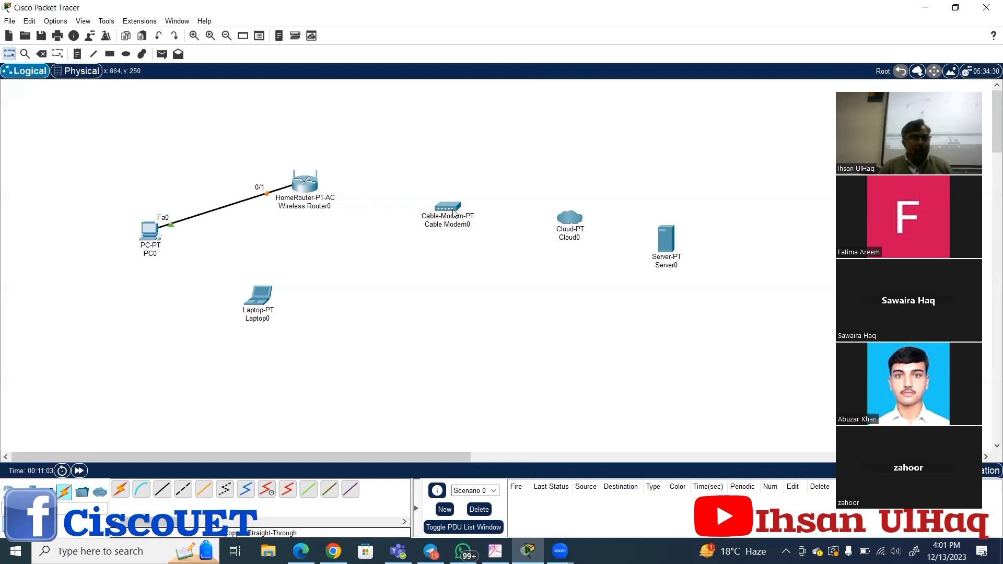
# Connect the cable modem's Port 1 to the wireless router's Internet port with a copper straight-through cable.
pyautogui.moveTo(455, 213)
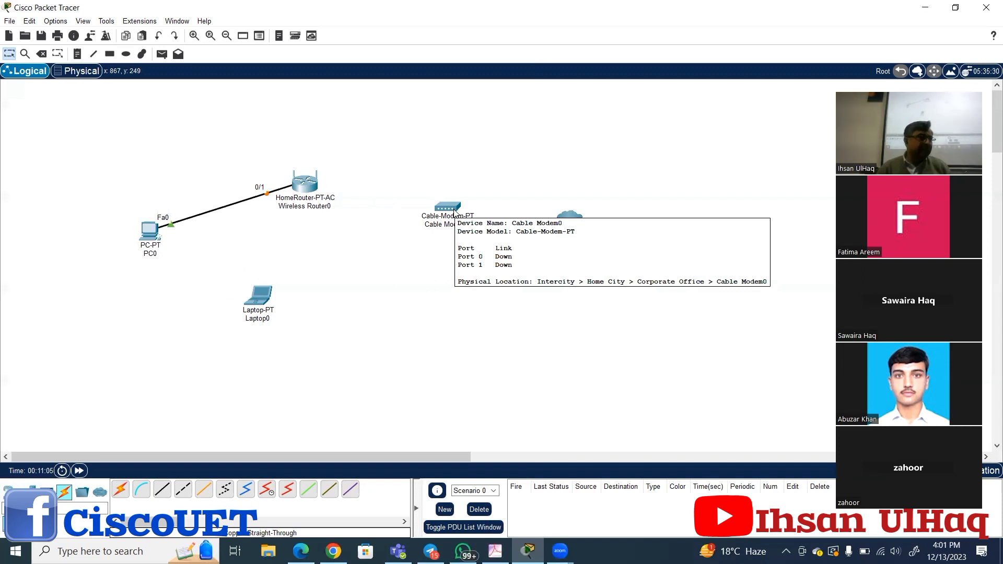
pyautogui.click(166, 491)
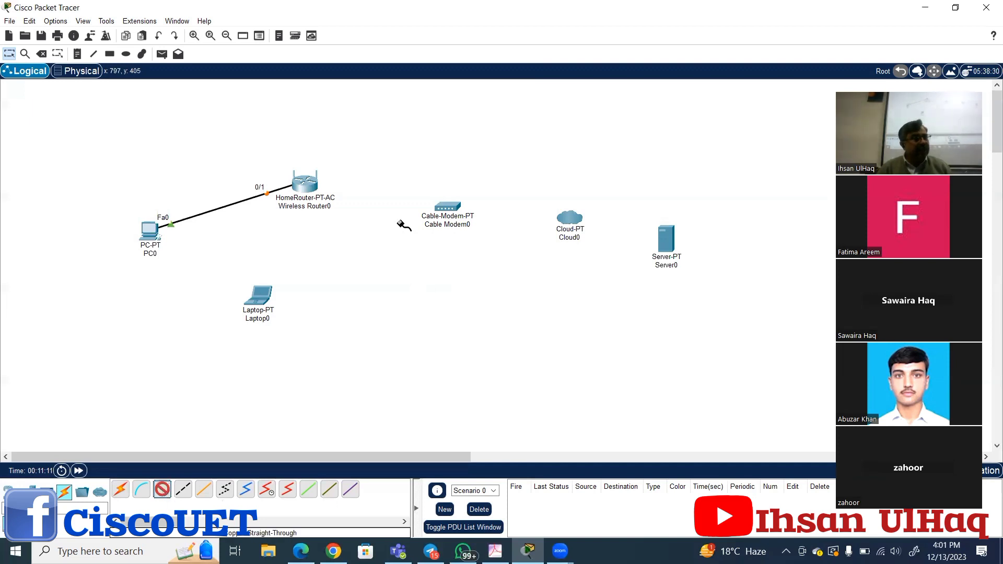
pyautogui.click(446, 209)
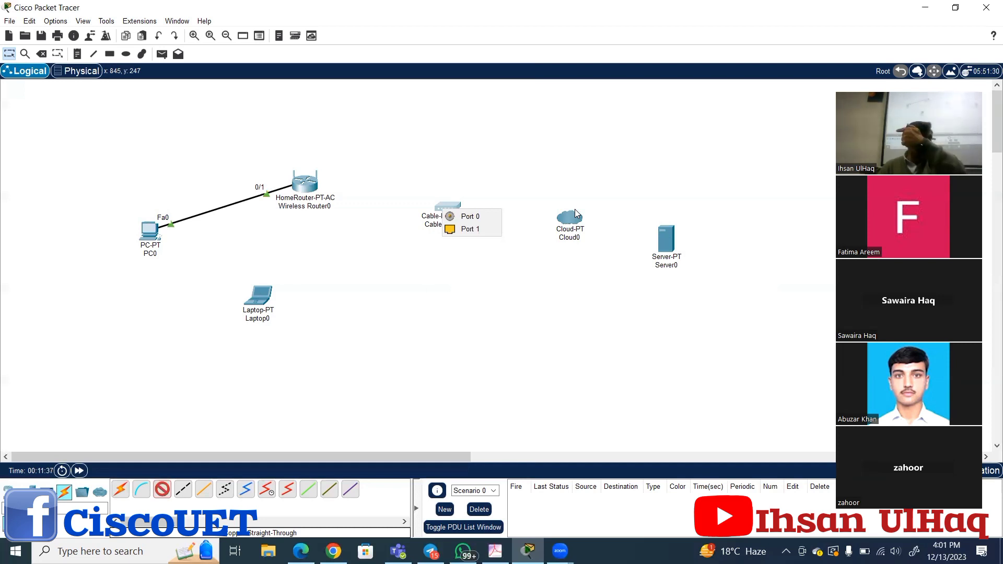
pyautogui.click(466, 229)
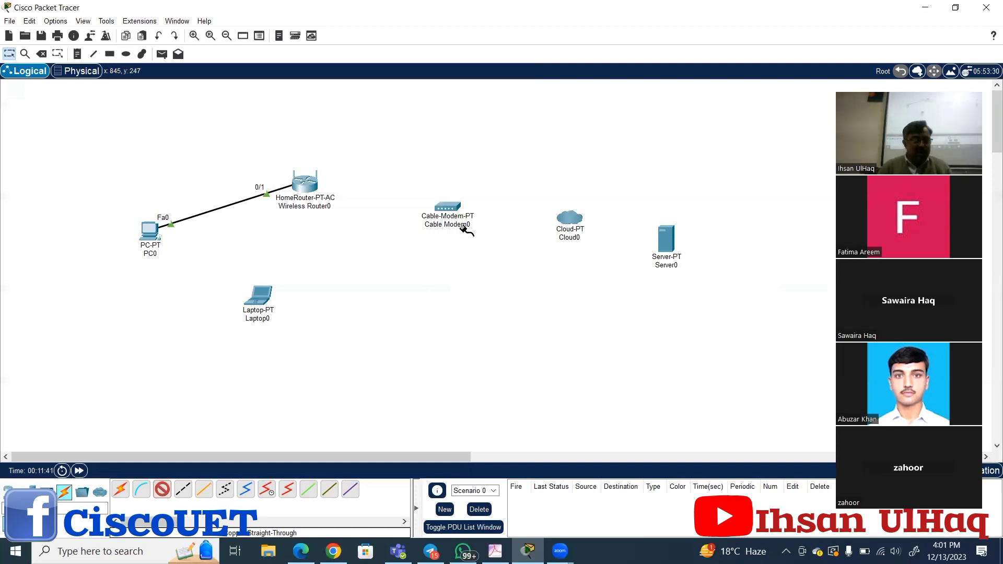
pyautogui.click(308, 184)
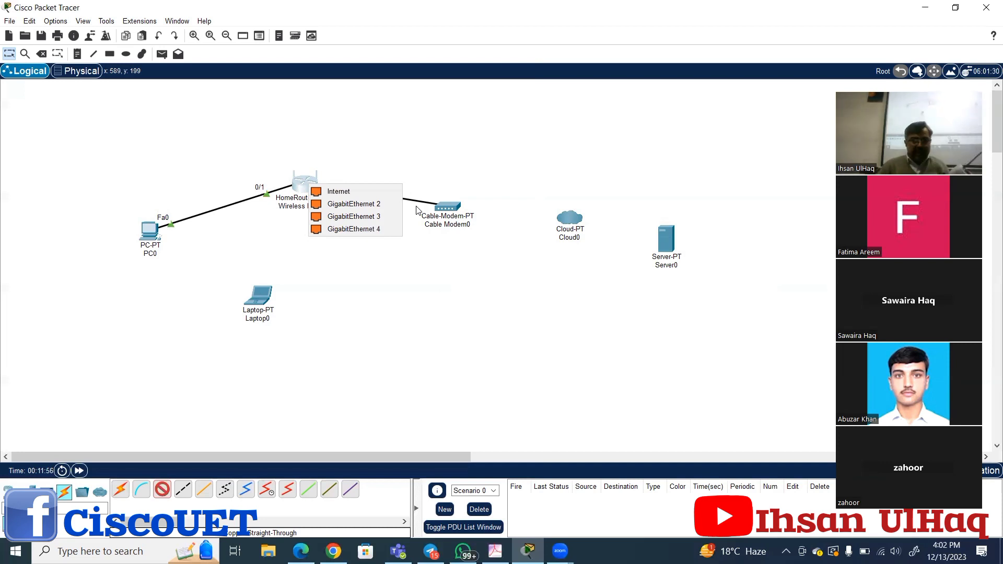
pyautogui.click(316, 192)
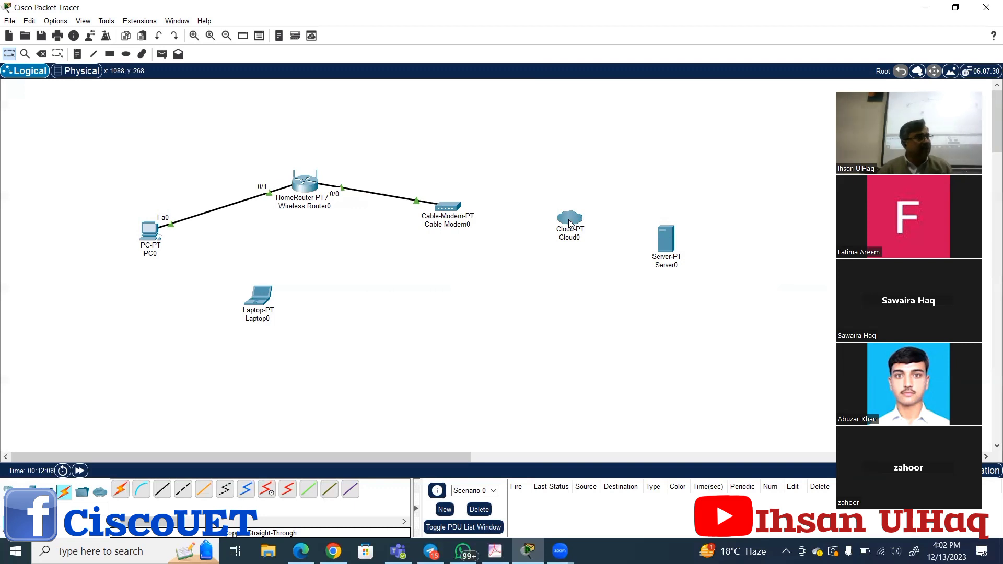
pyautogui.moveTo(570, 223)
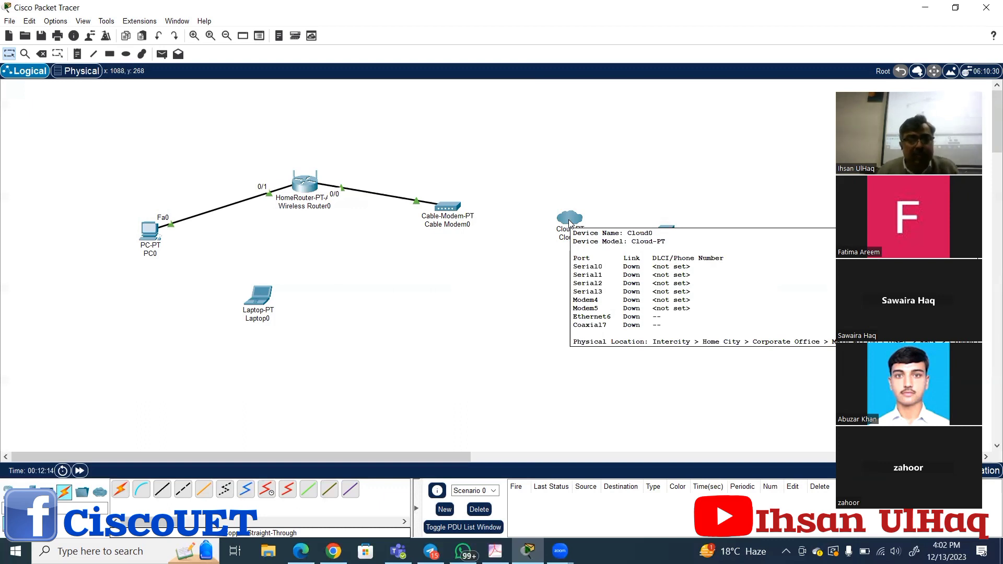
pyautogui.click(247, 490)
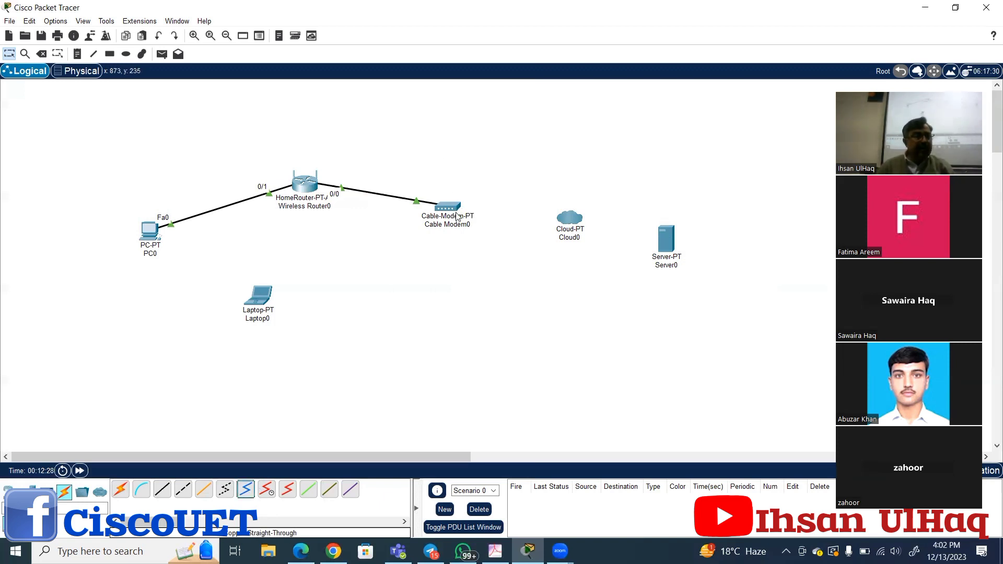
pyautogui.click(450, 208)
pyautogui.click(450, 208)
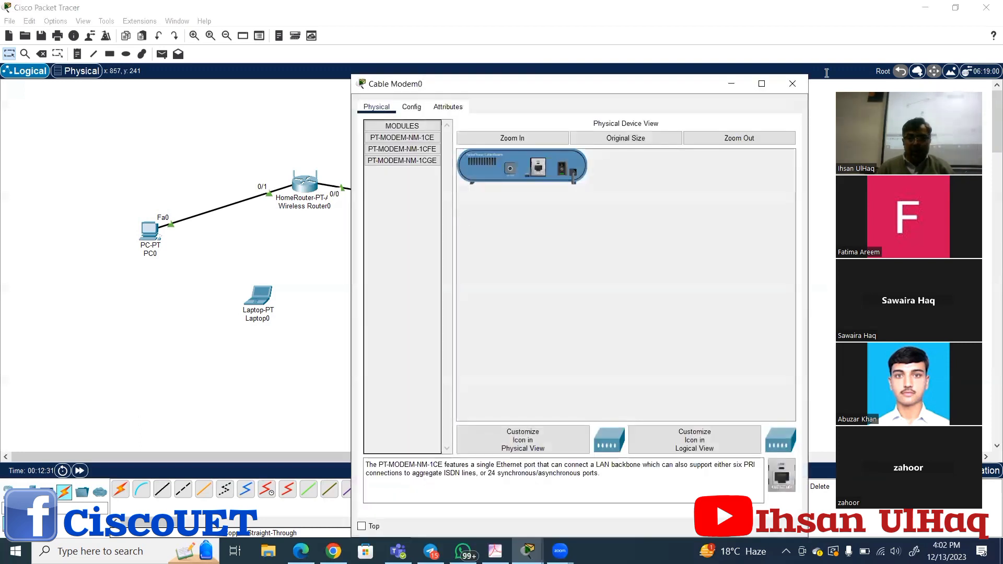
pyautogui.click(792, 84)
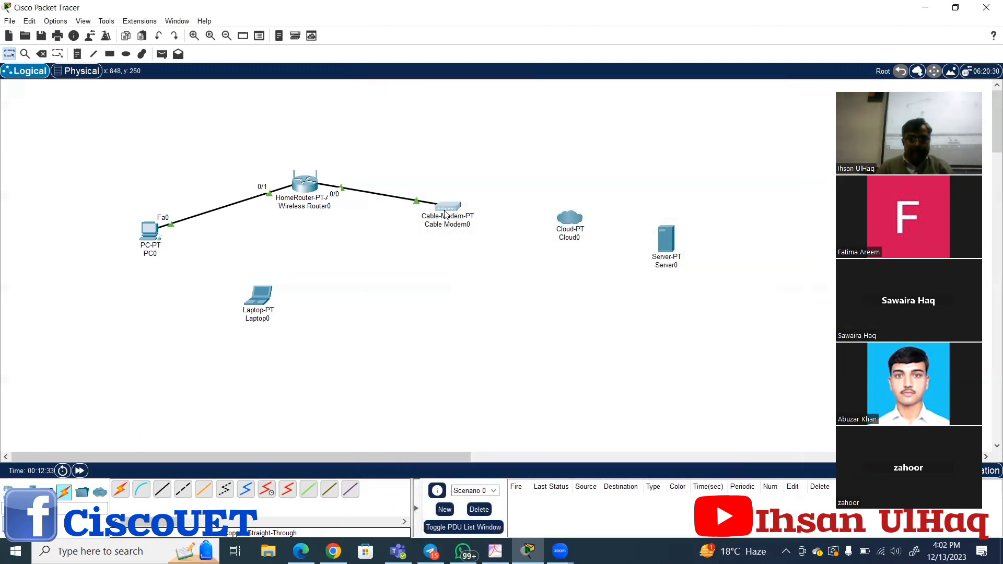
# Connect the cable modem's Port 0 to the cloud's Coaxial7 port with a coaxial cable.
pyautogui.click(246, 489)
pyautogui.click(456, 207)
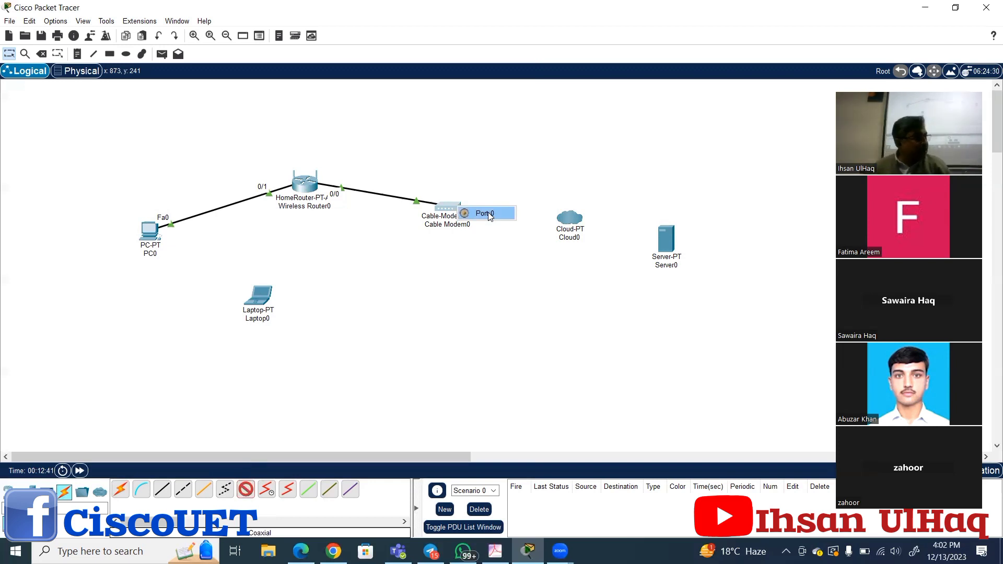
pyautogui.click(479, 215)
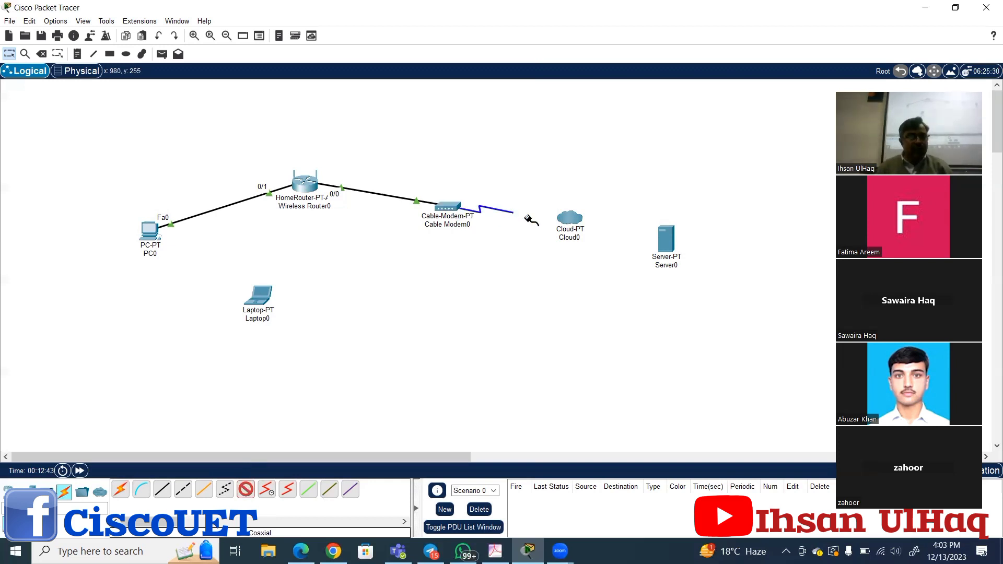
pyautogui.click(570, 219)
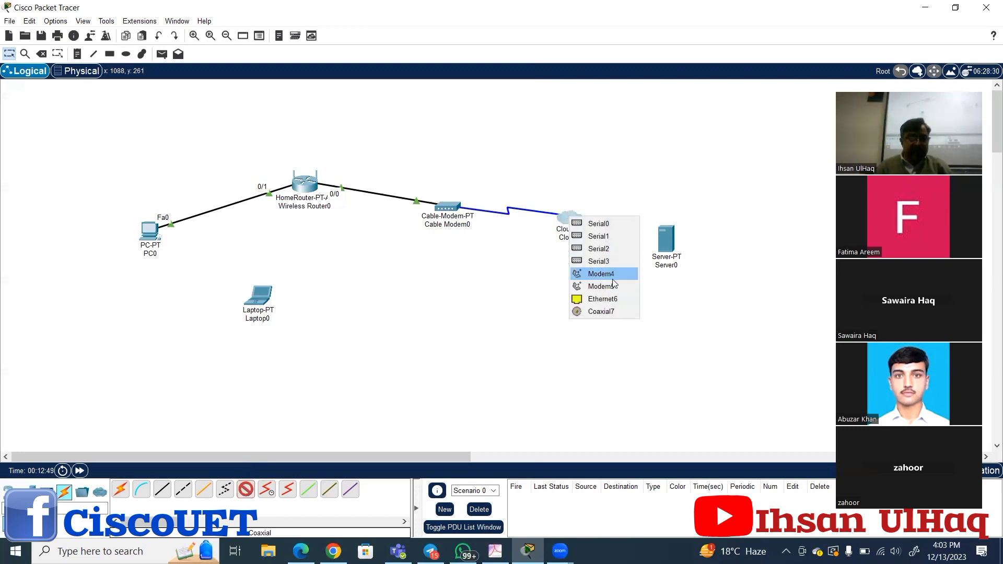
pyautogui.click(601, 310)
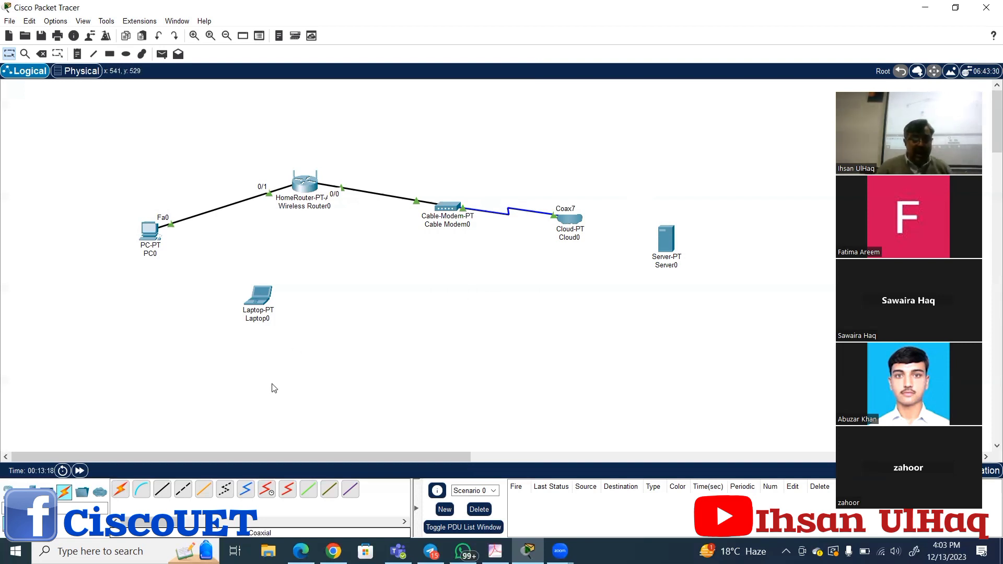
# Connect the cloud's Ethernet6 port to the server's FastEthernet0 port with a copper straight-through cable.
pyautogui.click(163, 491)
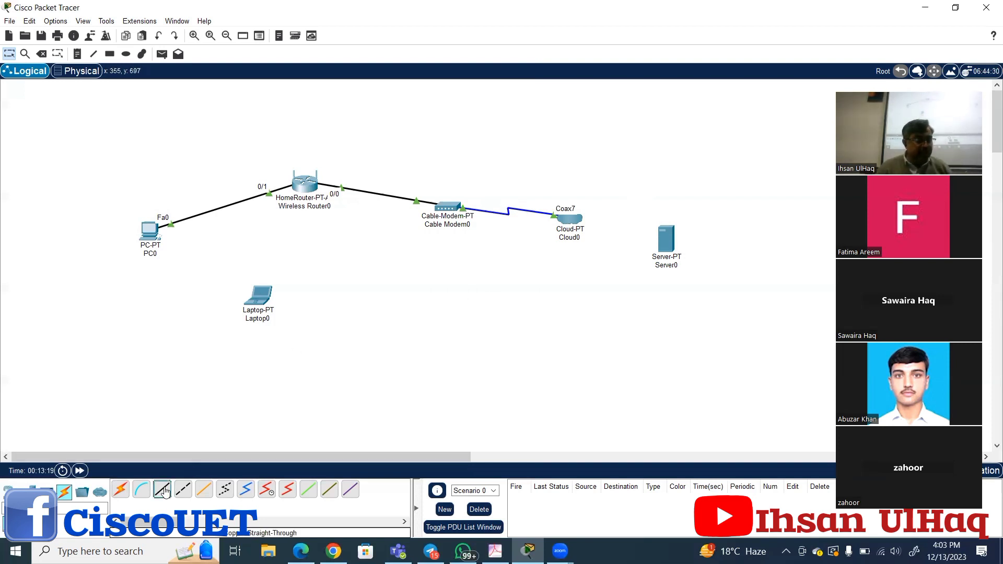
pyautogui.click(570, 221)
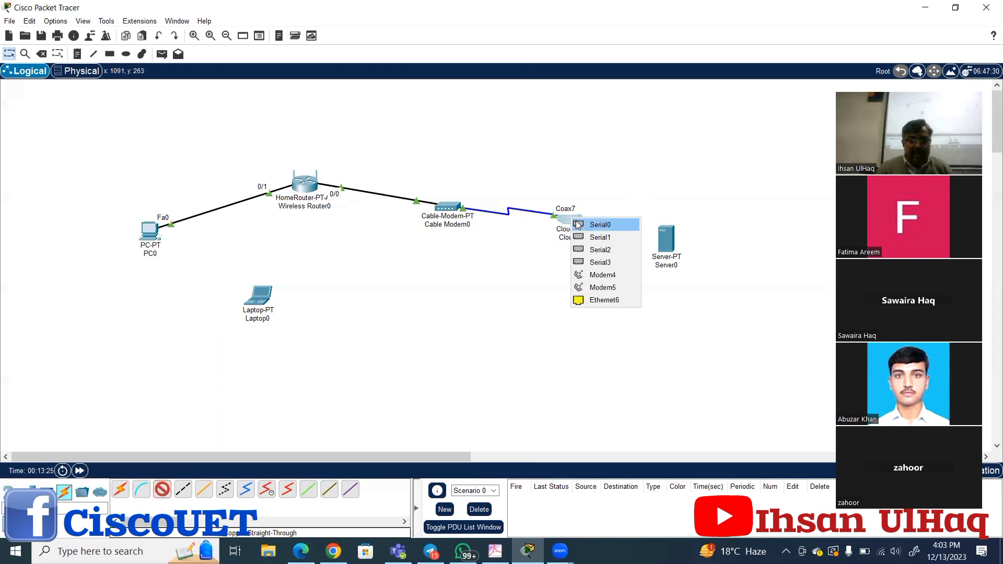
pyautogui.click(610, 301)
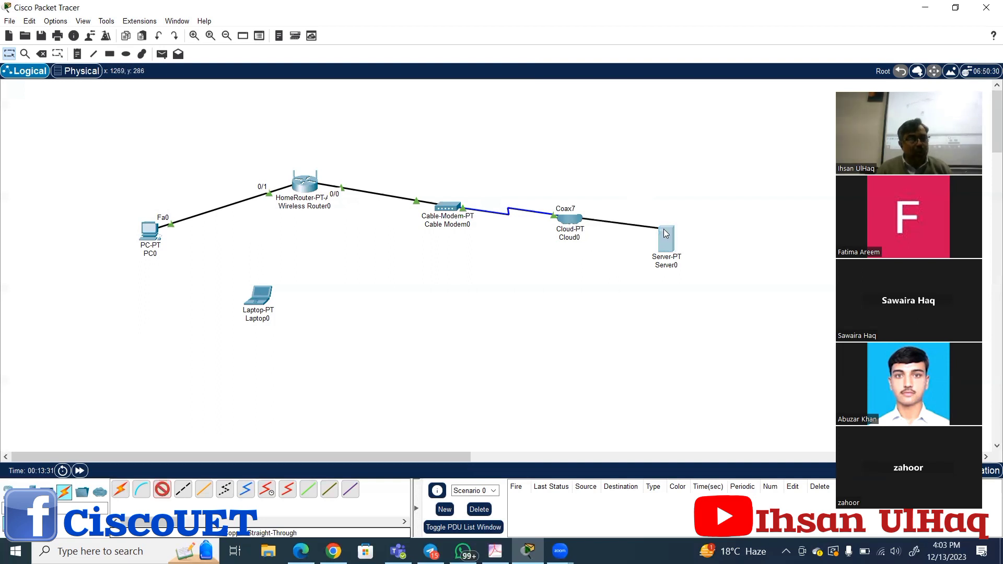
pyautogui.click(667, 239)
pyautogui.click(700, 237)
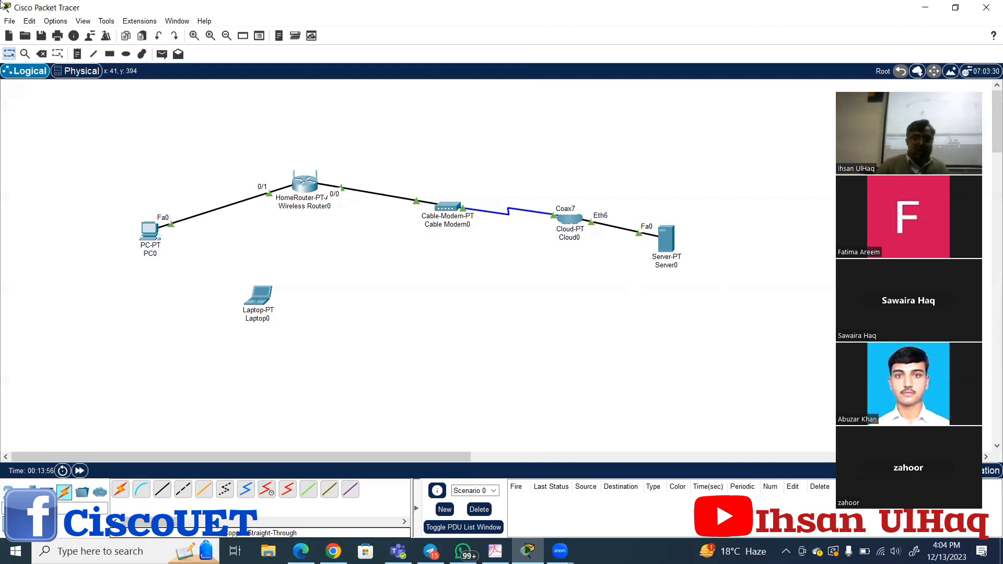
# Delete the cable between the cloud and the server.
pyautogui.click(42, 54)
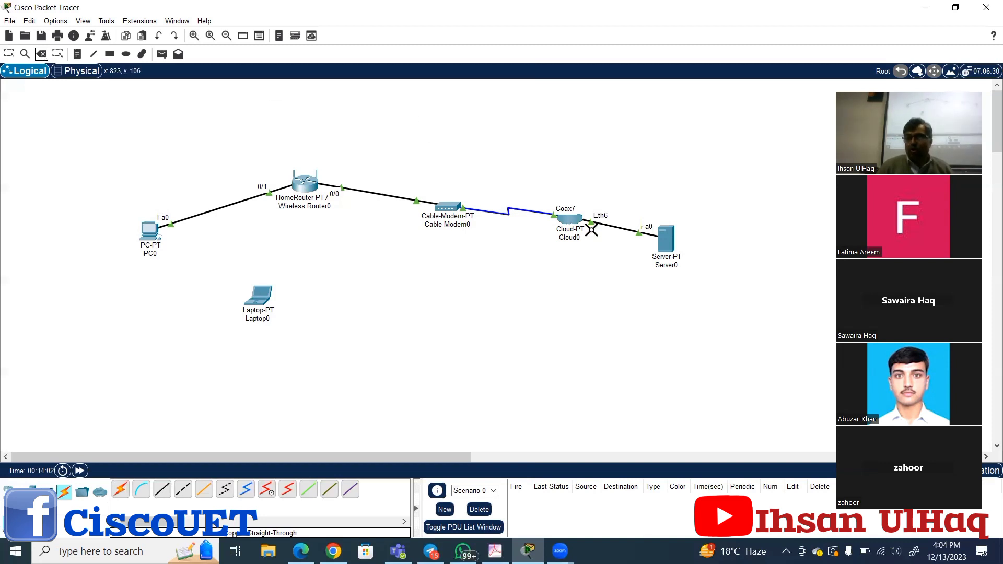
pyautogui.click(621, 226)
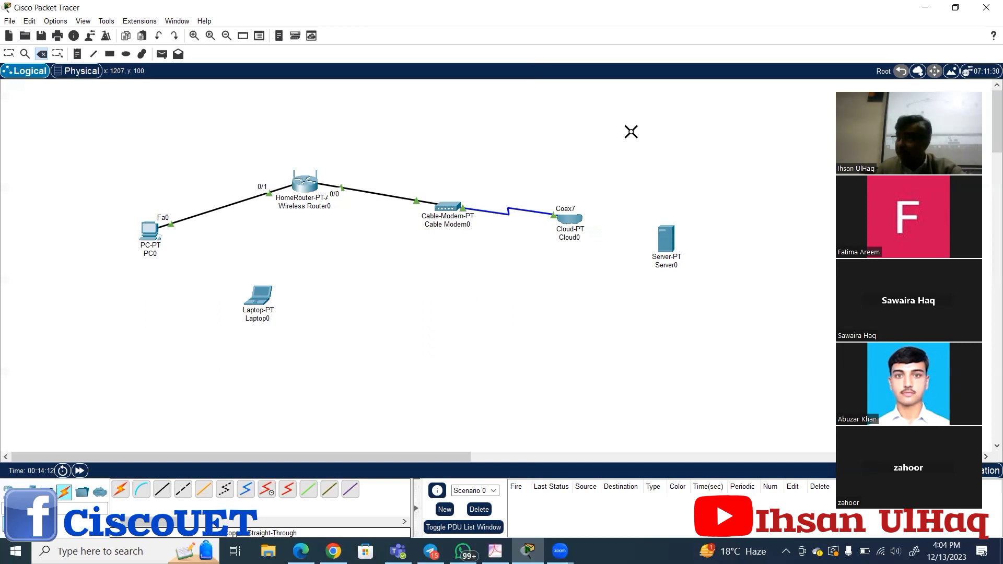
pyautogui.press('Escape')
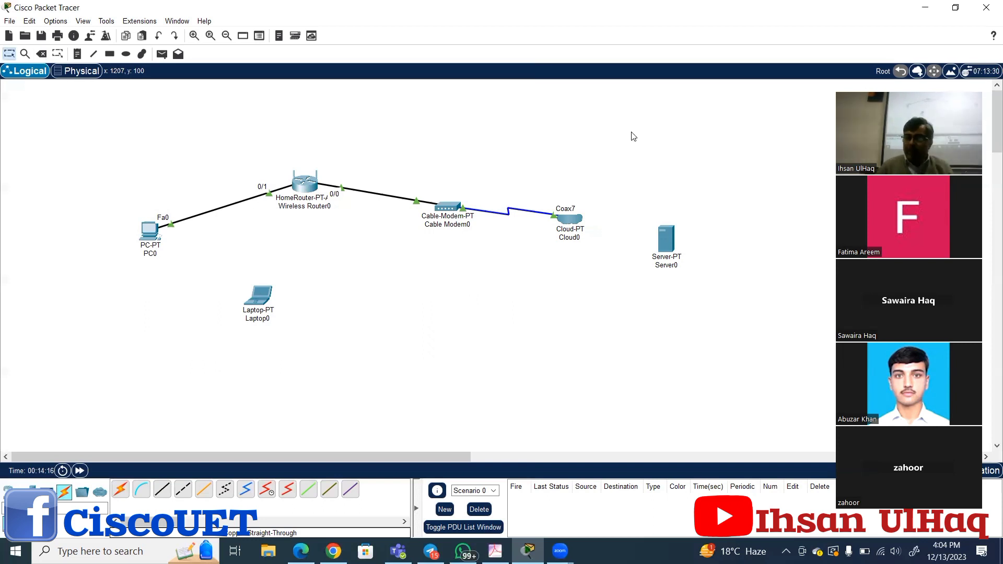
# Cable the cloud's Ethernet6 port to the server's FastEthernet0 port again, using copper straight-through.
pyautogui.click(162, 492)
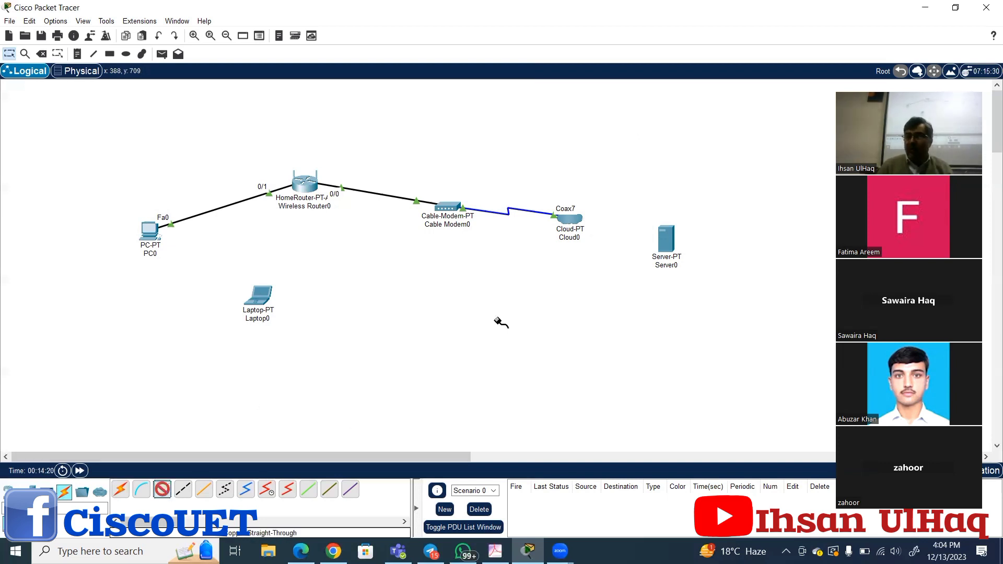
pyautogui.click(577, 219)
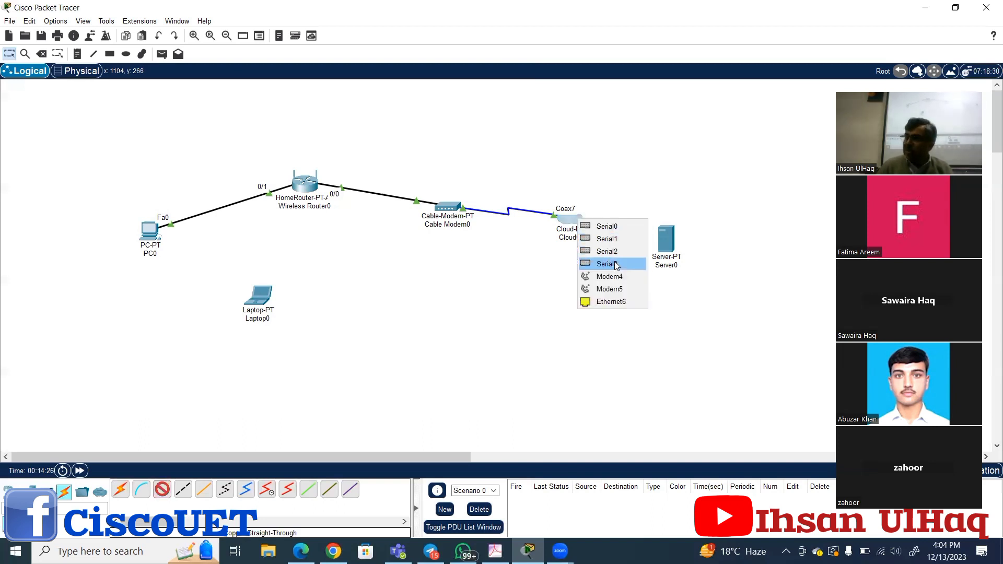
pyautogui.click(618, 303)
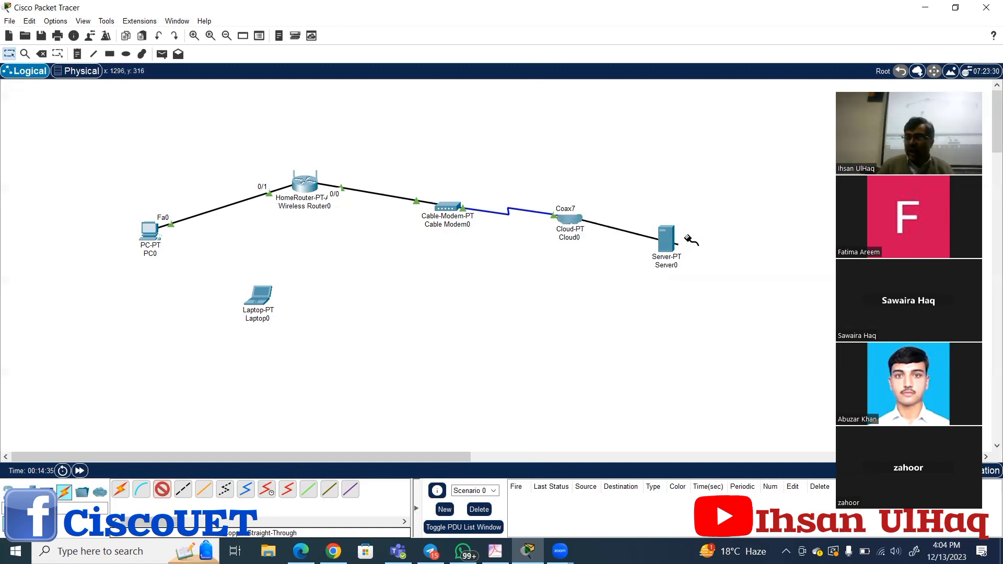
pyautogui.click(667, 236)
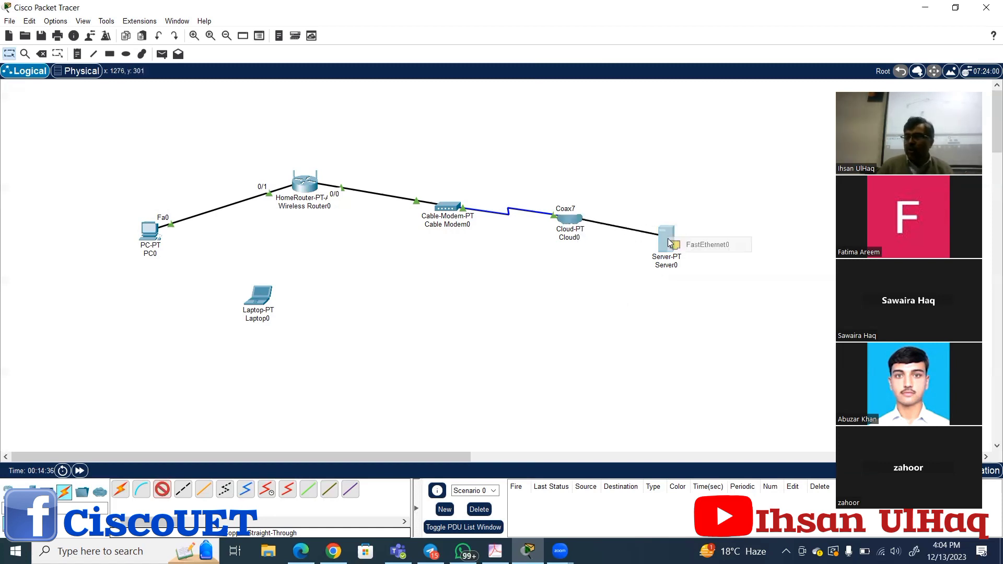
pyautogui.click(720, 243)
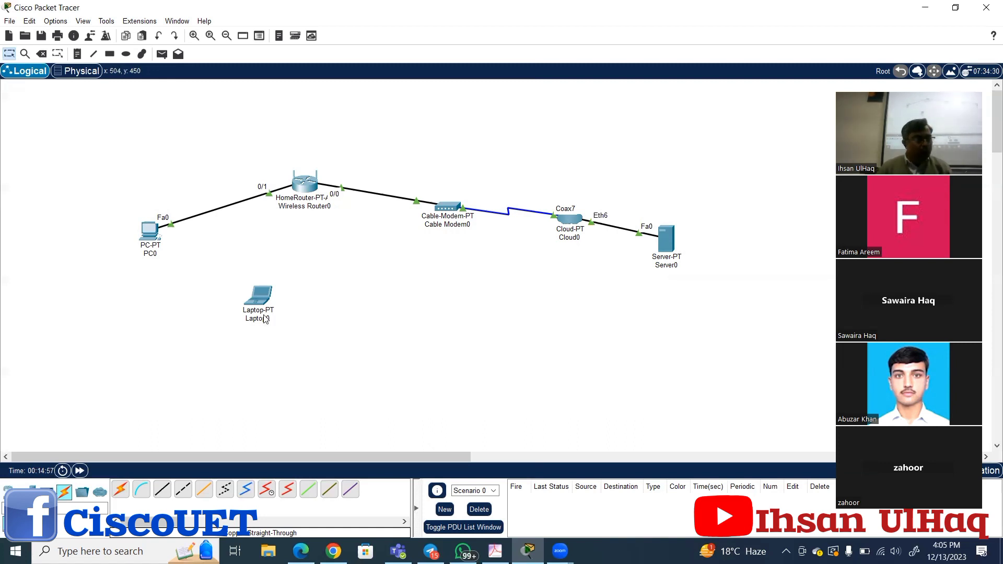
# Handwrite the notes "NIC" in the empty workspace, "Ethernet" above the PC, and "Wireless NIC" and "WiFi-Card" below the laptop.
pyautogui.moveTo(265, 320)
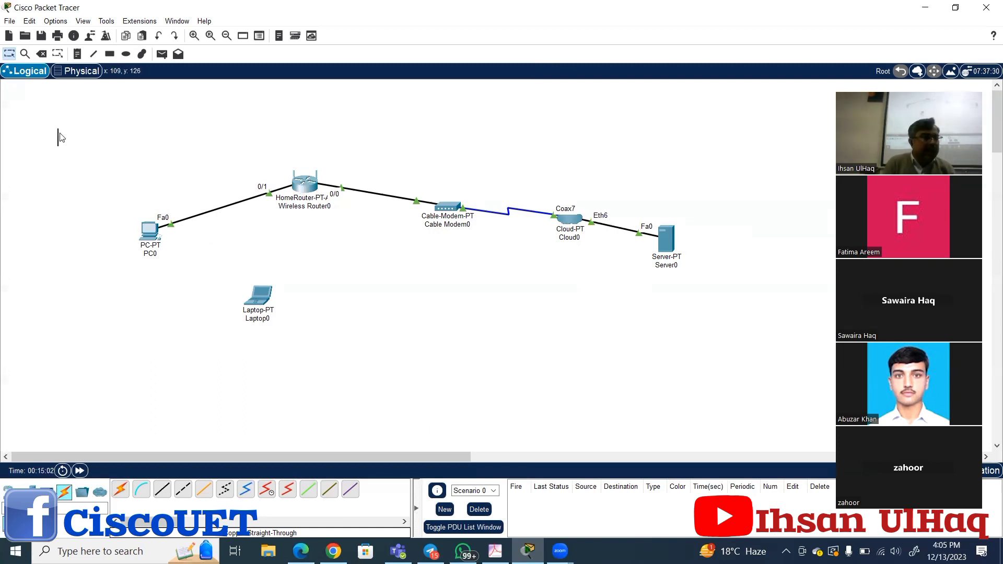
pyautogui.click(237, 81)
pyautogui.moveTo(45, 108); pyautogui.dragTo(98, 113)
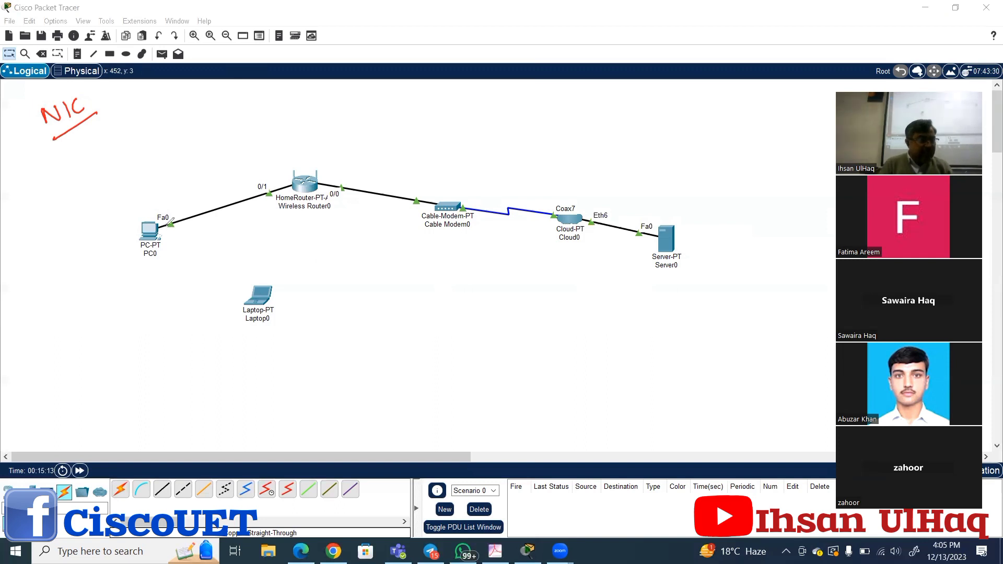
pyautogui.moveTo(130, 199)
pyautogui.mouseDown()
pyautogui.moveTo(134, 210)
pyautogui.moveTo(139, 196)
pyautogui.mouseUp()
pyautogui.moveTo(134, 209); pyautogui.dragTo(183, 171)
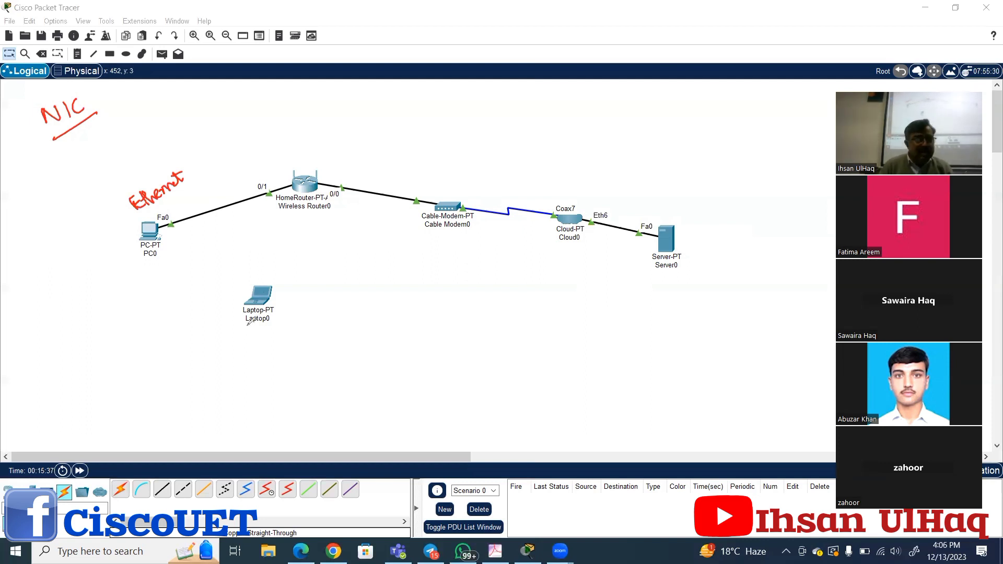
pyautogui.moveTo(238, 333)
pyautogui.mouseDown()
pyautogui.moveTo(241, 341)
pyautogui.moveTo(327, 294)
pyautogui.mouseUp()
pyautogui.moveTo(277, 336)
pyautogui.mouseDown()
pyautogui.moveTo(265, 351)
pyautogui.moveTo(327, 325)
pyautogui.moveTo(340, 304)
pyautogui.mouseUp()
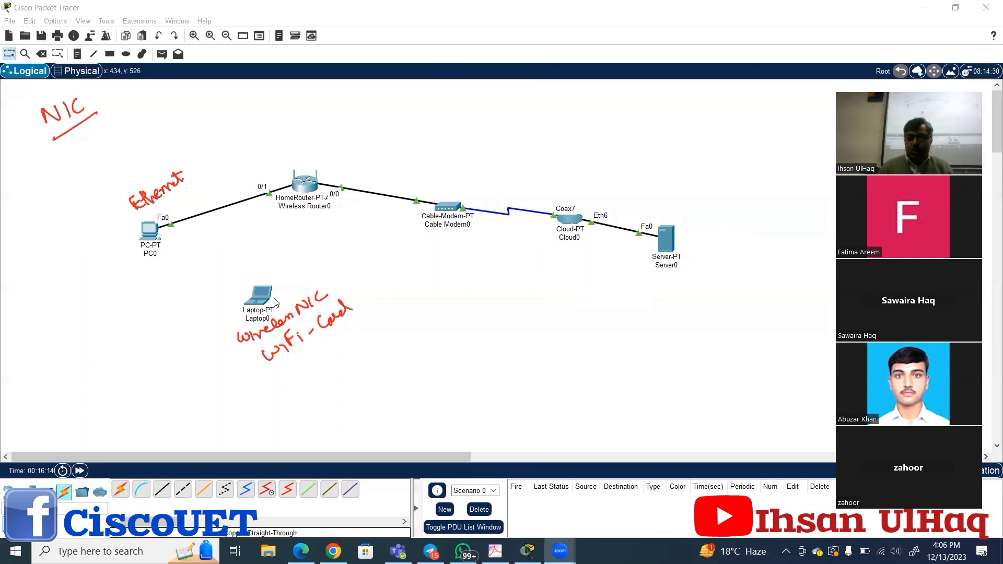
# Open the laptop's physical device view and power the laptop off.
pyautogui.click(262, 291)
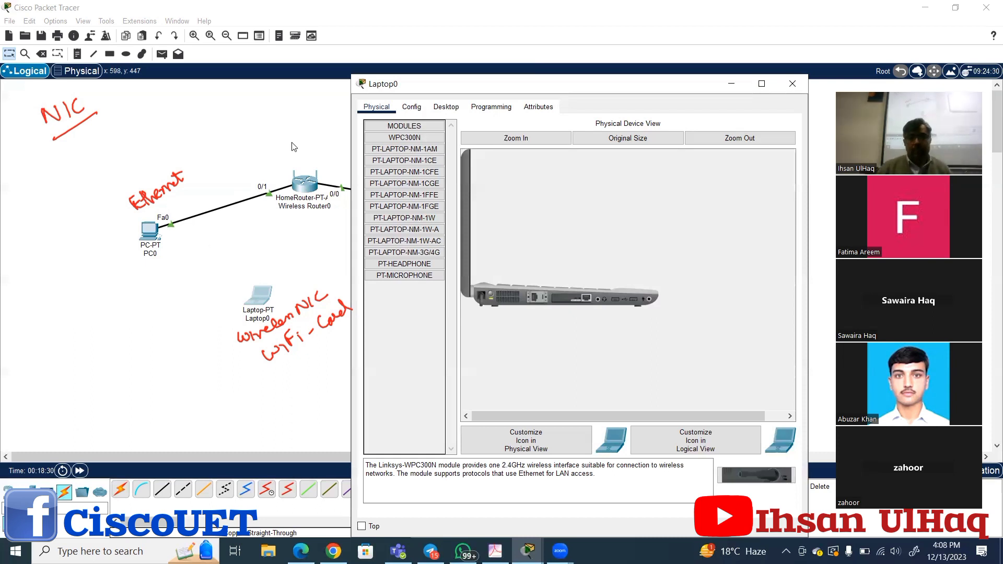
pyautogui.click(497, 58)
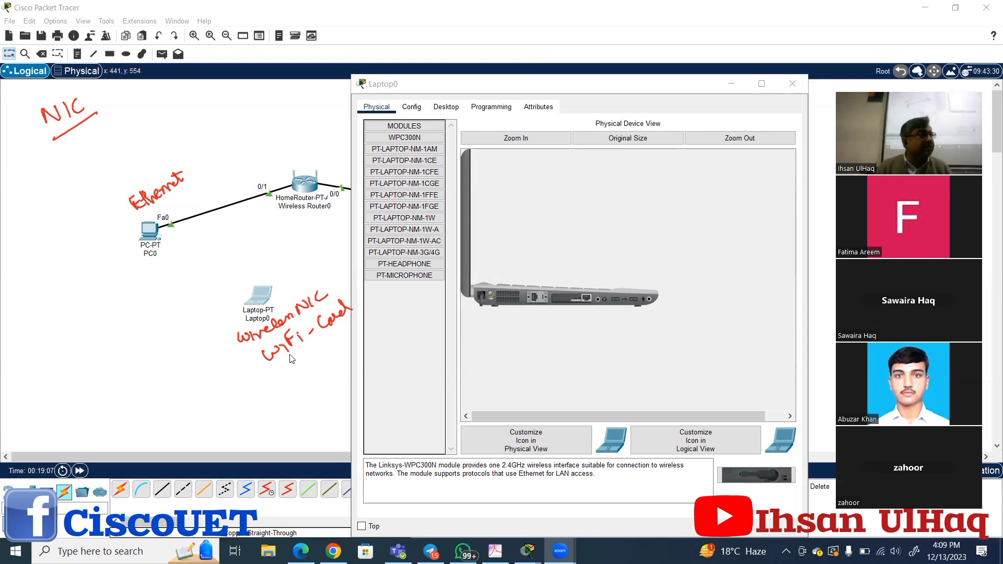
pyautogui.click(491, 296)
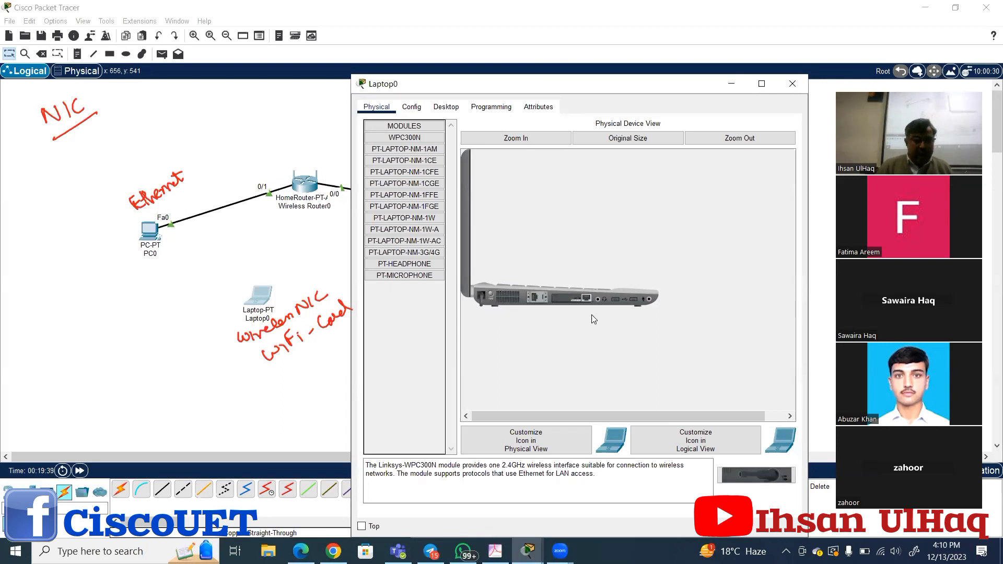
# Replace the laptop's Ethernet module with the WPC300N wireless module and power the laptop back on.
pyautogui.moveTo(590, 292); pyautogui.dragTo(400, 308)
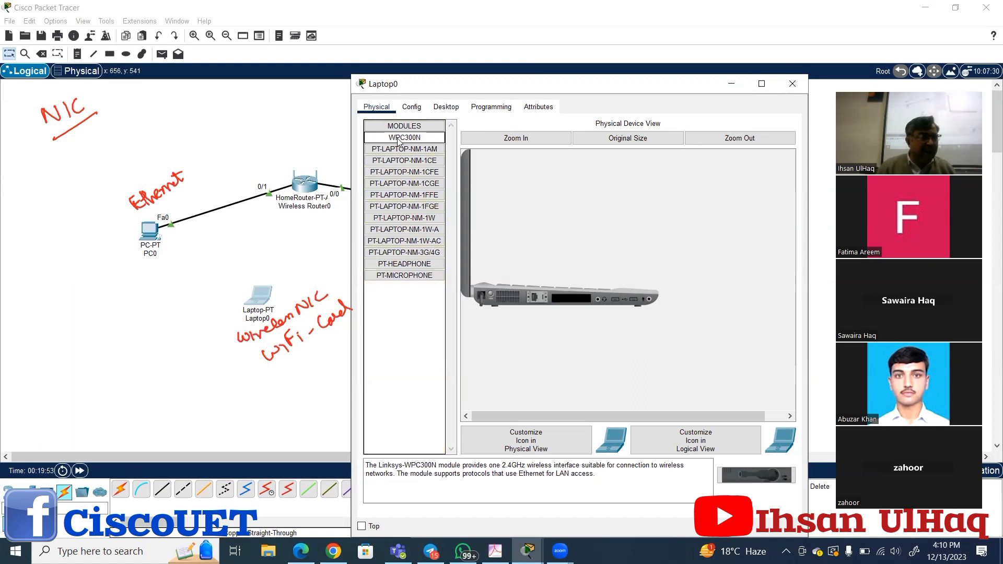
pyautogui.moveTo(398, 142); pyautogui.dragTo(565, 312)
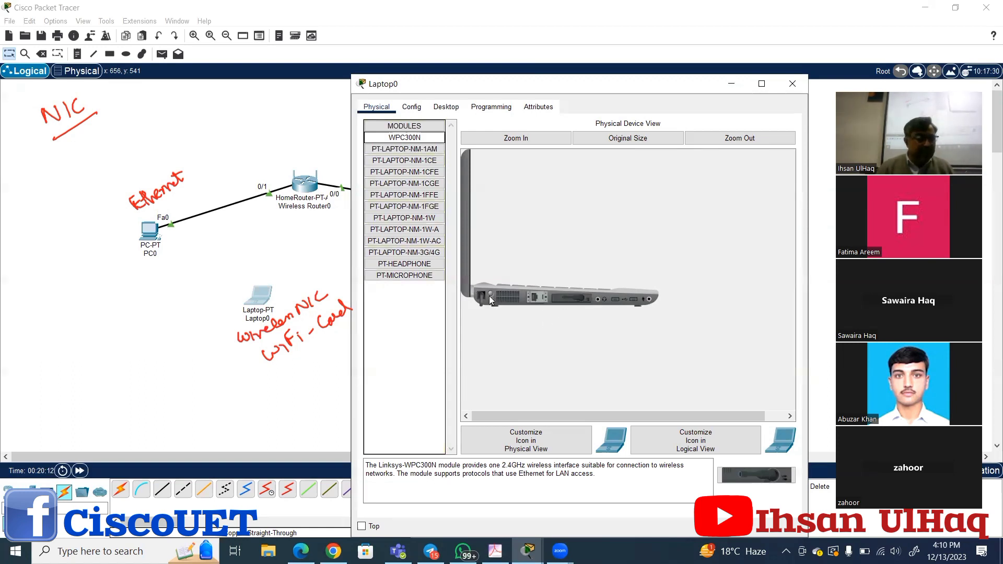
pyautogui.moveTo(489, 294); pyautogui.dragTo(490, 295)
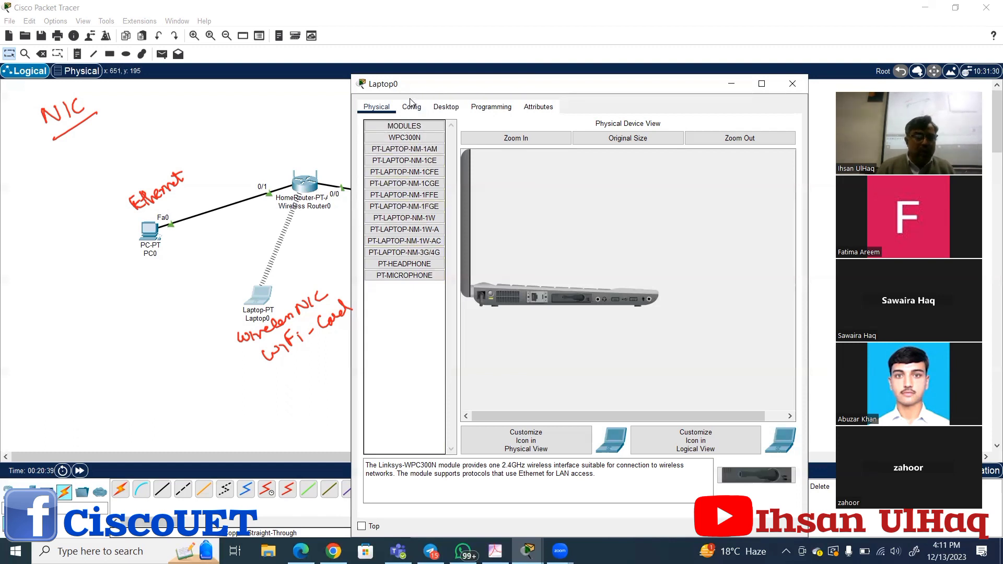
pyautogui.click(793, 84)
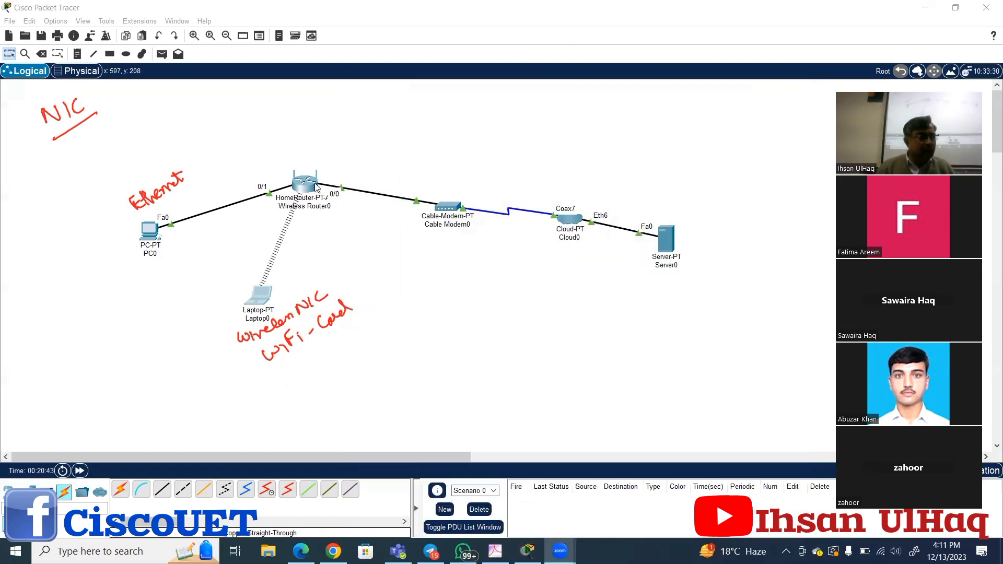
# Examine the wireless router's power switch and ports in its enlarged physical device view.
pyautogui.click(310, 186)
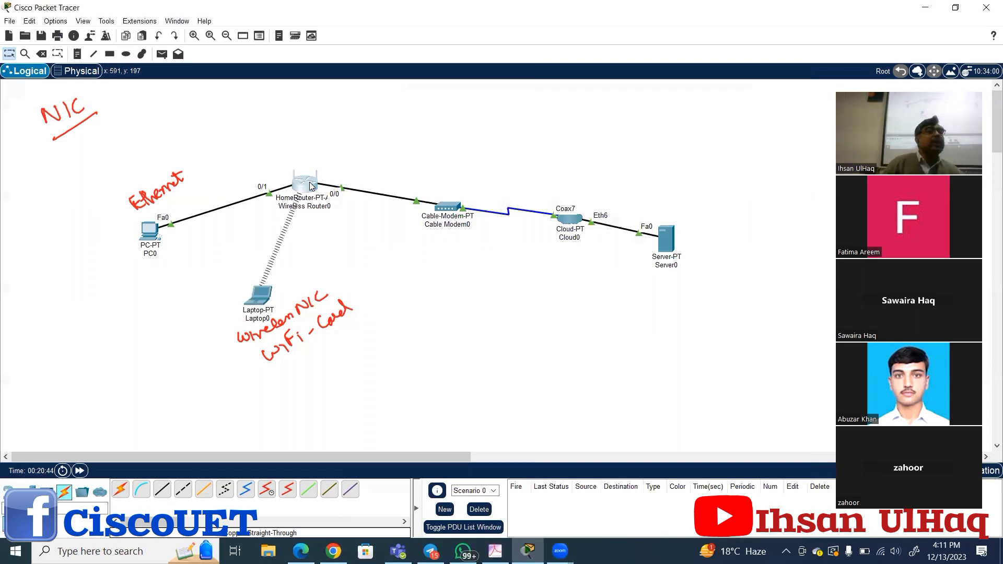
pyautogui.click(310, 186)
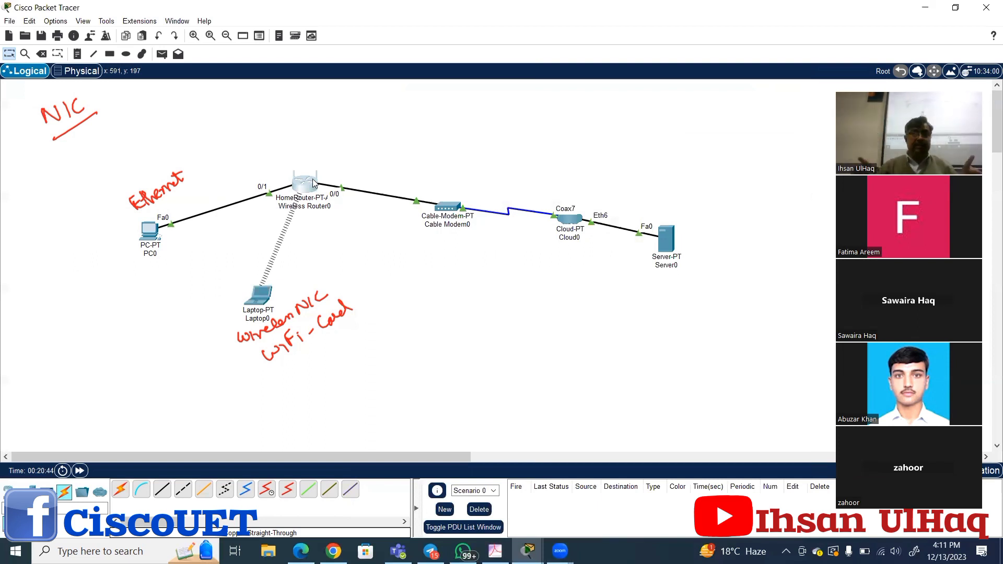
pyautogui.moveTo(314, 183)
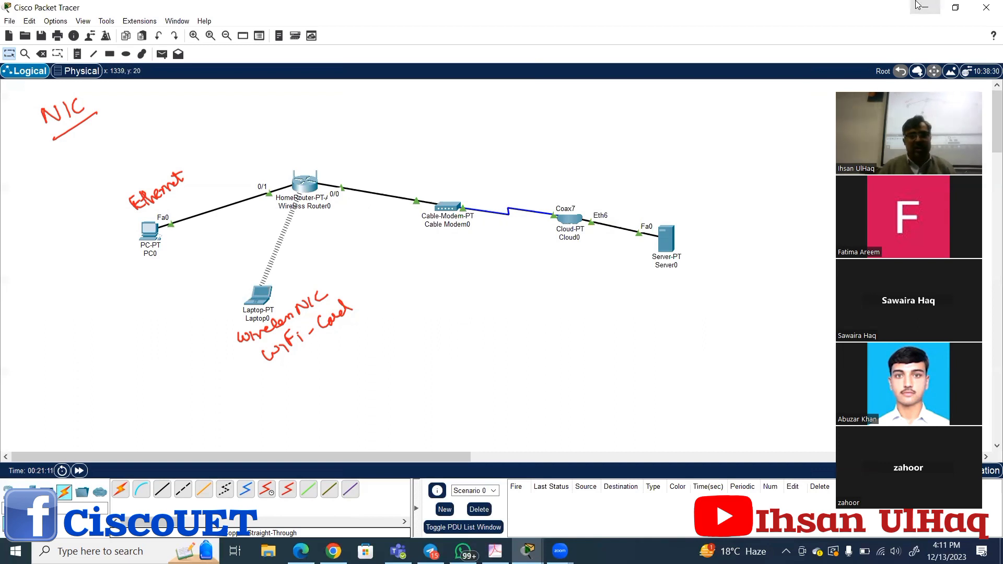
pyautogui.click(304, 184)
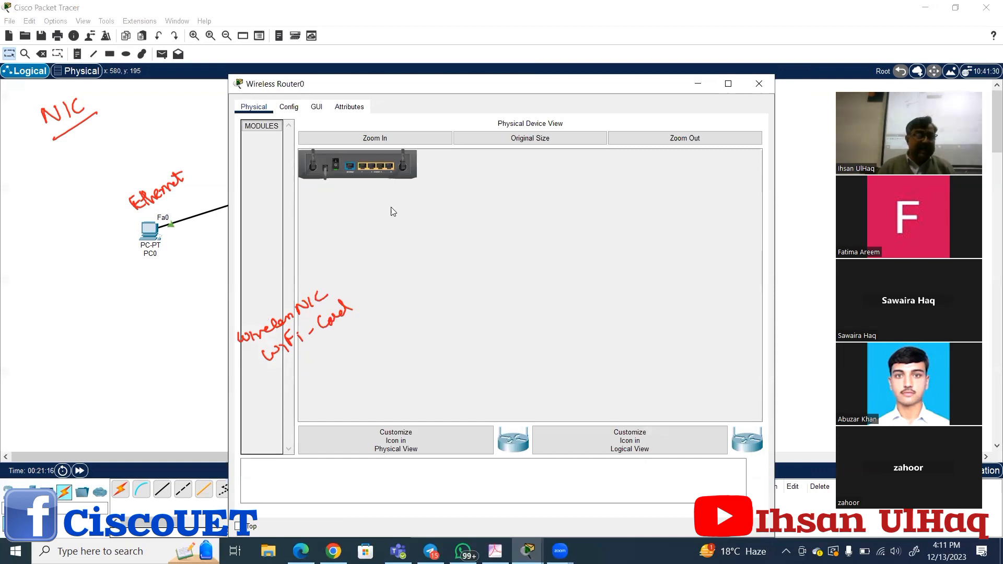
pyautogui.click(408, 137)
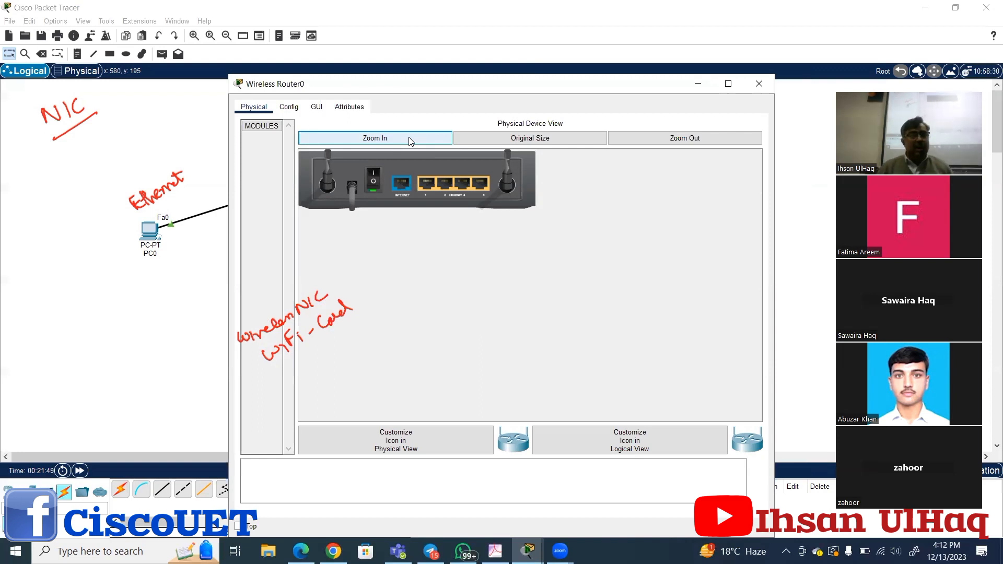
# Show the wireless router's GUI basic setup page and move its window aside to uncover the topology.
pyautogui.click(317, 107)
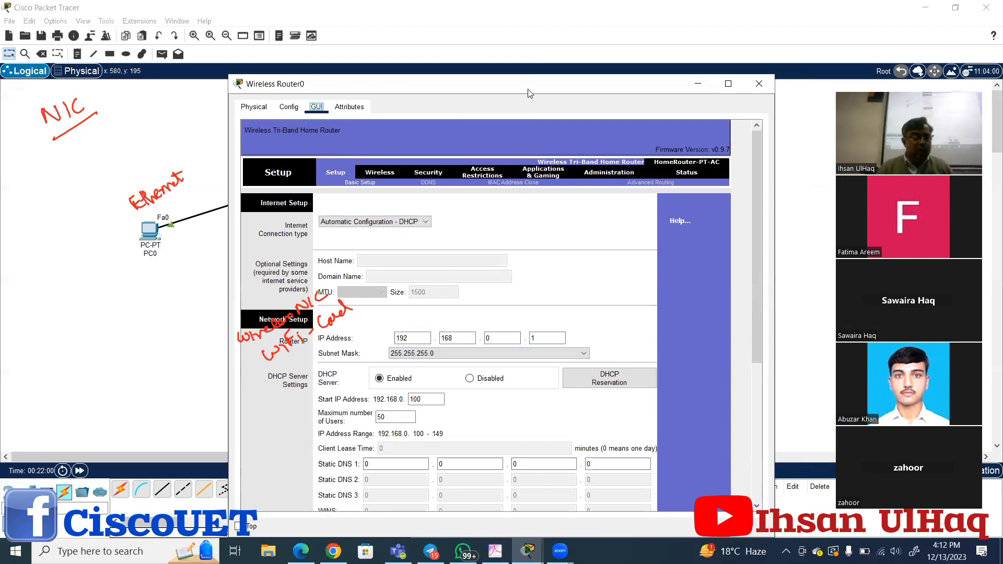
pyautogui.moveTo(528, 93); pyautogui.dragTo(554, 36)
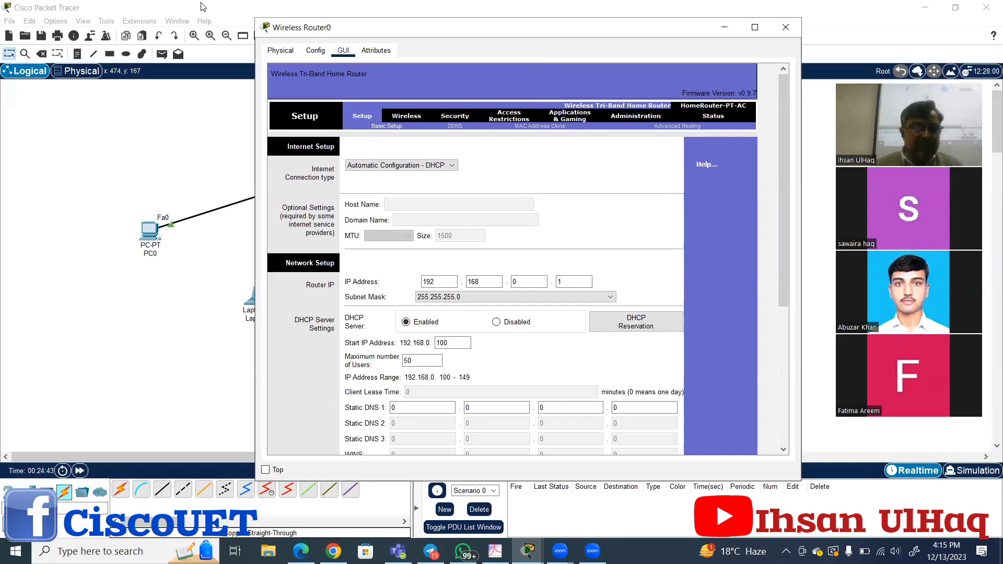
pyautogui.moveTo(389, 27); pyautogui.dragTo(567, 18)
pyautogui.click(379, 206)
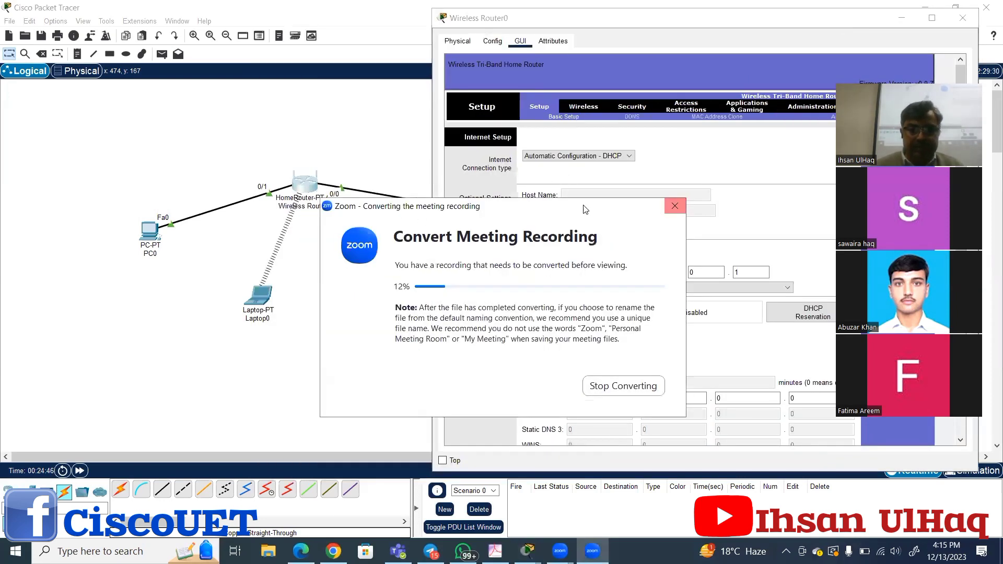
# Bring the topology forward, shift the wireless router slightly up and right, and annotate its modem side with an arrow and "Internet".
pyautogui.click(306, 180)
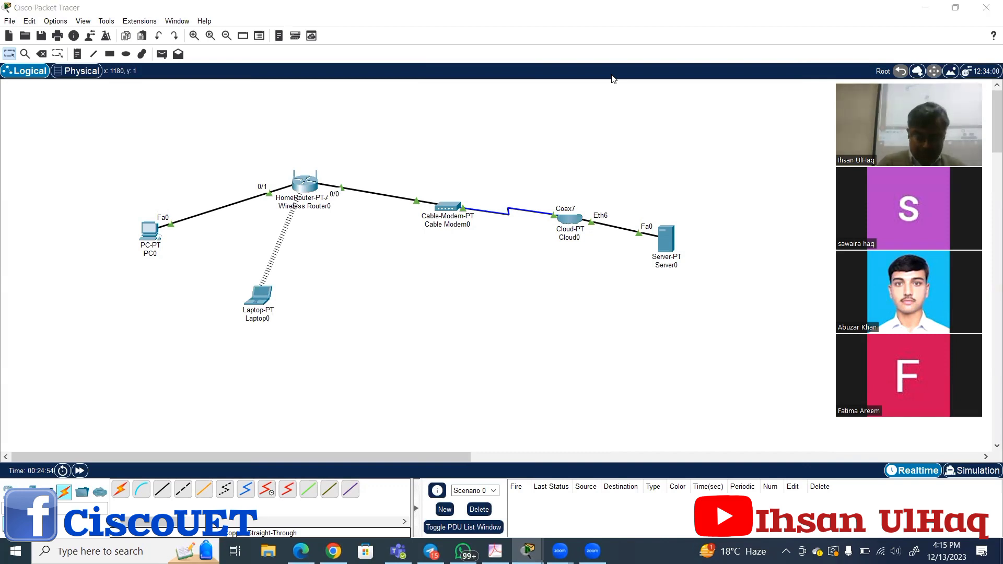
pyautogui.click(330, 174)
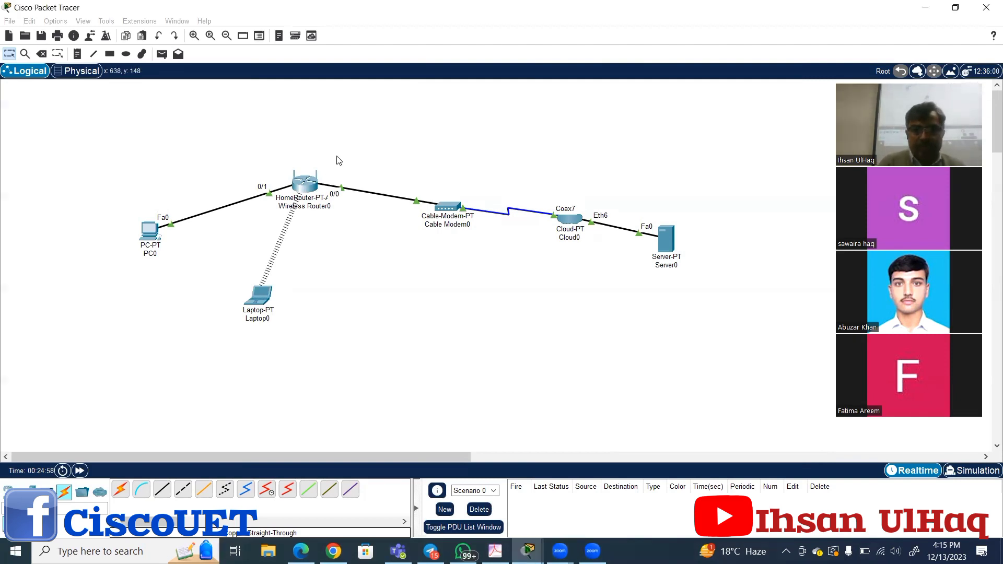
pyautogui.moveTo(328, 172); pyautogui.dragTo(337, 157)
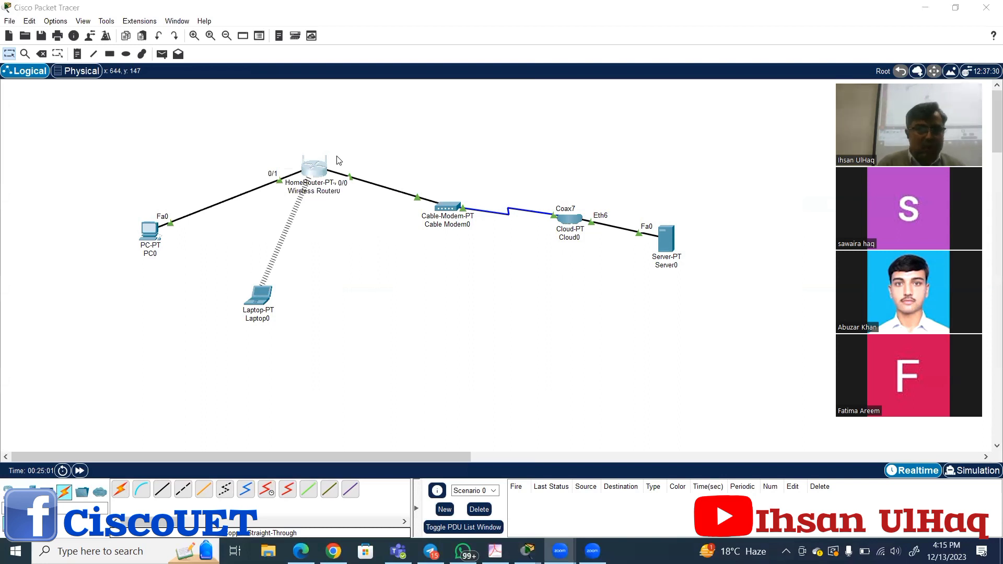
pyautogui.moveTo(328, 169)
pyautogui.mouseDown()
pyautogui.moveTo(359, 125)
pyautogui.moveTo(369, 130)
pyautogui.moveTo(417, 95)
pyautogui.moveTo(373, 116)
pyautogui.mouseUp()
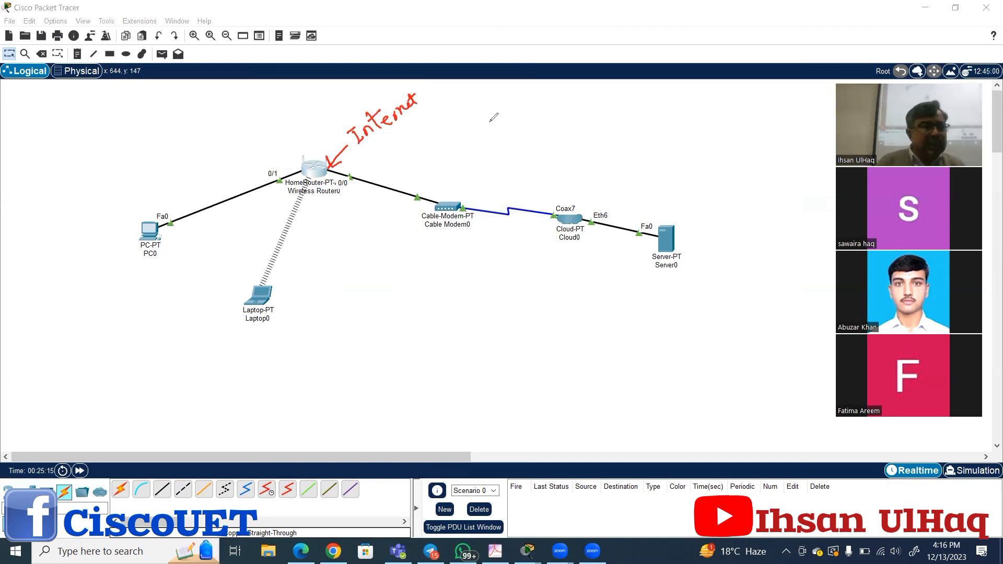
# Handwrite "ip" beneath the Internet annotation and beside both the laptop and the PC.
pyautogui.moveTo(393, 134); pyautogui.dragTo(398, 150)
pyautogui.moveTo(405, 131); pyautogui.dragTo(410, 153)
pyautogui.moveTo(397, 142); pyautogui.dragTo(404, 142)
pyautogui.click(387, 138)
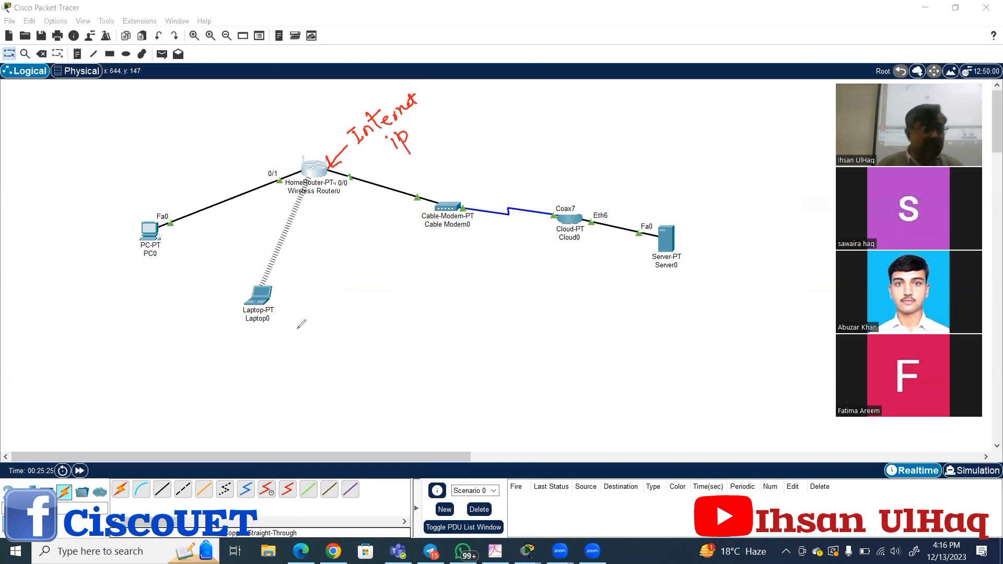
pyautogui.moveTo(285, 304); pyautogui.dragTo(306, 331)
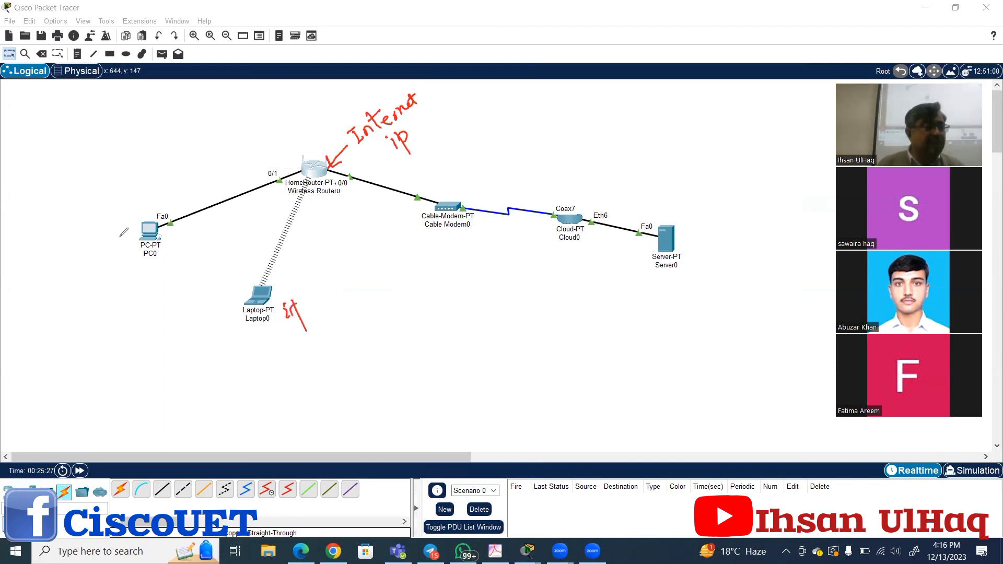
pyautogui.moveTo(113, 203); pyautogui.dragTo(128, 215)
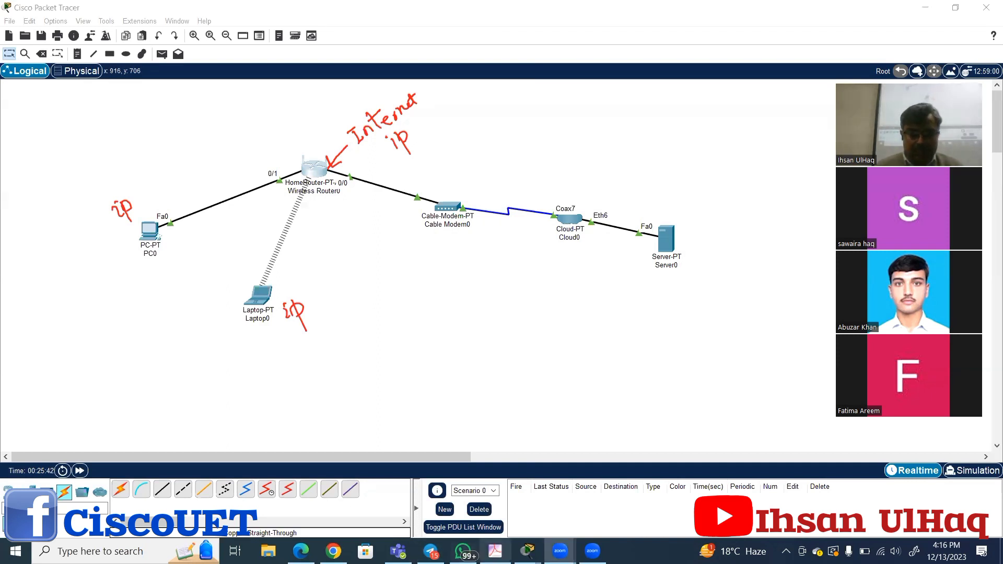
# Bring back the wireless router's configuration window and move it aside to uncover the modem, cloud and server.
pyautogui.moveTo(533, 549)
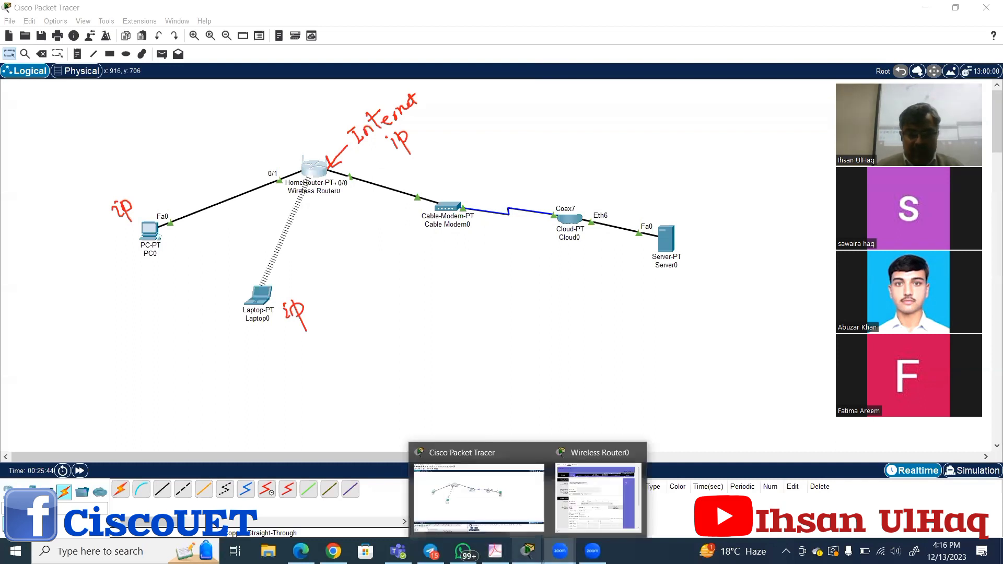
pyautogui.click(584, 514)
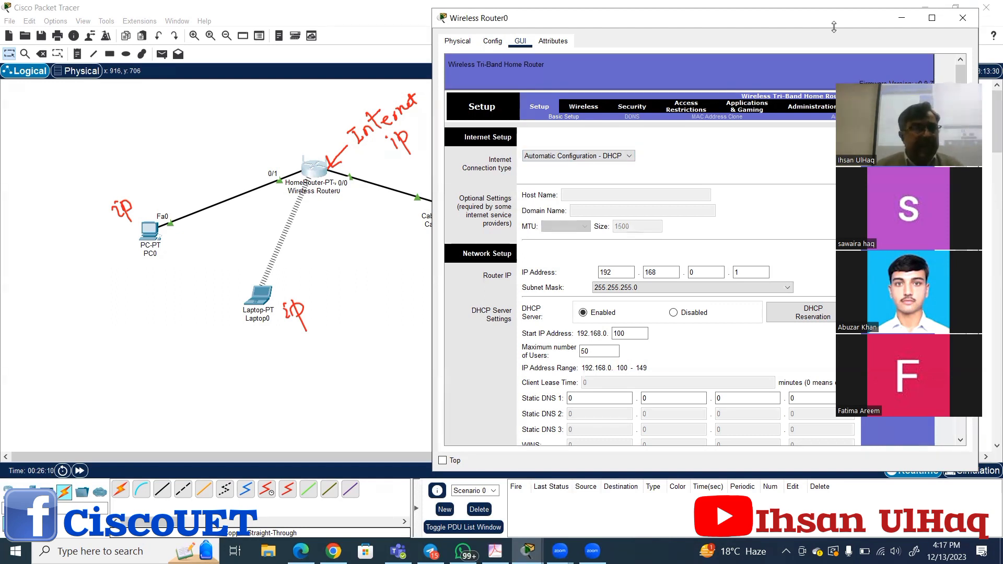
pyautogui.moveTo(834, 26); pyautogui.dragTo(196, 184)
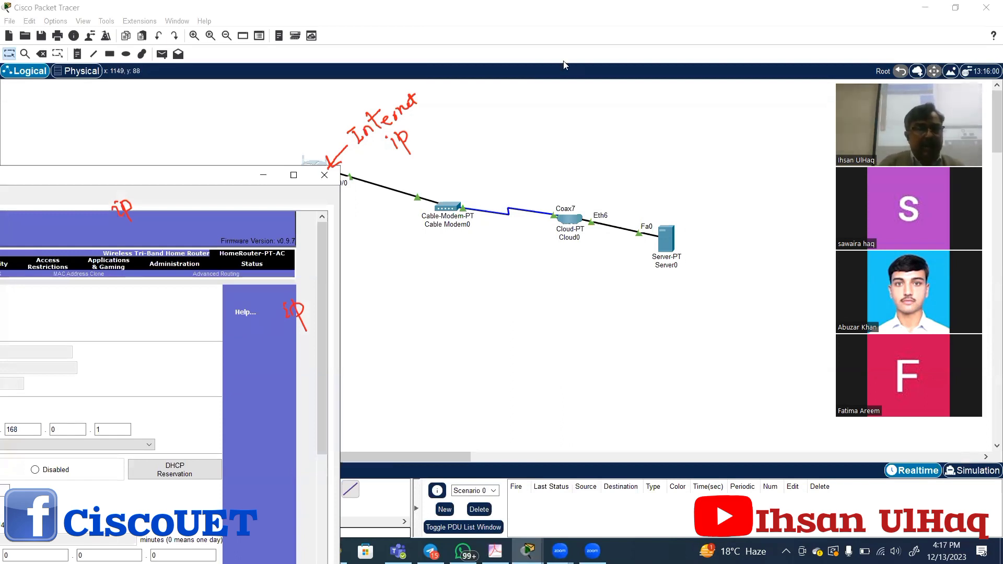
# Handwrite "DHCP" below the server and "ISP" above it.
pyautogui.moveTo(660, 279)
pyautogui.mouseDown()
pyautogui.moveTo(663, 293)
pyautogui.moveTo(661, 281)
pyautogui.moveTo(705, 271)
pyautogui.mouseUp()
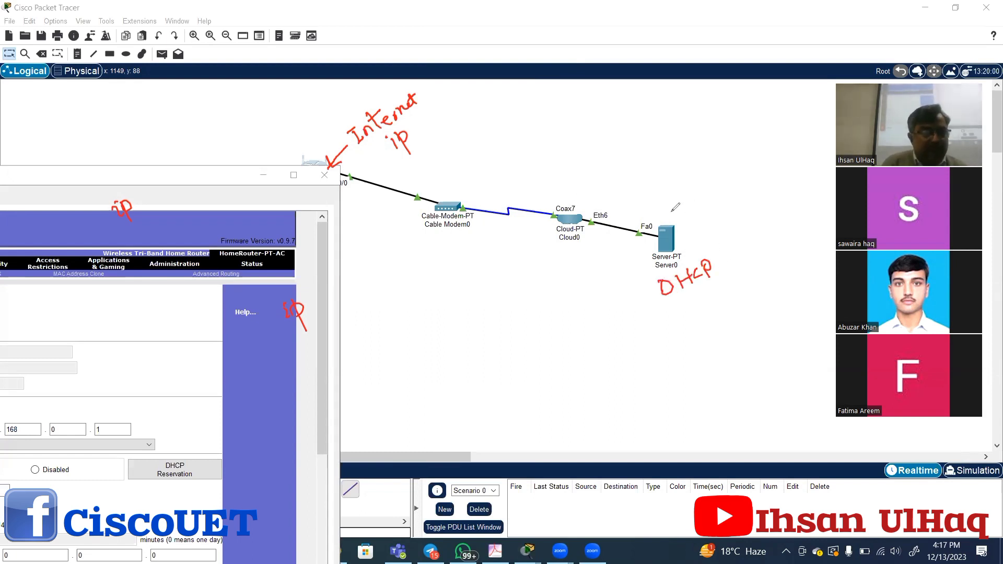
pyautogui.moveTo(661, 188); pyautogui.dragTo(665, 199)
pyautogui.moveTo(676, 184); pyautogui.dragTo(677, 198)
pyautogui.moveTo(672, 184); pyautogui.dragTo(678, 184)
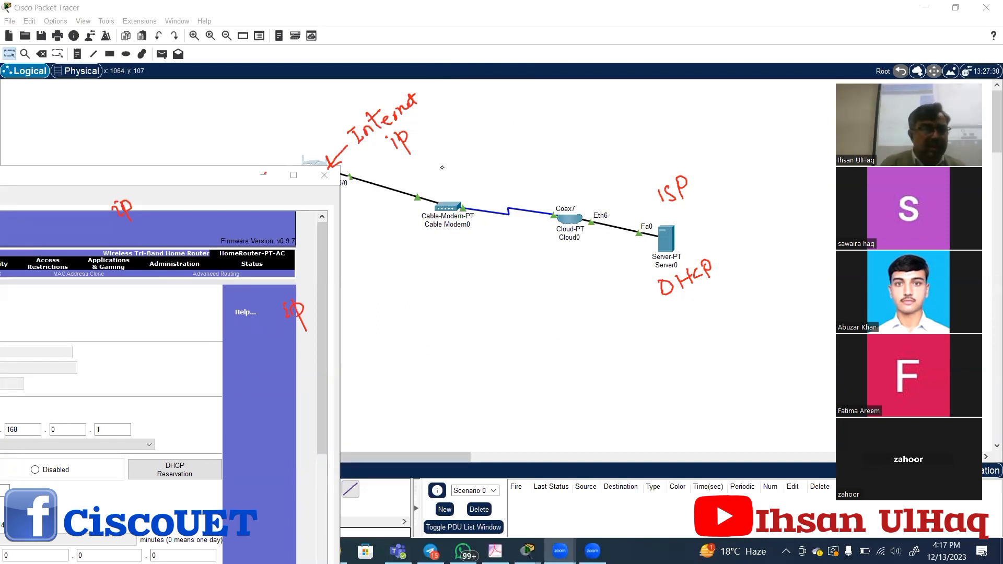
# Reposition the router window to uncover the wireless router and handwrite "DNS" beneath the server's DHCP annotation.
pyautogui.moveTo(199, 174); pyautogui.dragTo(230, 207)
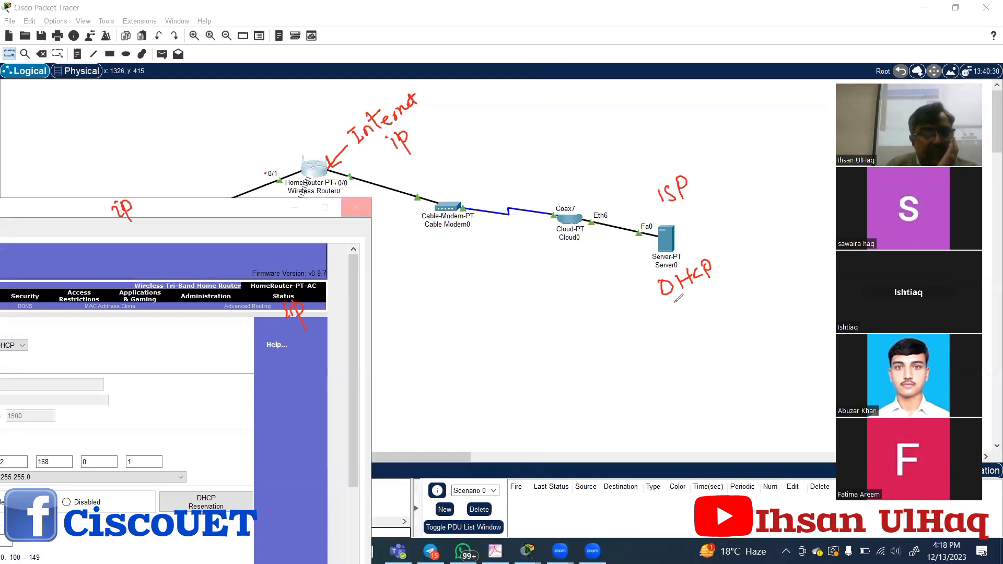
pyautogui.moveTo(671, 298)
pyautogui.mouseDown()
pyautogui.moveTo(674, 314)
pyautogui.moveTo(690, 312)
pyautogui.moveTo(711, 288)
pyautogui.mouseUp()
pyautogui.moveTo(704, 302); pyautogui.dragTo(710, 304)
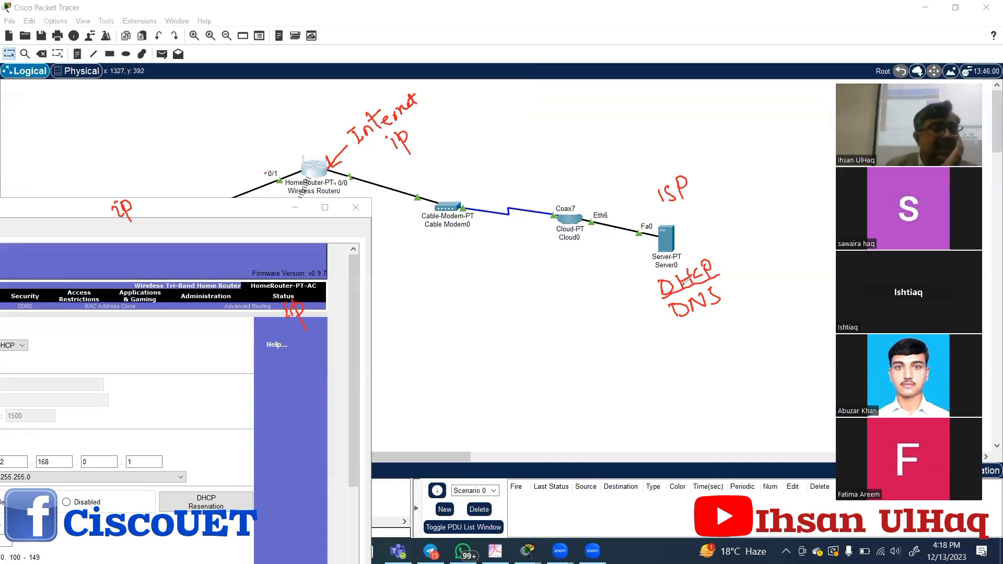
# Write out "Dynamic host configuration protocol" and "Domain name system" below the server annotations, and tick DNS.
pyautogui.moveTo(490, 329); pyautogui.dragTo(493, 347)
pyautogui.moveTo(504, 339)
pyautogui.mouseDown()
pyautogui.moveTo(509, 331)
pyautogui.moveTo(517, 345)
pyautogui.moveTo(559, 314)
pyautogui.moveTo(598, 332)
pyautogui.moveTo(623, 317)
pyautogui.moveTo(676, 337)
pyautogui.moveTo(691, 322)
pyautogui.moveTo(748, 305)
pyautogui.moveTo(772, 301)
pyautogui.moveTo(786, 313)
pyautogui.moveTo(819, 300)
pyautogui.mouseUp()
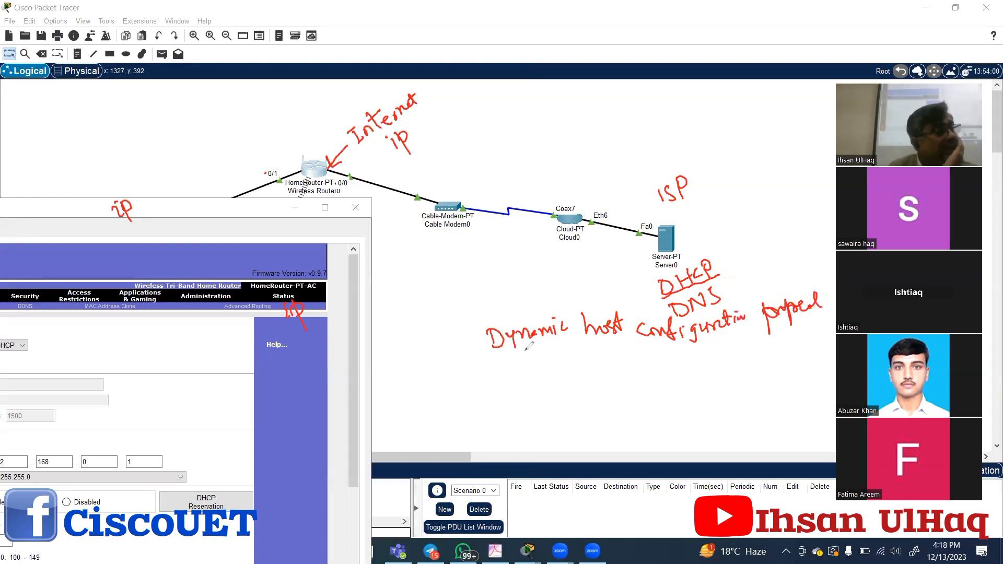
pyautogui.moveTo(720, 293); pyautogui.dragTo(750, 275)
pyautogui.moveTo(518, 374)
pyautogui.mouseDown()
pyautogui.moveTo(519, 364)
pyautogui.moveTo(601, 345)
pyautogui.moveTo(703, 353)
pyautogui.moveTo(711, 339)
pyautogui.moveTo(734, 337)
pyautogui.mouseUp()
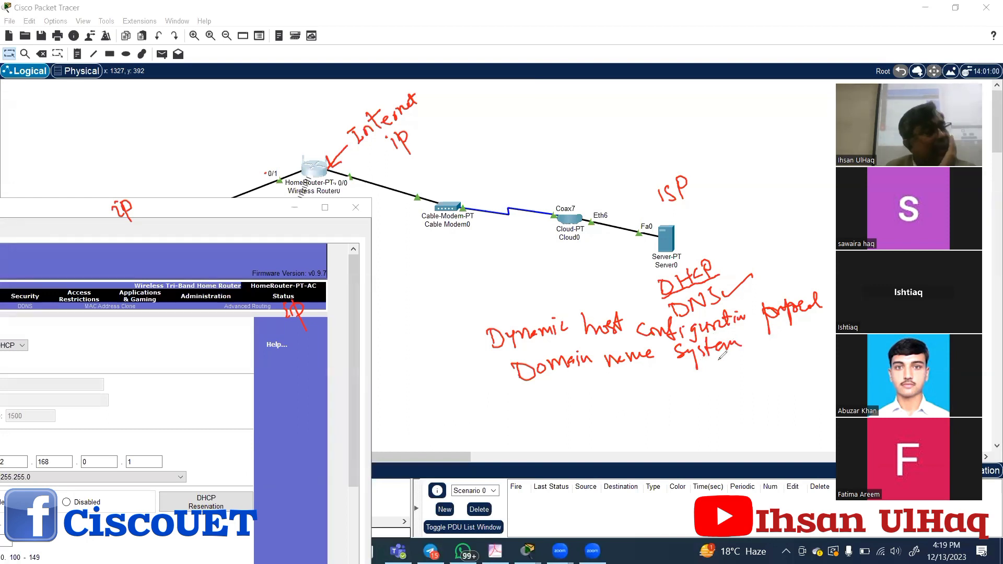
# Draw a vertical divider with "url" and "netacad.com" on its left side, and underline "Domain name system".
pyautogui.moveTo(626, 377); pyautogui.dragTo(632, 436)
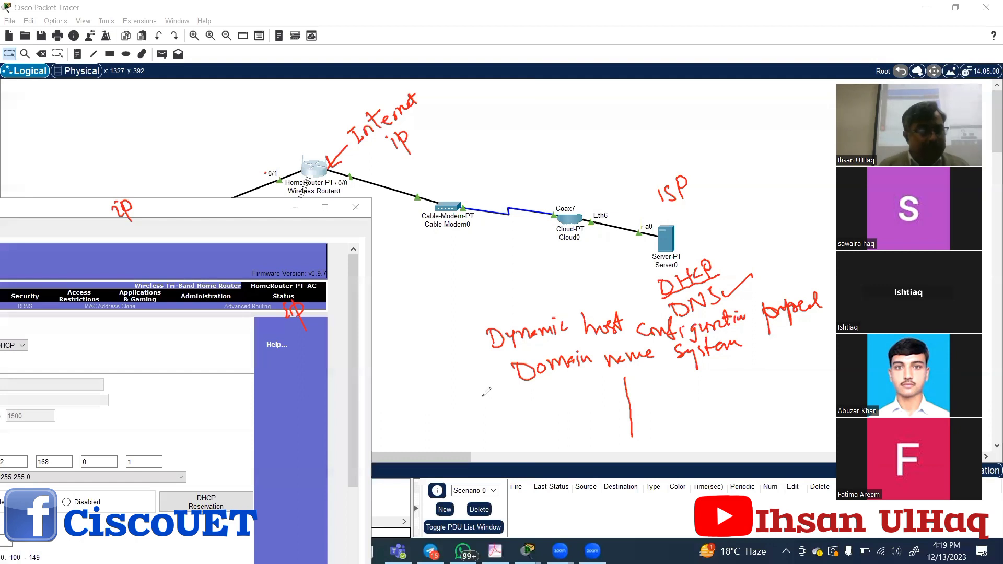
pyautogui.moveTo(483, 392)
pyautogui.mouseDown()
pyautogui.moveTo(501, 403)
pyautogui.moveTo(509, 386)
pyautogui.moveTo(529, 390)
pyautogui.moveTo(510, 411)
pyautogui.moveTo(600, 403)
pyautogui.mouseUp()
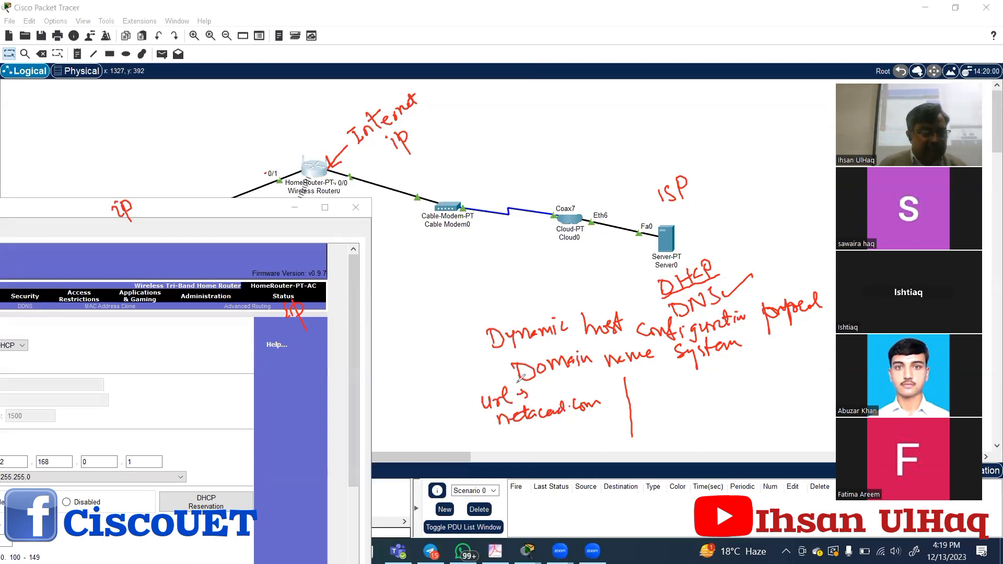
pyautogui.moveTo(513, 377)
pyautogui.mouseDown()
pyautogui.moveTo(609, 360)
pyautogui.moveTo(663, 366)
pyautogui.mouseUp()
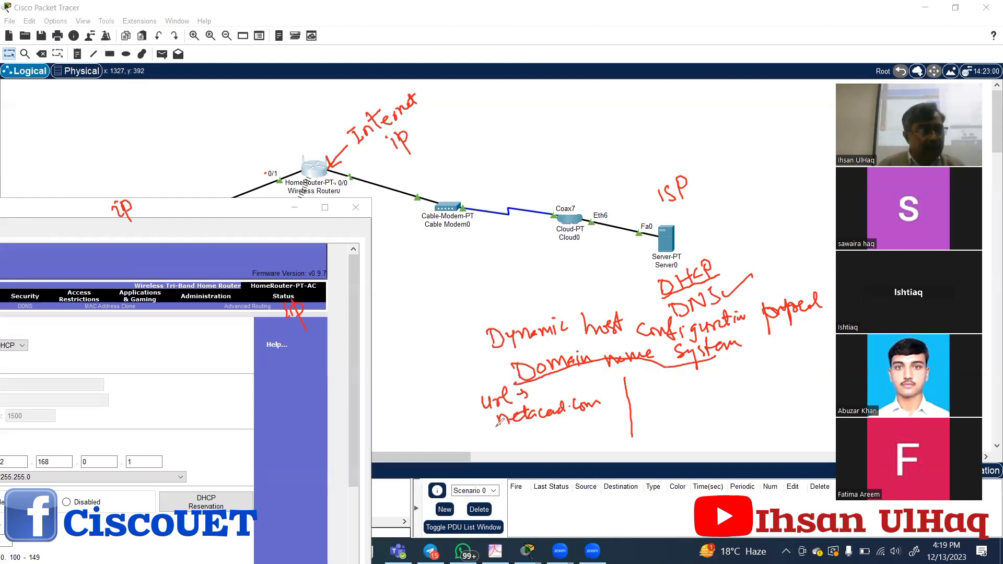
# Handwrite the IP address 192.168.10.20 on the right side of the divider, opposite netacad.com.
pyautogui.moveTo(646, 387)
pyautogui.mouseDown()
pyautogui.moveTo(648, 404)
pyautogui.moveTo(679, 398)
pyautogui.mouseUp()
pyautogui.click(686, 393)
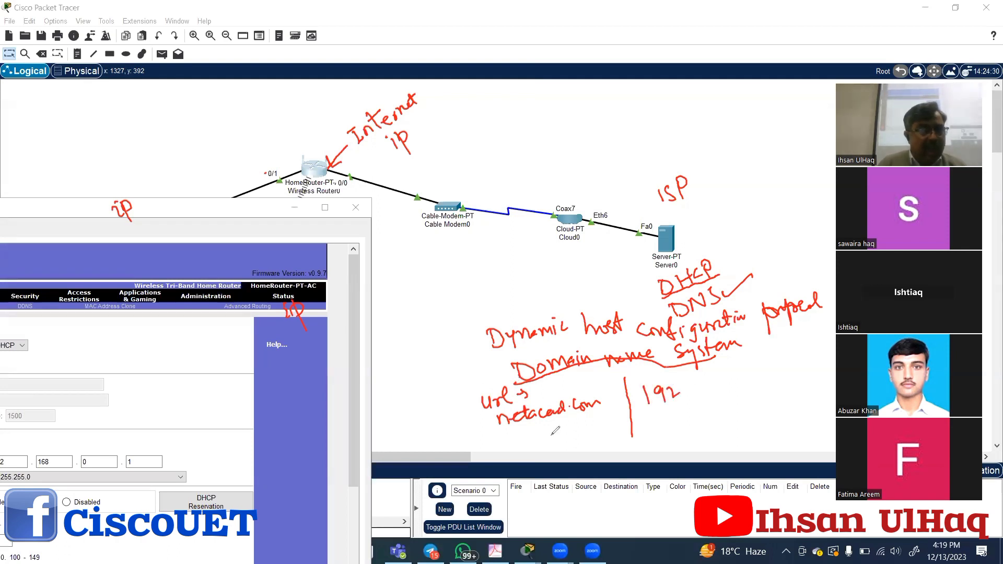
pyautogui.click(696, 386)
pyautogui.moveTo(706, 375); pyautogui.dragTo(707, 392)
pyautogui.moveTo(723, 374)
pyautogui.mouseDown()
pyautogui.moveTo(717, 384)
pyautogui.moveTo(734, 375)
pyautogui.moveTo(749, 386)
pyautogui.moveTo(756, 373)
pyautogui.mouseUp()
pyautogui.click(742, 385)
pyautogui.click(763, 381)
pyautogui.moveTo(767, 369); pyautogui.dragTo(773, 378)
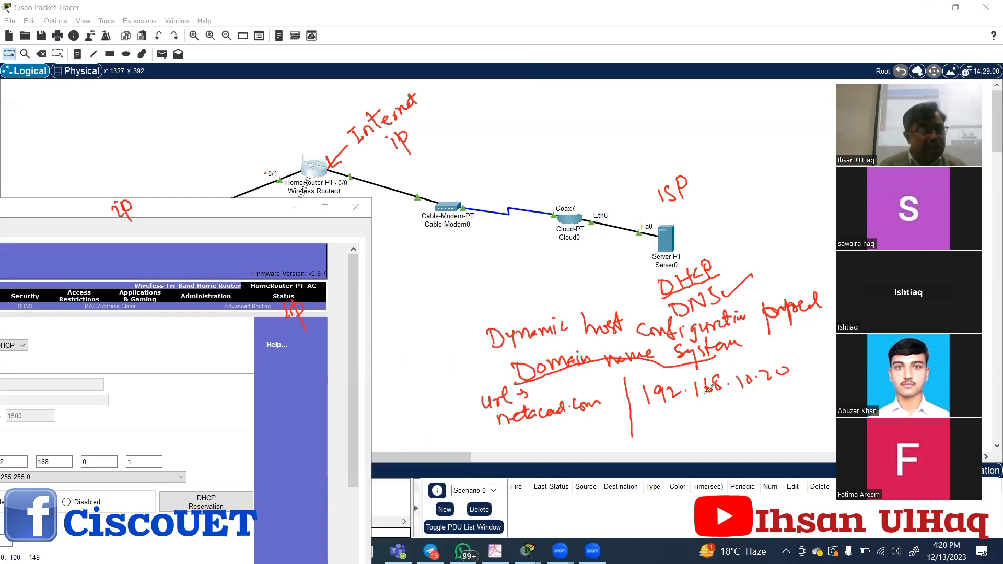
# Put tick marks beside "Domain name system" and "DHCP", and a short stroke on the server.
pyautogui.moveTo(479, 372)
pyautogui.mouseDown()
pyautogui.moveTo(487, 379)
pyautogui.moveTo(497, 366)
pyautogui.mouseUp()
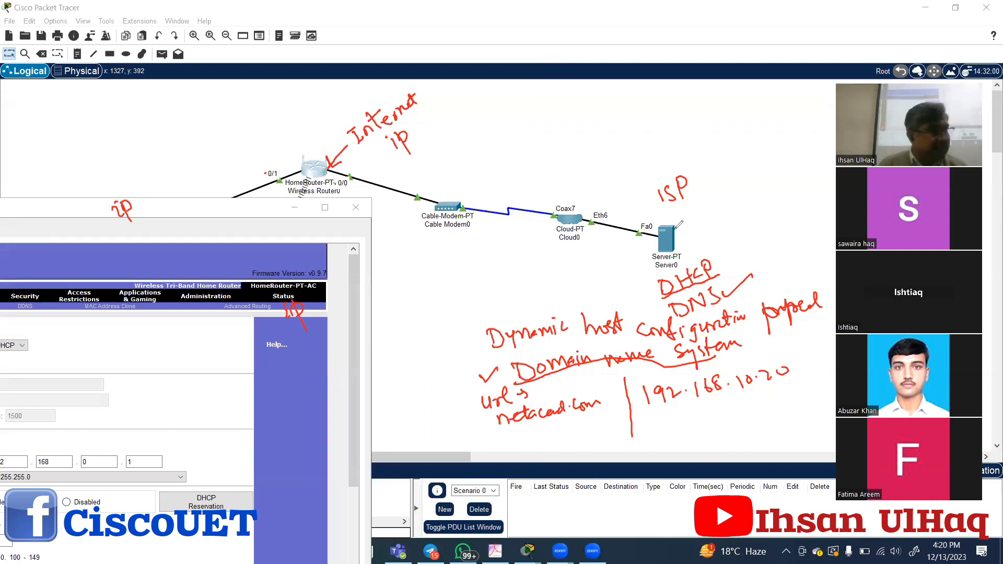
pyautogui.moveTo(671, 229); pyautogui.dragTo(684, 219)
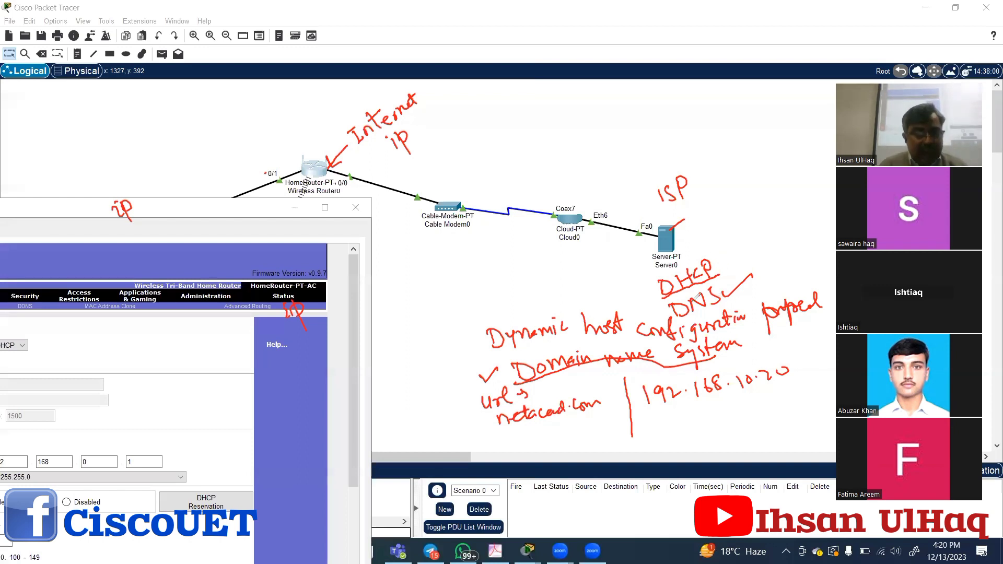
pyautogui.moveTo(712, 264); pyautogui.dragTo(730, 252)
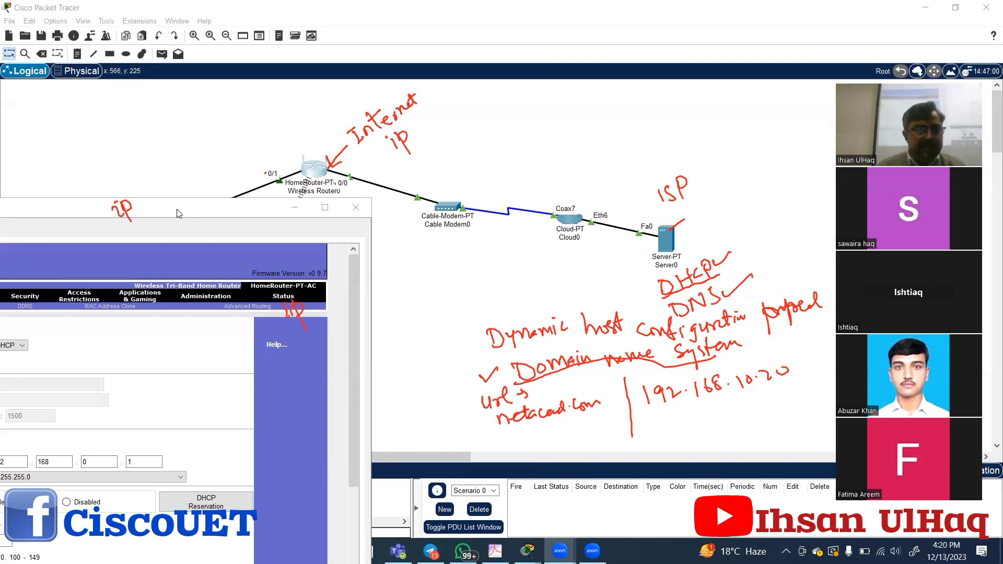
# Bring the router window into view, show its Static IP internet connection fields, and restore Automatic Configuration - DHCP.
pyautogui.moveTo(177, 209); pyautogui.dragTo(580, 82)
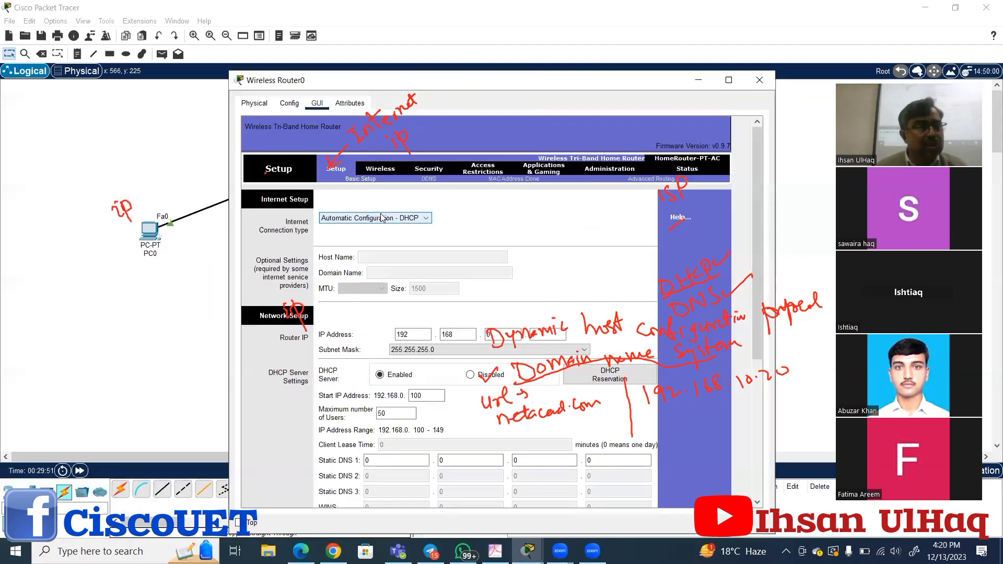
pyautogui.click(426, 219)
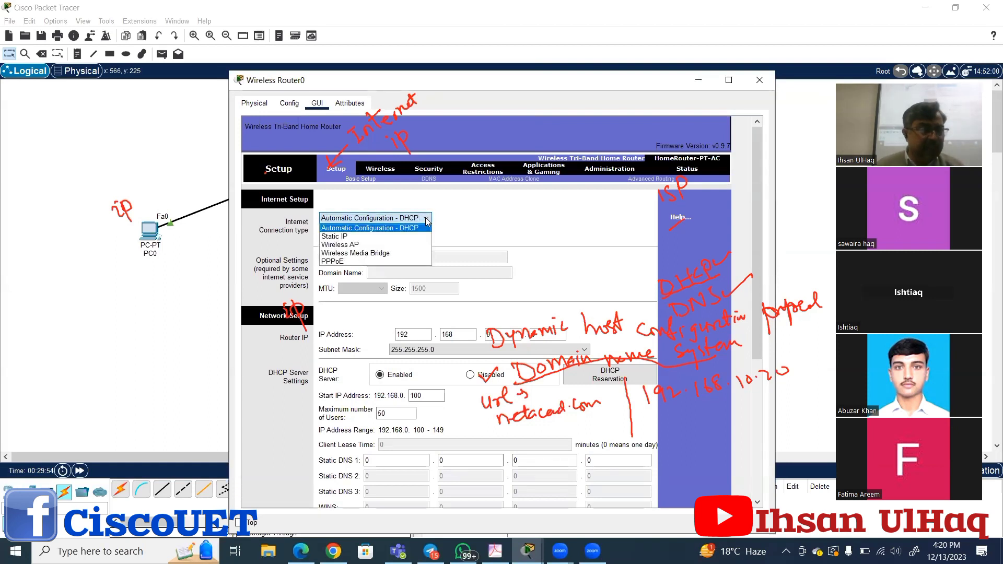
pyautogui.click(346, 237)
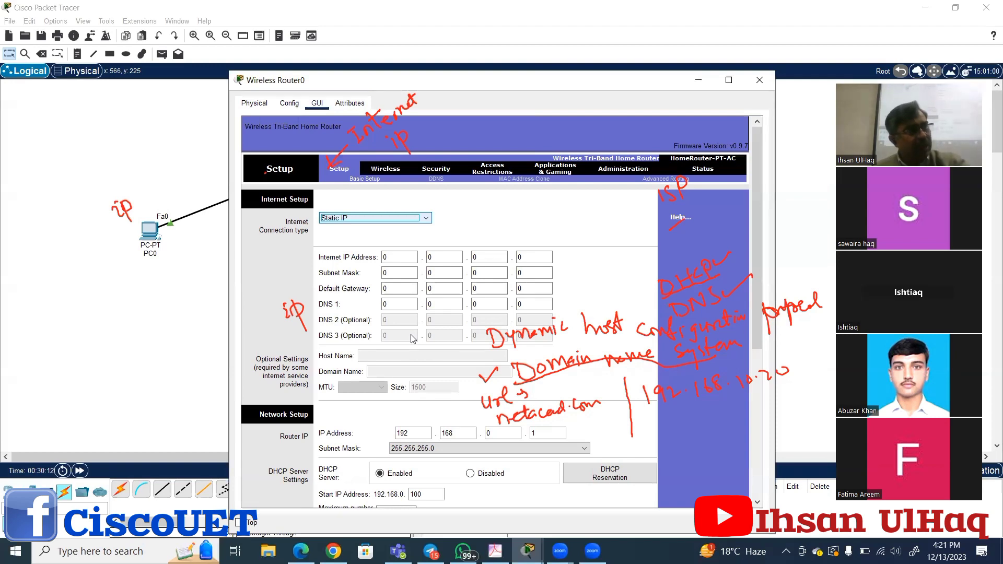
pyautogui.click(410, 219)
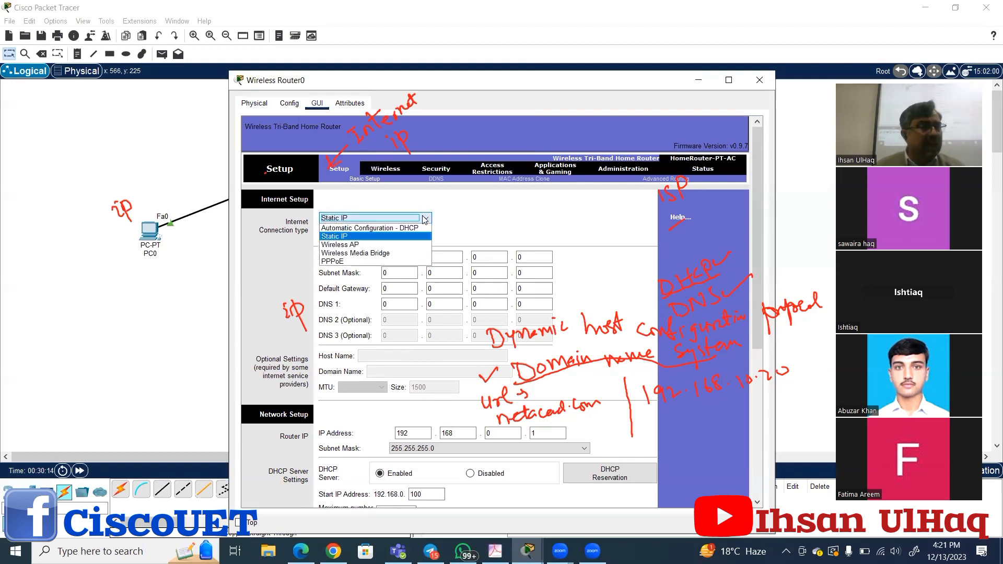
pyautogui.click(375, 228)
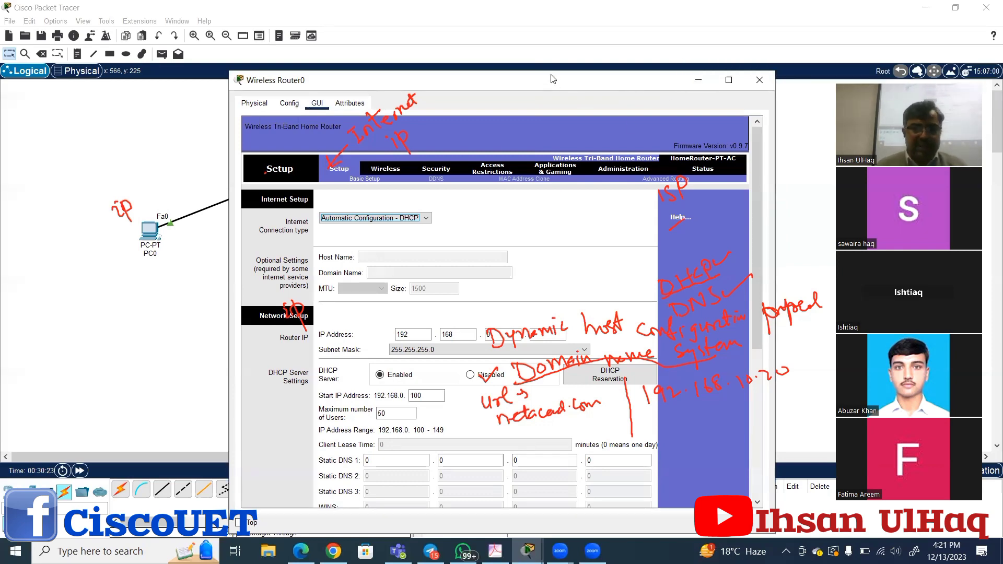
# Move the wireless router's window up and clear all handwritten annotations from the screen.
pyautogui.moveTo(553, 78); pyautogui.dragTo(544, 10)
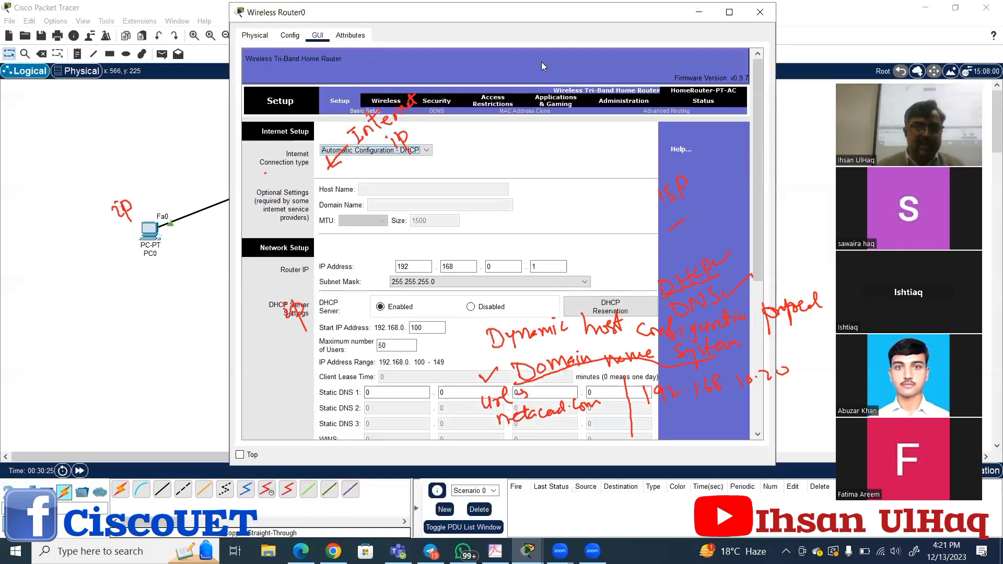
pyautogui.click(541, 62)
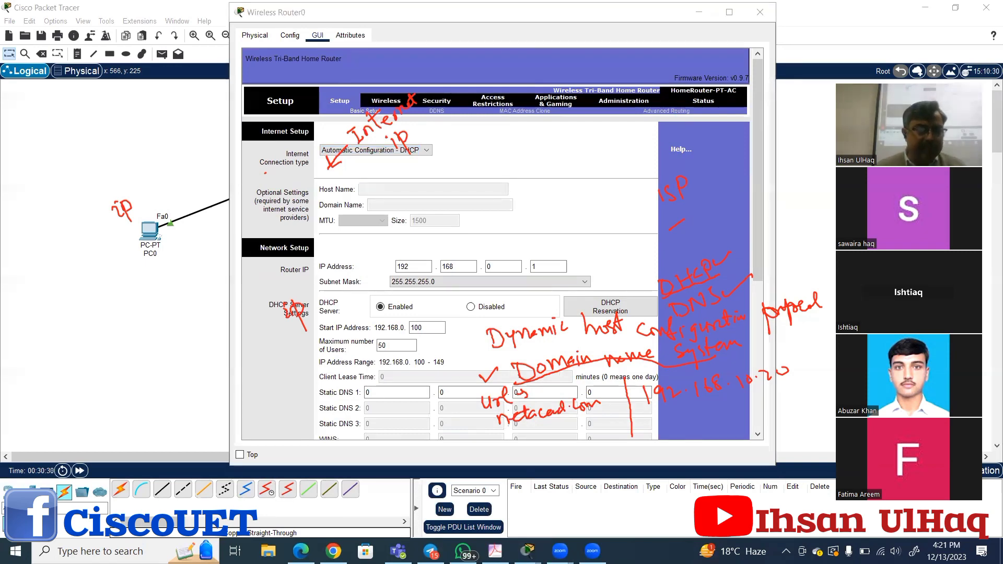
pyautogui.click(785, 327)
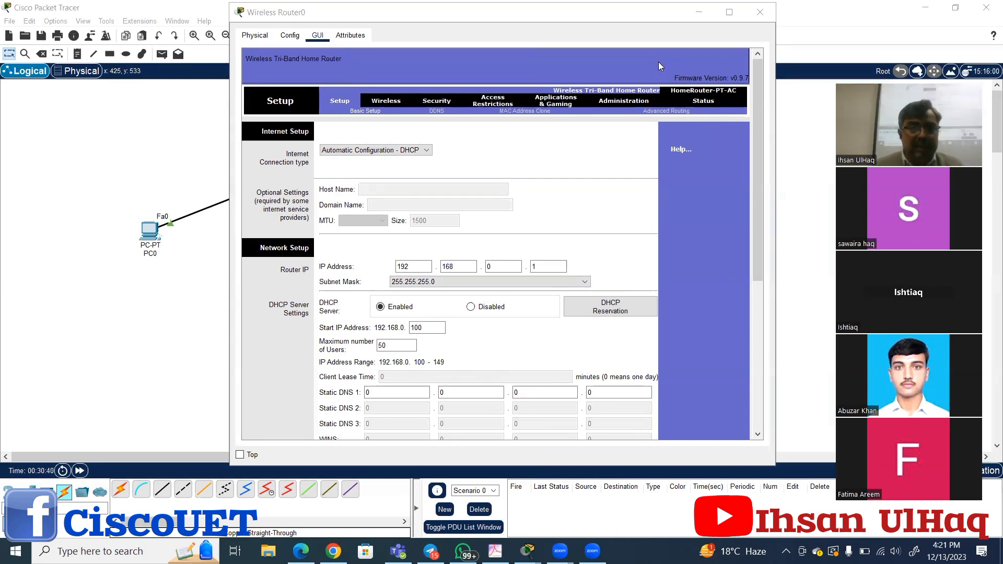
# Uncover the topology, handwrite "DHCP" above the wireless router, and place tick marks beside the PC and laptop.
pyautogui.moveTo(660, 13); pyautogui.dragTo(788, 303)
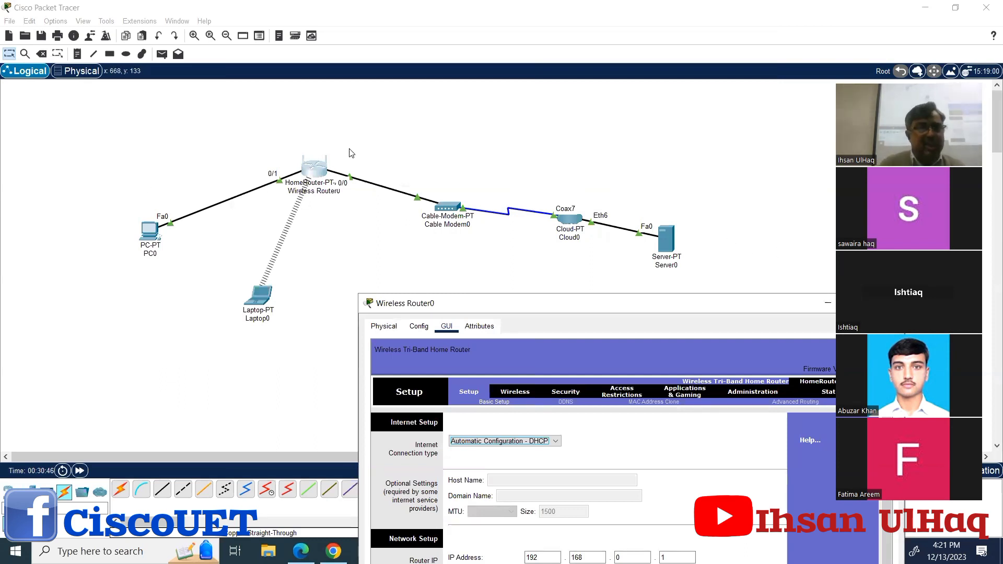
pyautogui.click(563, 94)
pyautogui.moveTo(291, 128)
pyautogui.mouseDown()
pyautogui.moveTo(324, 115)
pyautogui.moveTo(307, 140)
pyautogui.mouseUp()
pyautogui.moveTo(319, 135); pyautogui.dragTo(322, 128)
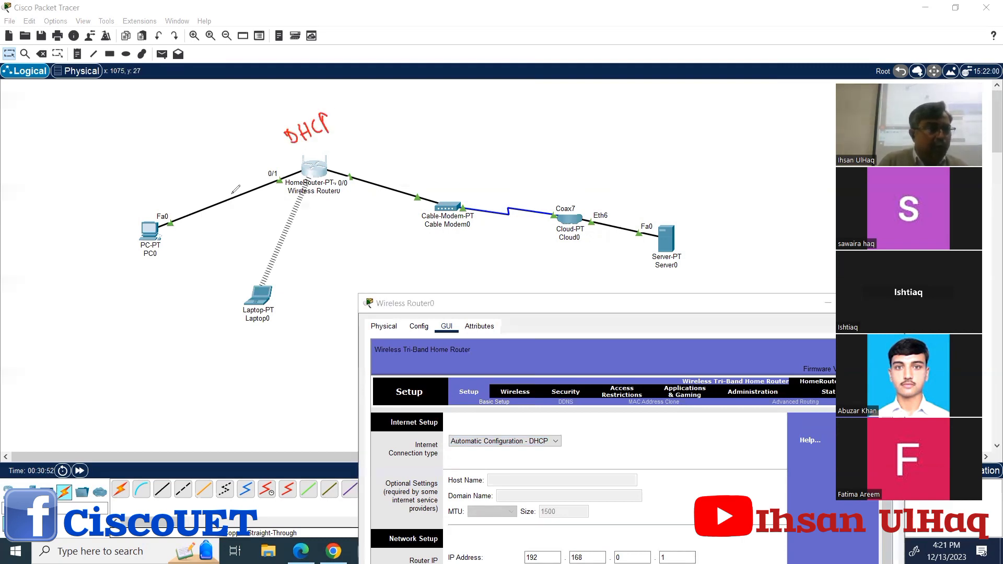
pyautogui.moveTo(101, 267); pyautogui.dragTo(116, 259)
pyautogui.moveTo(215, 316); pyautogui.dragTo(238, 308)
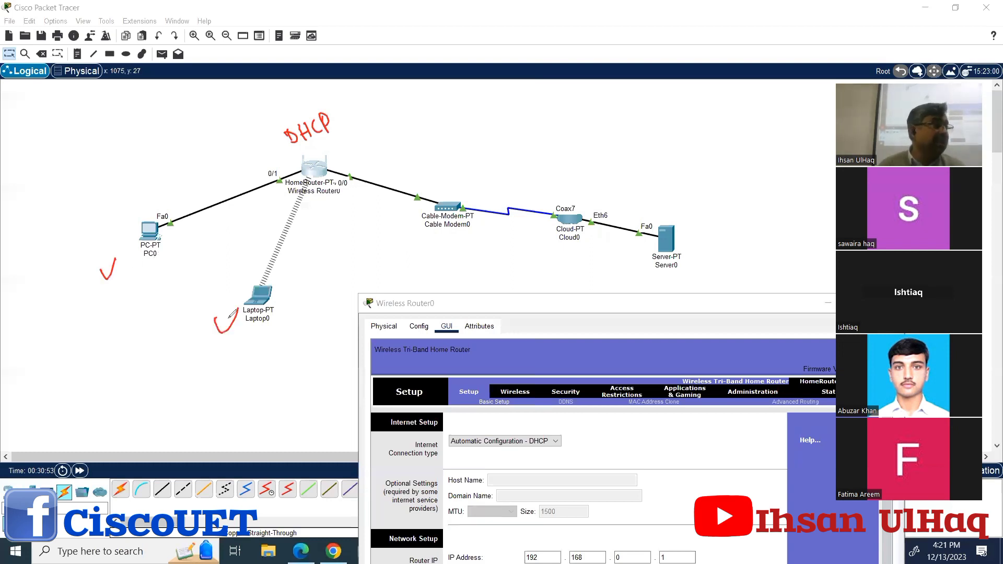
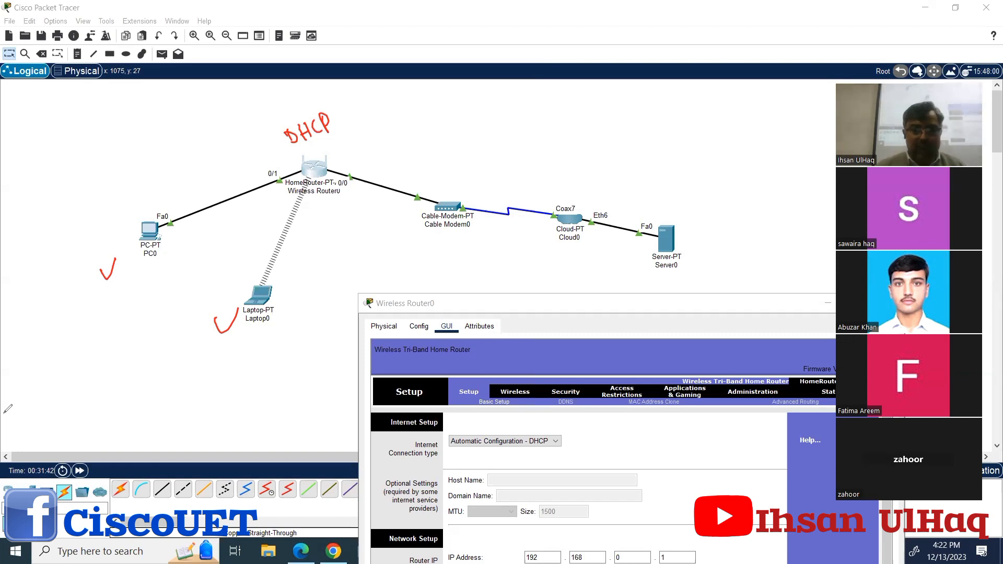
# Bring the wireless router's window into view, switch its DHCP server to Disabled and back to Enabled, and minimize the window.
pyautogui.moveTo(696, 306); pyautogui.dragTo(581, 66)
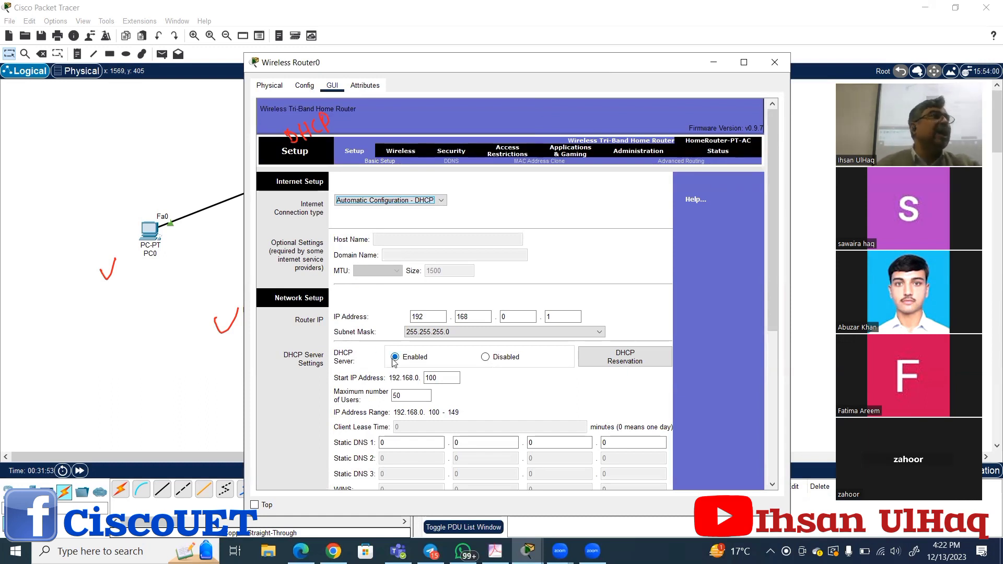
pyautogui.click(486, 359)
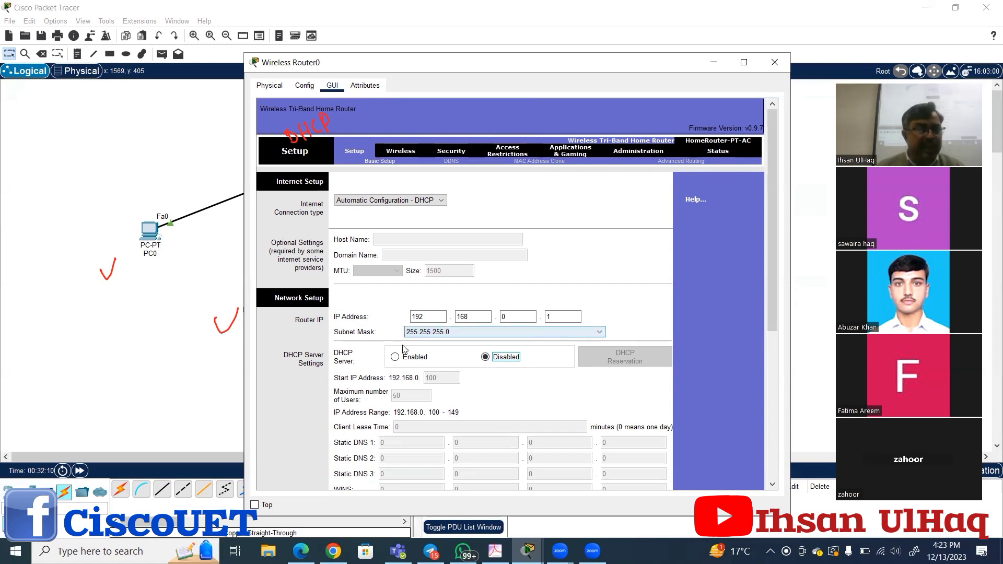
pyautogui.click(394, 358)
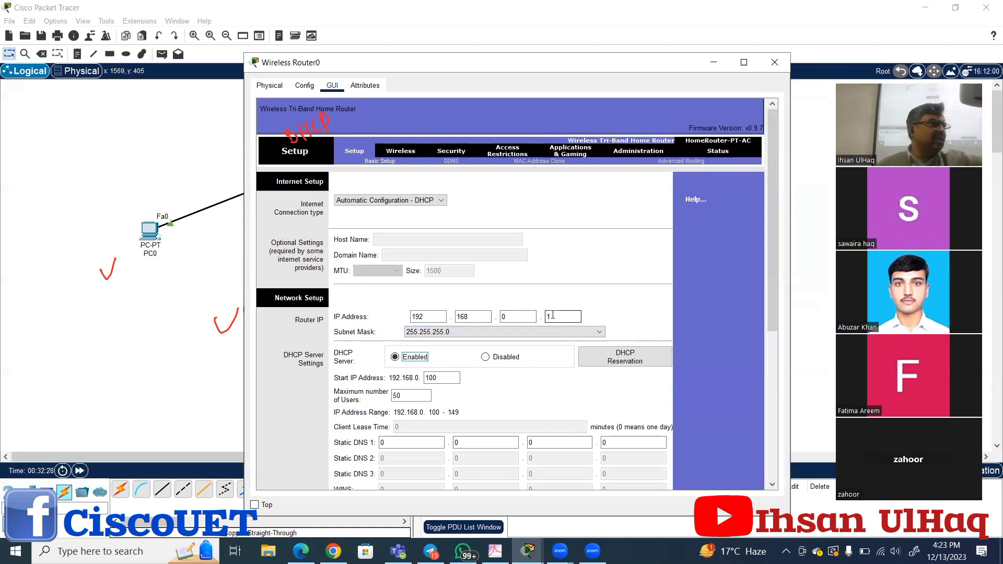
pyautogui.click(308, 138)
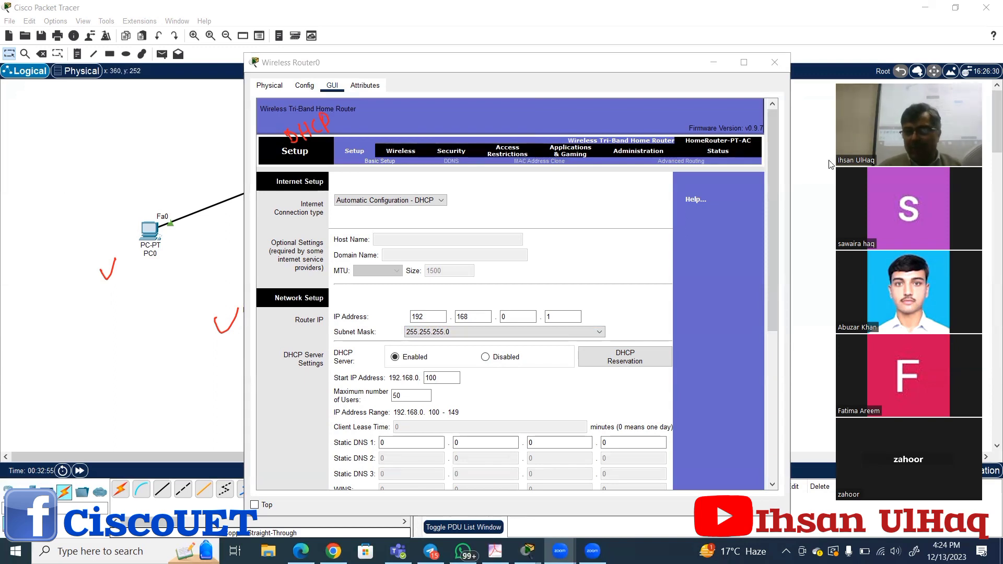
pyautogui.click(714, 62)
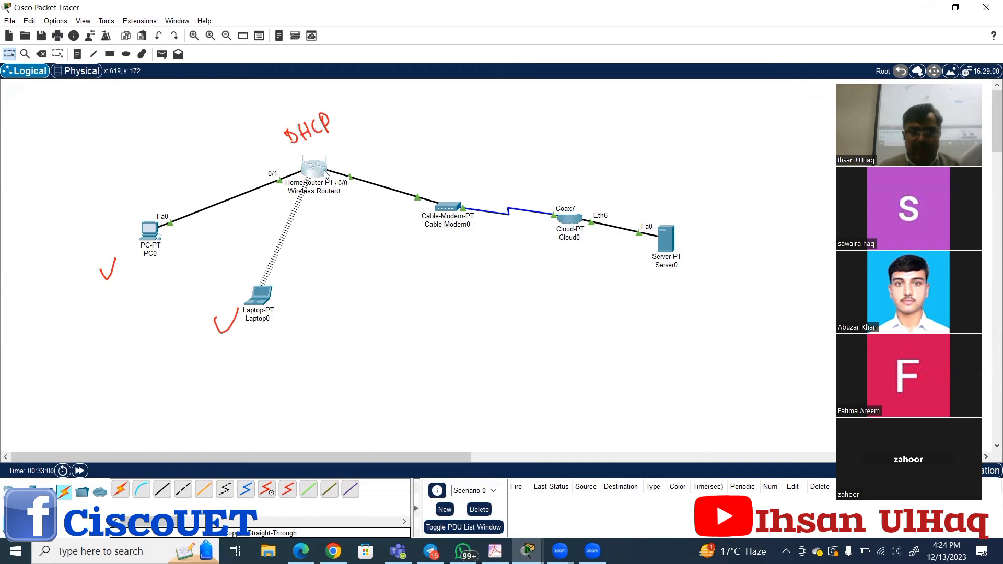
# Reopen the wireless router, show the Static IP internet connection fields beside the topology, and restore Automatic Configuration - DHCP.
pyautogui.moveTo(320, 176)
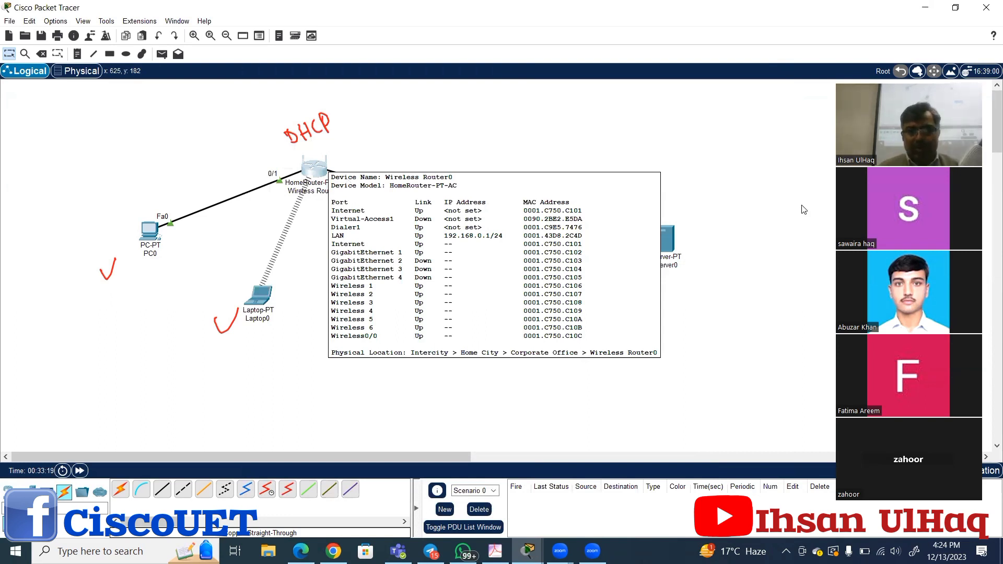
pyautogui.click(314, 176)
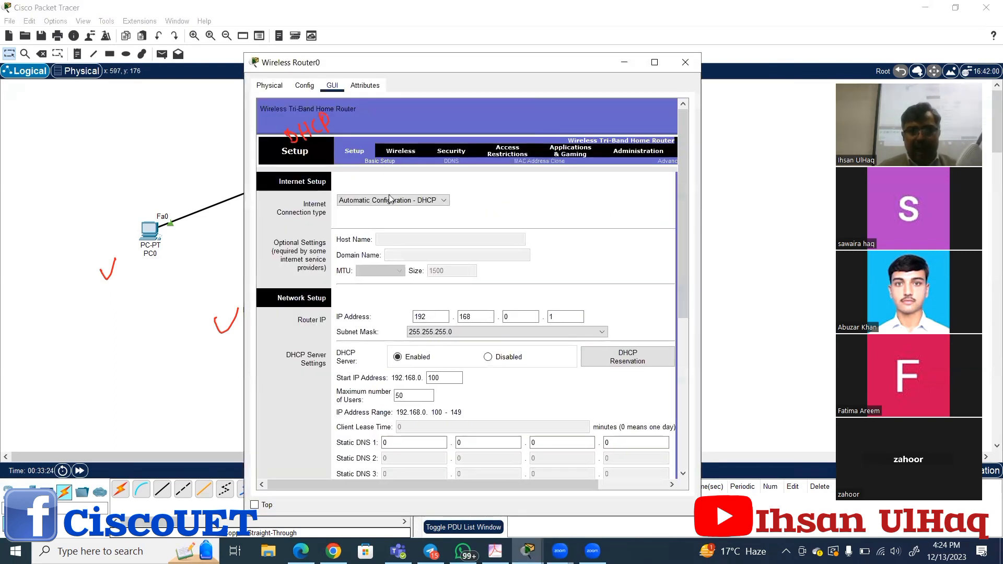
pyautogui.click(395, 200)
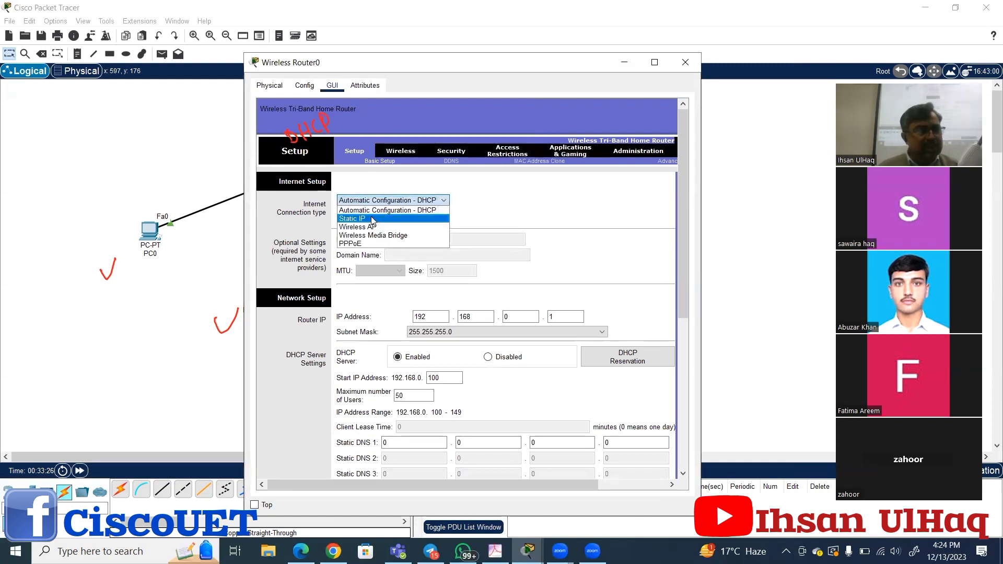
pyautogui.click(372, 219)
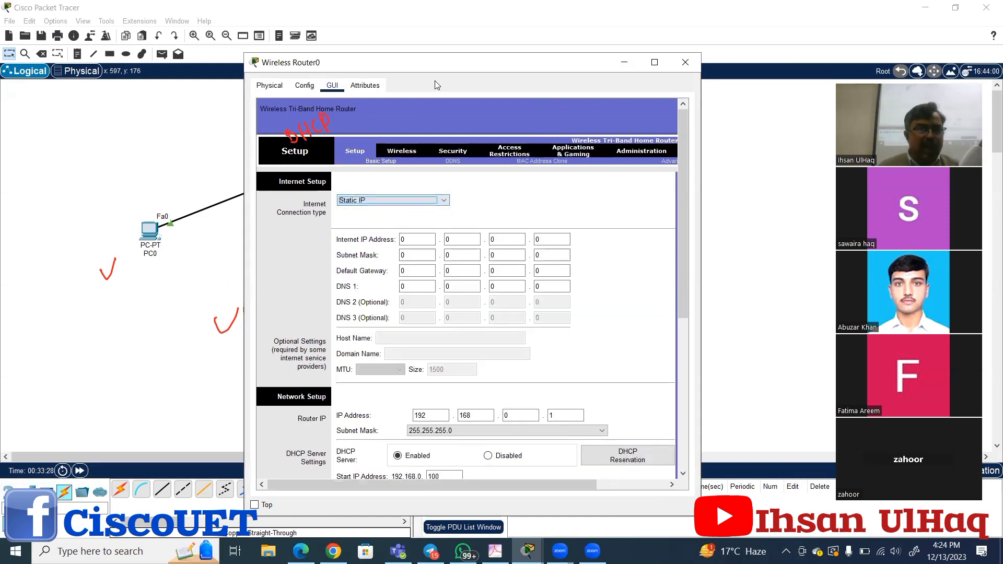
pyautogui.moveTo(437, 62); pyautogui.dragTo(652, 324)
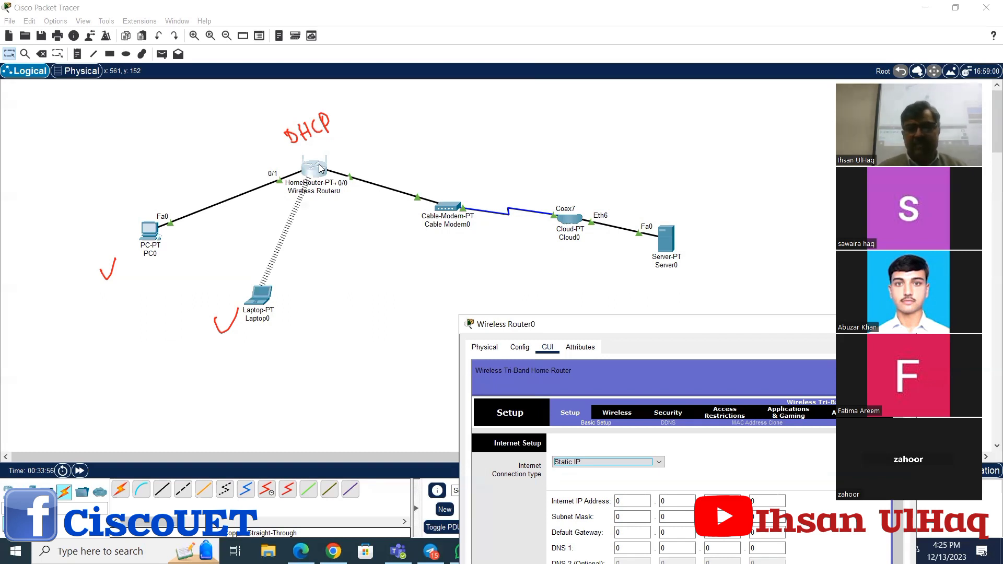
pyautogui.click(400, 66)
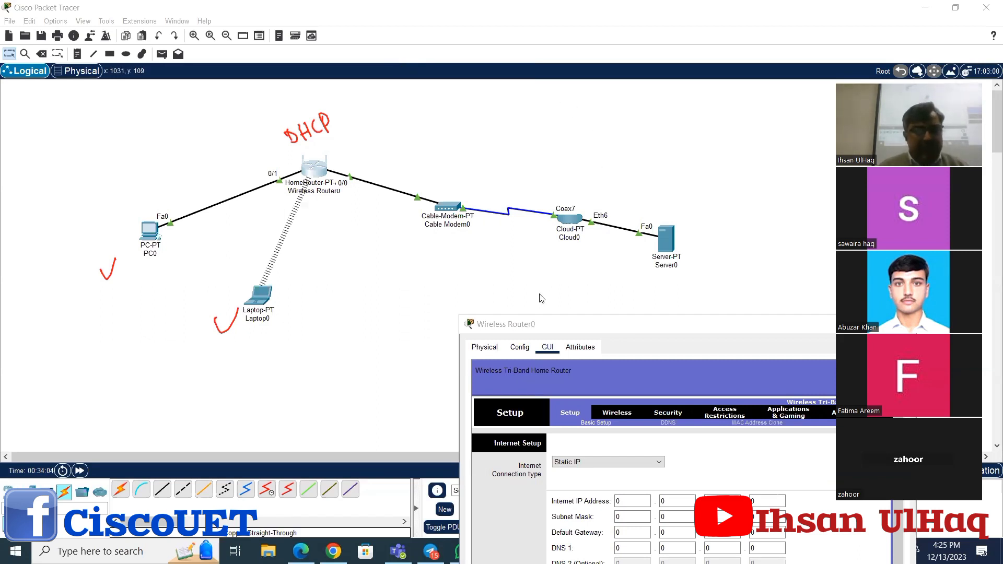
pyautogui.moveTo(685, 328); pyautogui.dragTo(487, 121)
pyautogui.click(394, 254)
pyautogui.click(389, 263)
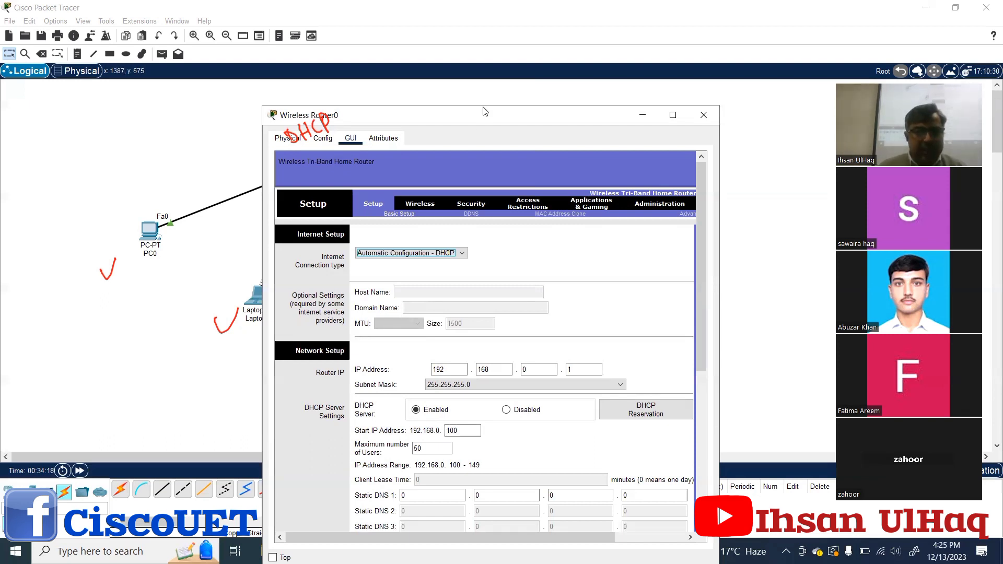
pyautogui.moveTo(484, 111); pyautogui.dragTo(502, 19)
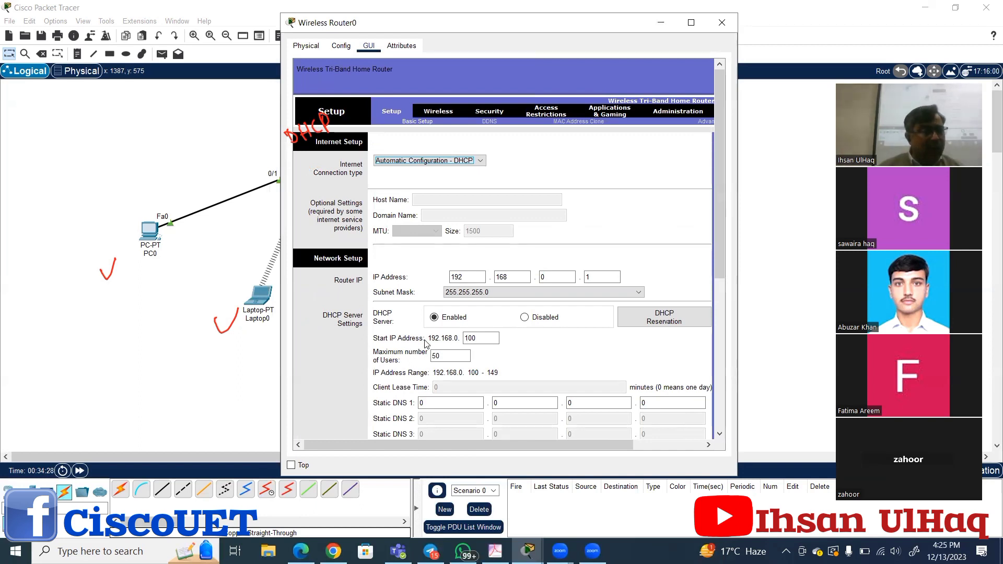
# Set the router's DHCP start IP address to 192.168.0.50 and the maximum number of users to 30, and save the settings.
pyautogui.click(508, 281)
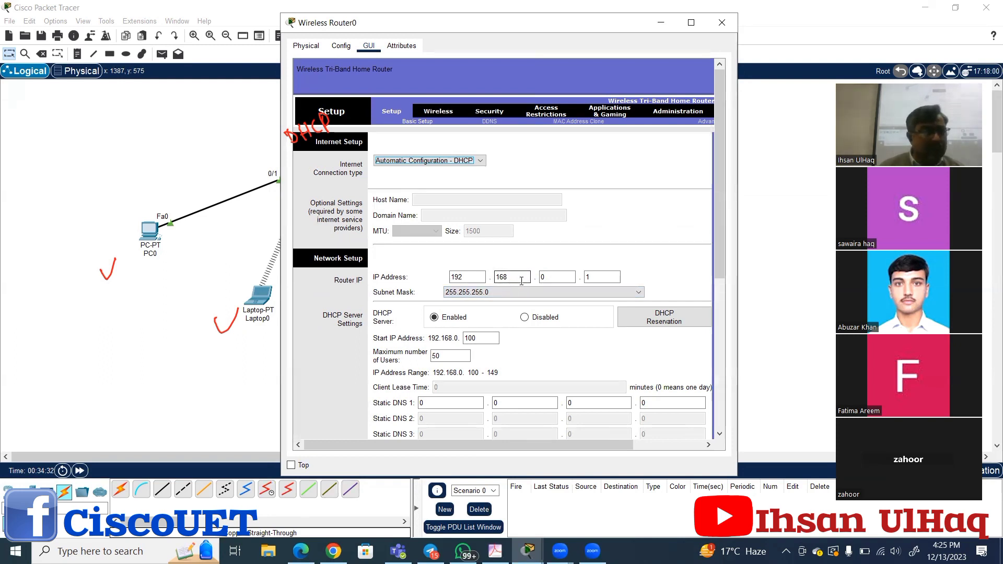
pyautogui.click(601, 274)
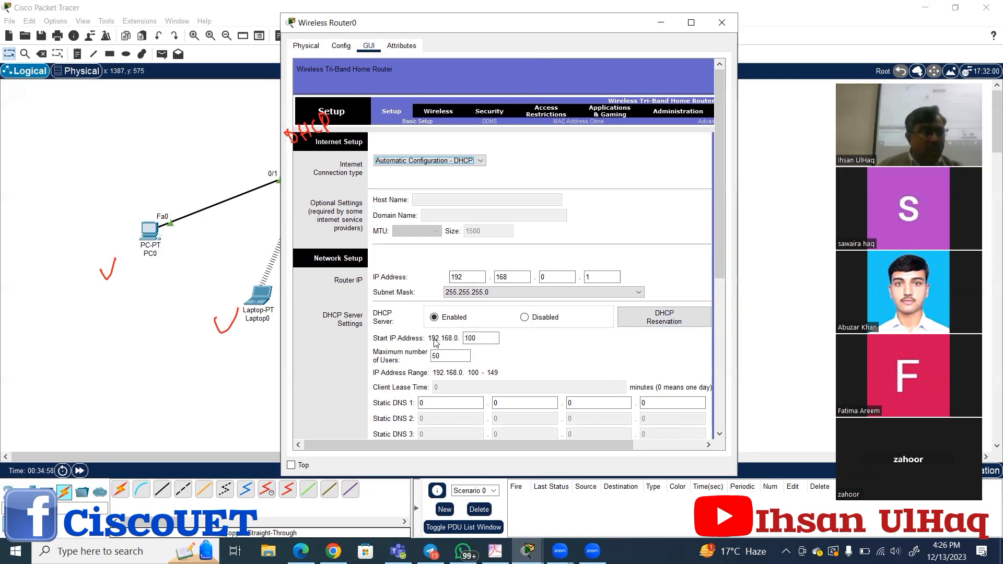
pyautogui.click(476, 339)
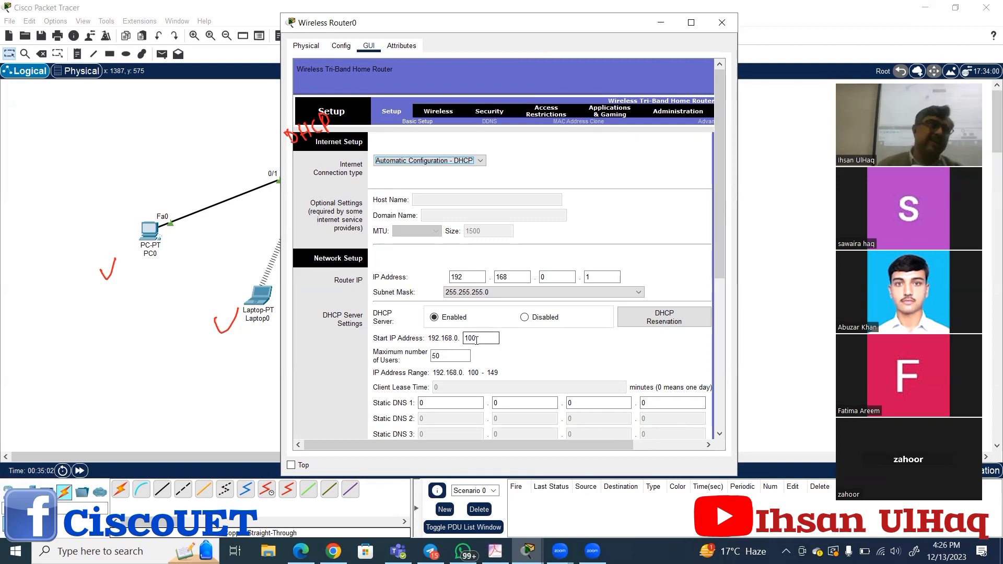
pyautogui.moveTo(479, 340); pyautogui.dragTo(450, 330)
pyautogui.write('50')
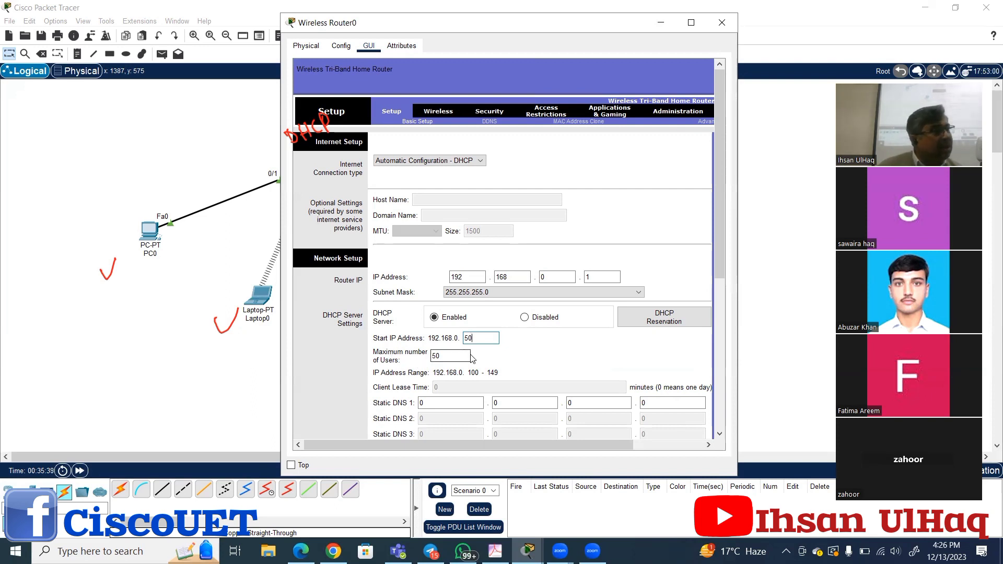
pyautogui.doubleClick(443, 355)
pyautogui.write('3')
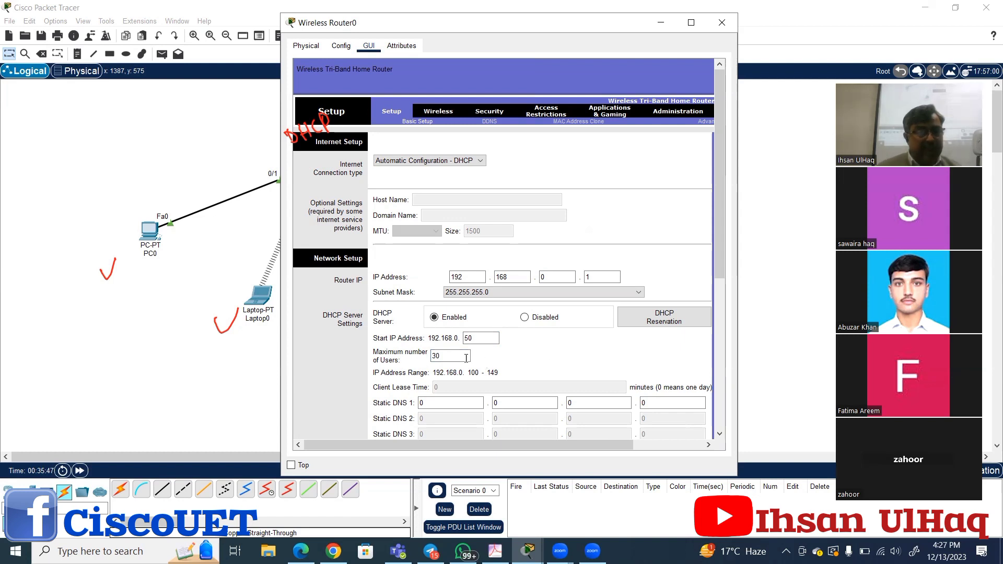
pyautogui.moveTo(722, 262); pyautogui.dragTo(545, 403)
pyautogui.click(558, 423)
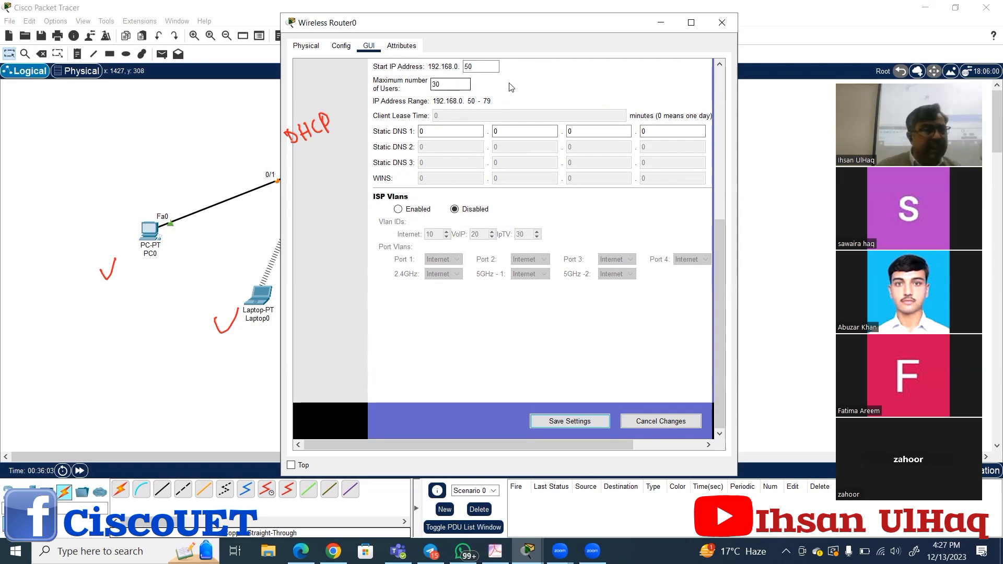
# Maximize the router window to review the saved DHCP settings and Static DNS 1 field, and minimize it.
pyautogui.click(692, 22)
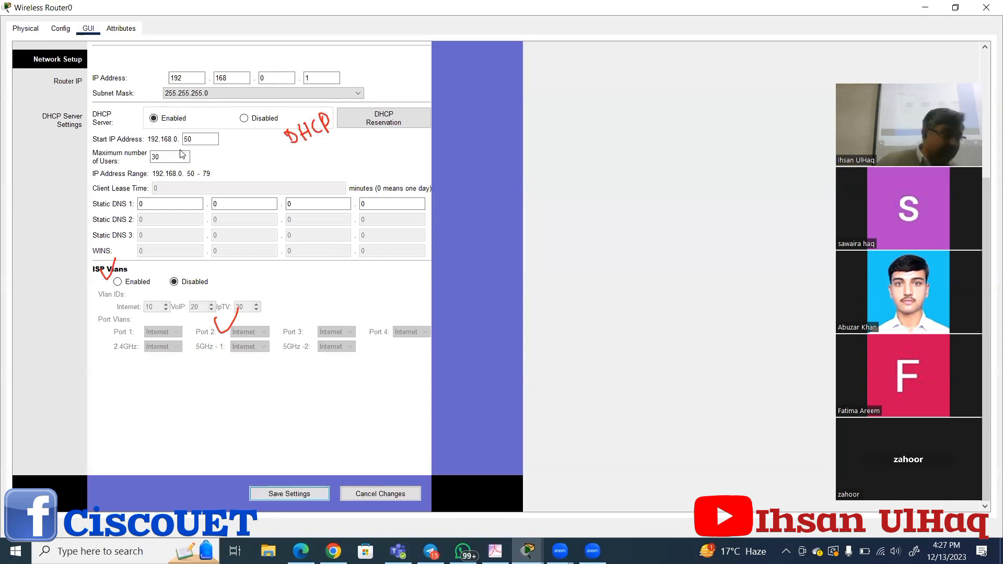
pyautogui.click(165, 206)
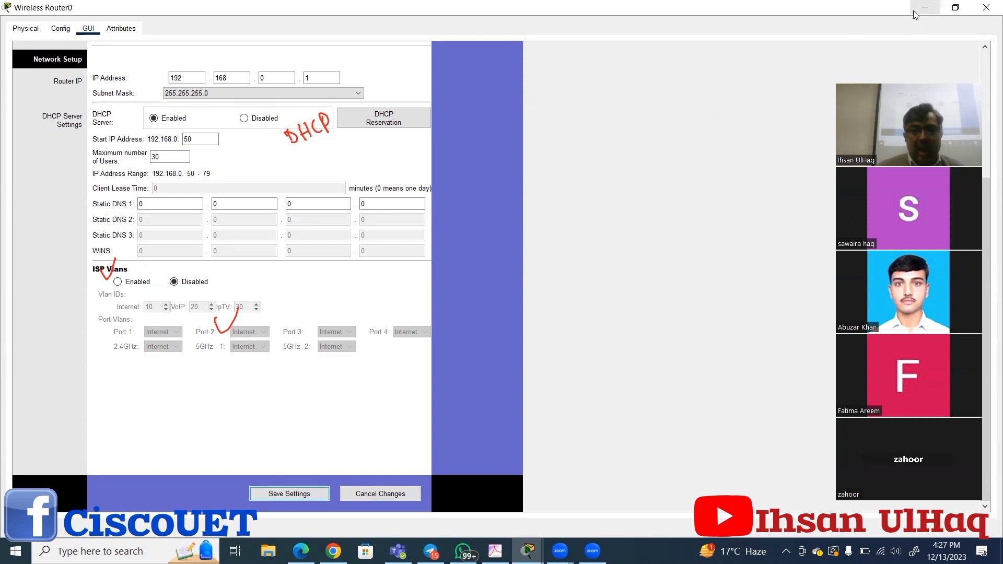
pyautogui.click(931, 7)
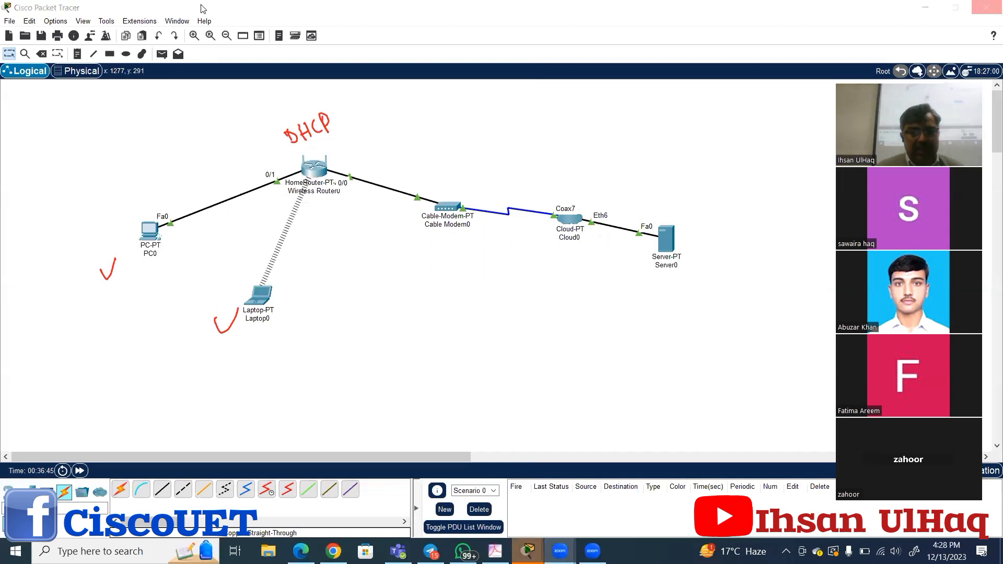
# Open the server's window, view its physical device, and close it.
pyautogui.click(668, 230)
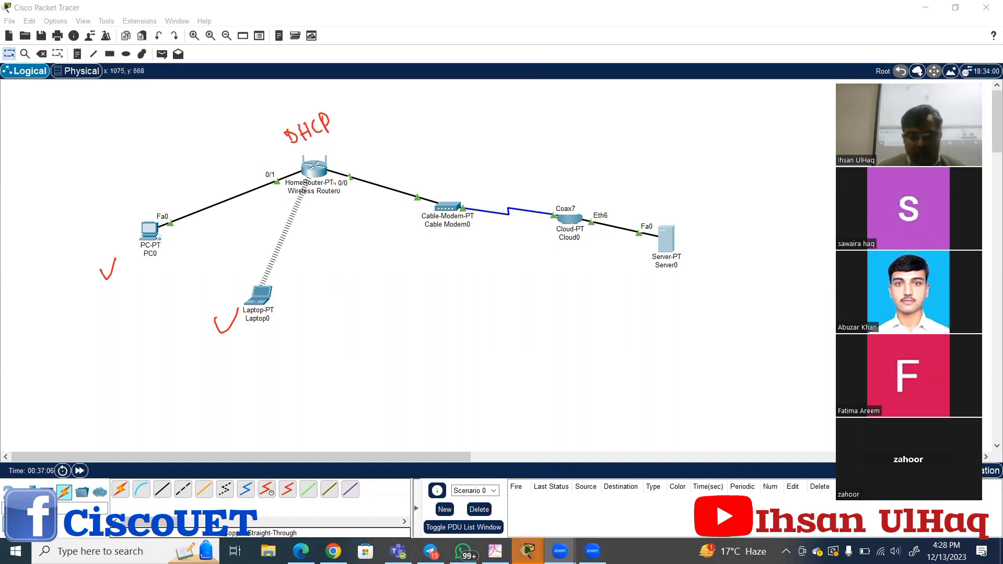
pyautogui.moveTo(528, 551)
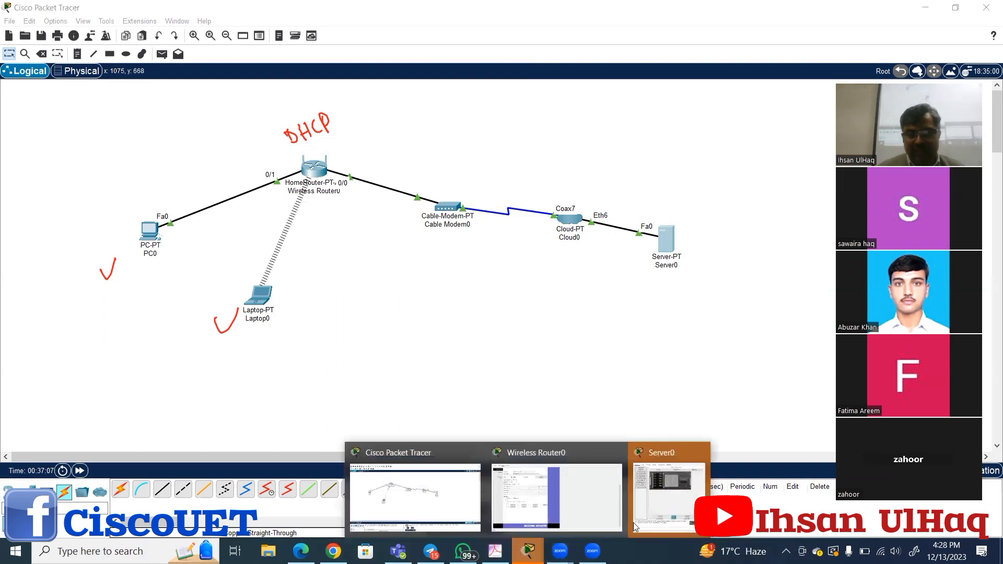
pyautogui.click(653, 500)
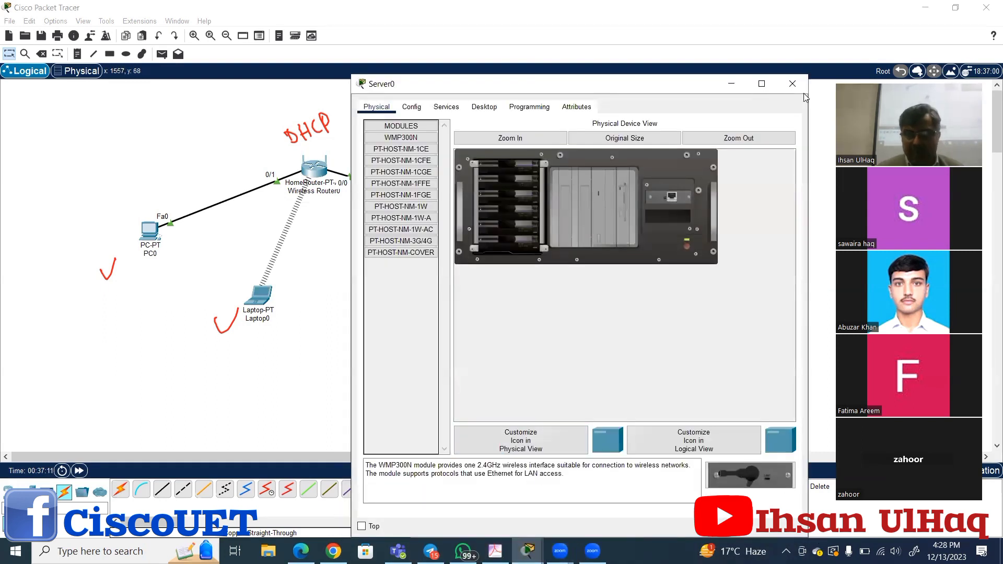
pyautogui.click(792, 84)
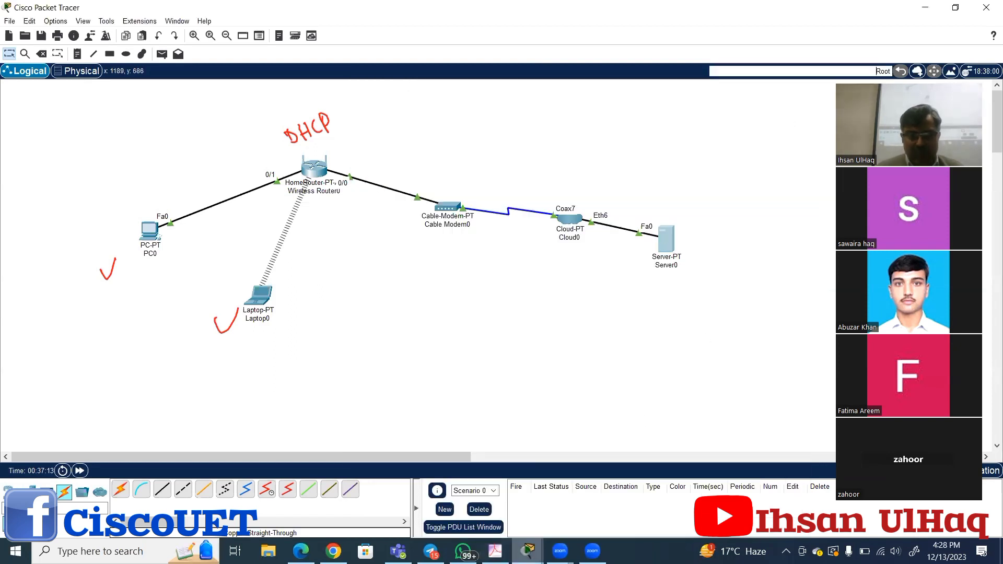
# Bring back the wireless router's window and review its DHCP start address and maximum number of users.
pyautogui.moveTo(528, 551)
pyautogui.click(548, 516)
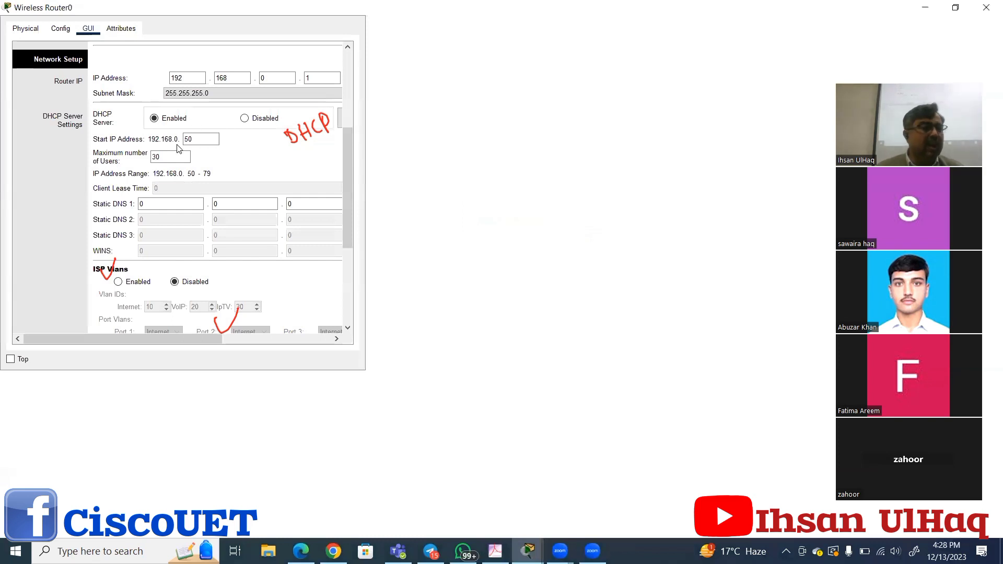
pyautogui.click(164, 157)
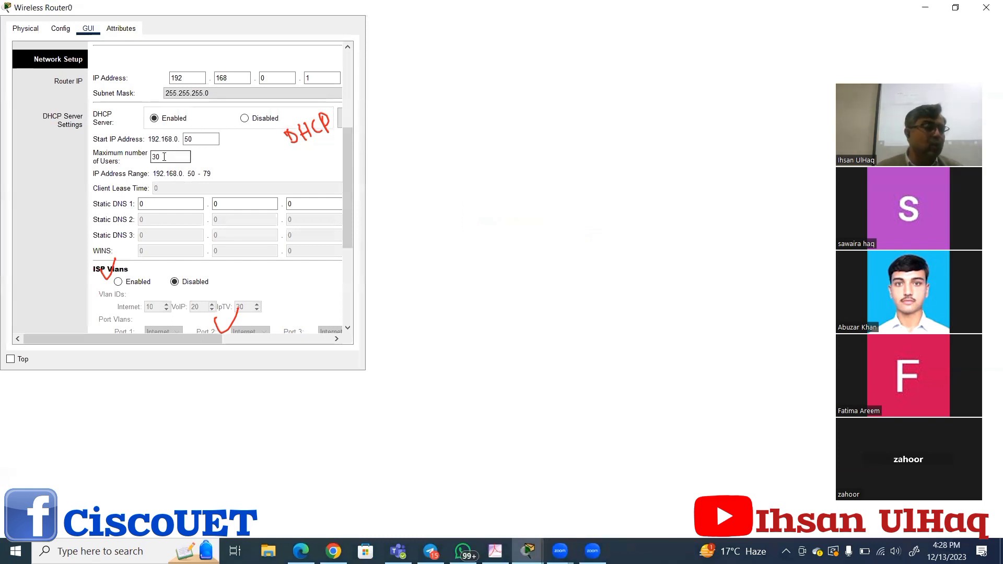
pyautogui.doubleClick(163, 157)
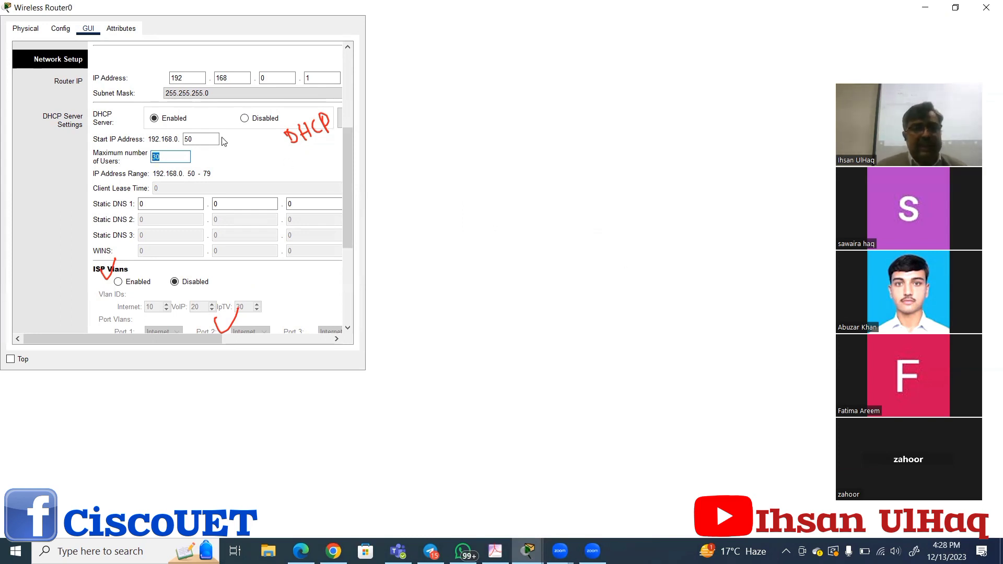
pyautogui.click(194, 65)
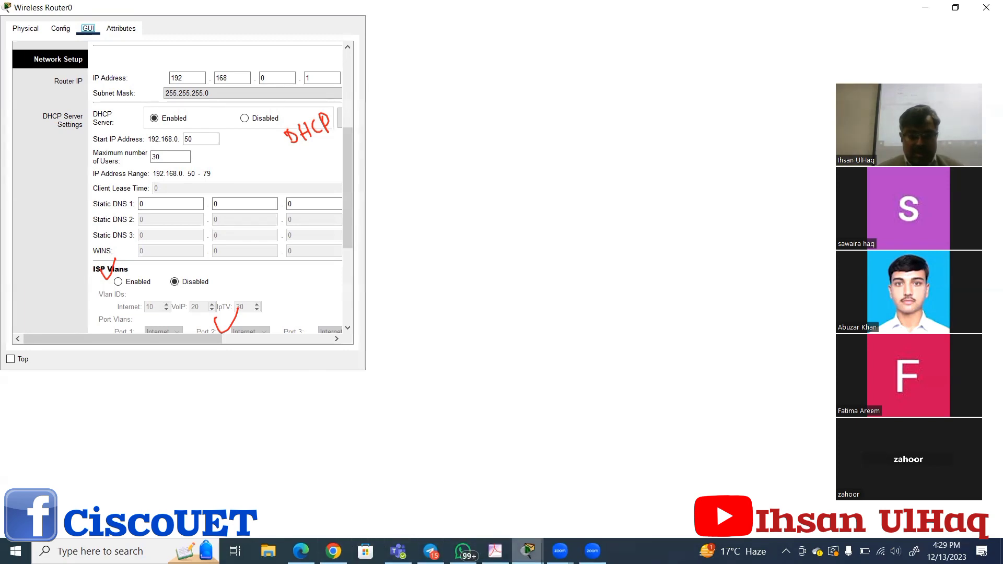
# Switch to WhatsApp, open the 2.1.1.5 Packet Tracer lab PDF, look up the Cisco.com server's IP address in the addressing table, and minimize both windows.
pyautogui.click(463, 551)
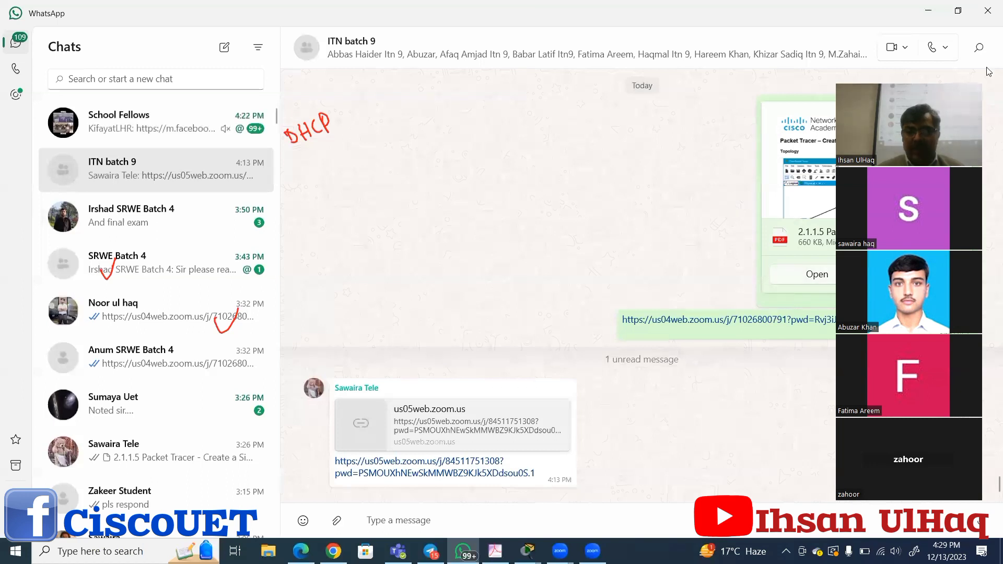
pyautogui.click(847, 84)
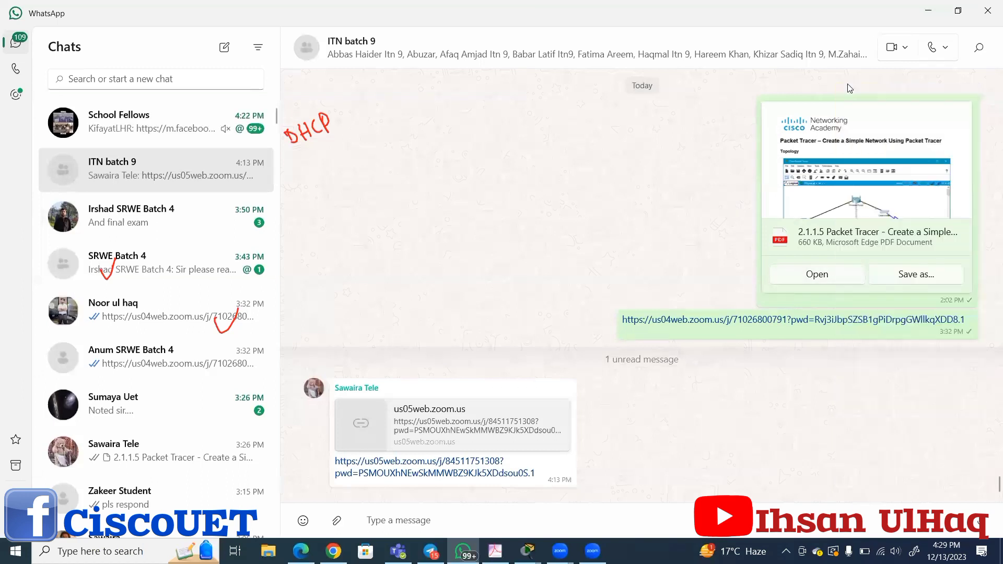
pyautogui.click(816, 275)
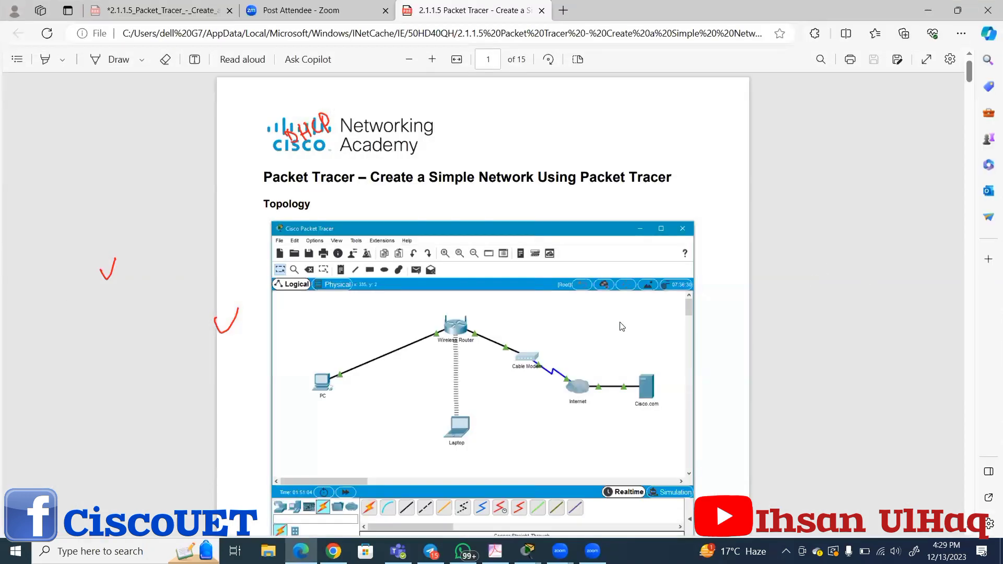
pyautogui.scroll(-8, 621, 324)
pyautogui.scroll(-2, 621, 324)
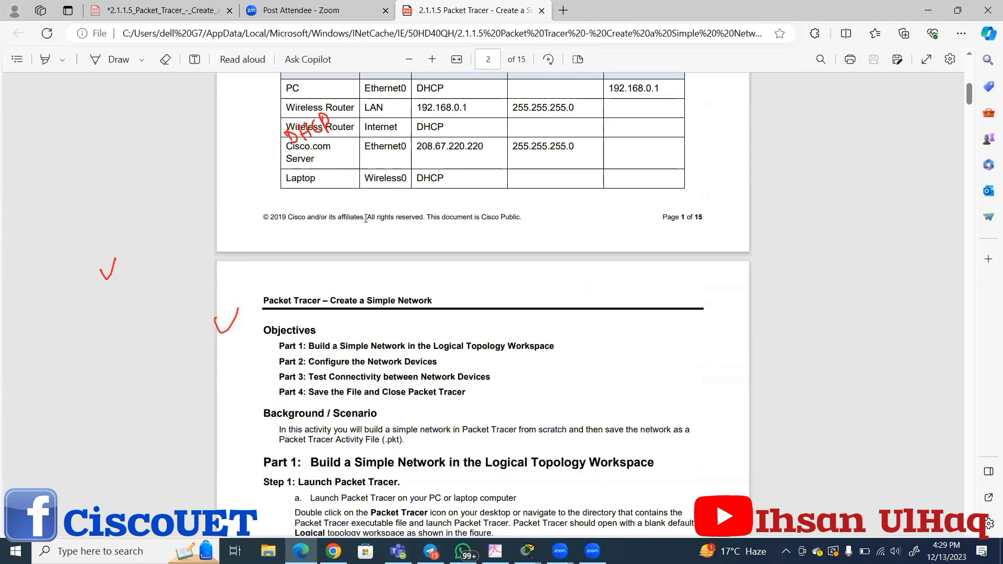
pyautogui.scroll(2, 366, 219)
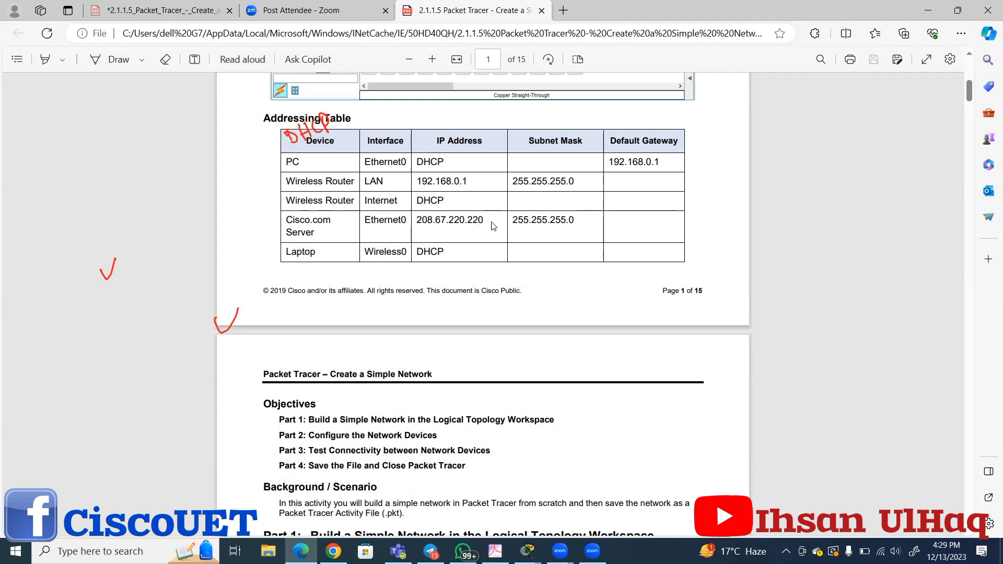
pyautogui.moveTo(480, 219); pyautogui.dragTo(413, 217)
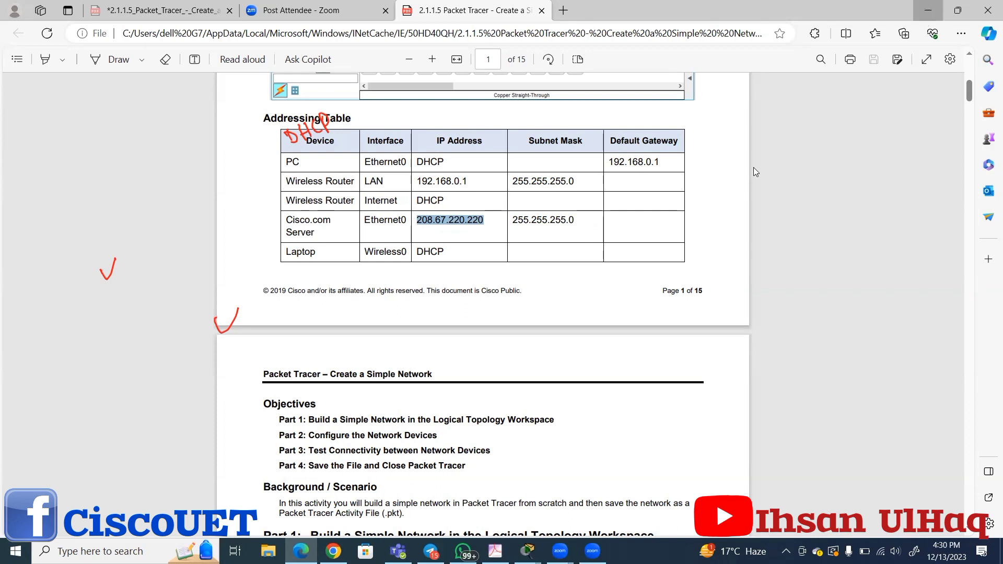
pyautogui.click(927, 15)
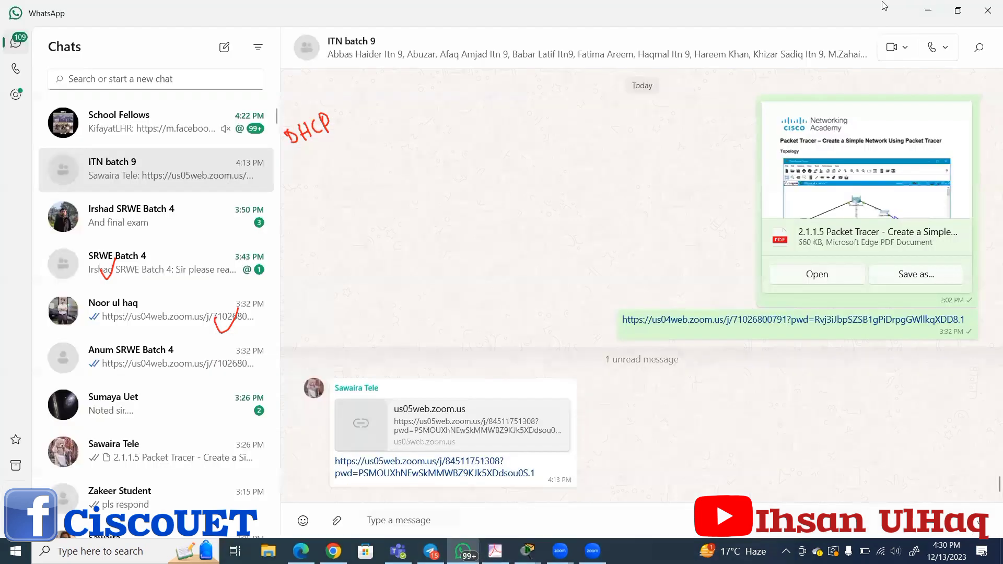
pyautogui.click(928, 11)
# Set Static DNS 1 in the wireless router's DHCP server settings to 208.67.220.220.
pyautogui.click(153, 205)
pyautogui.click(329, 80)
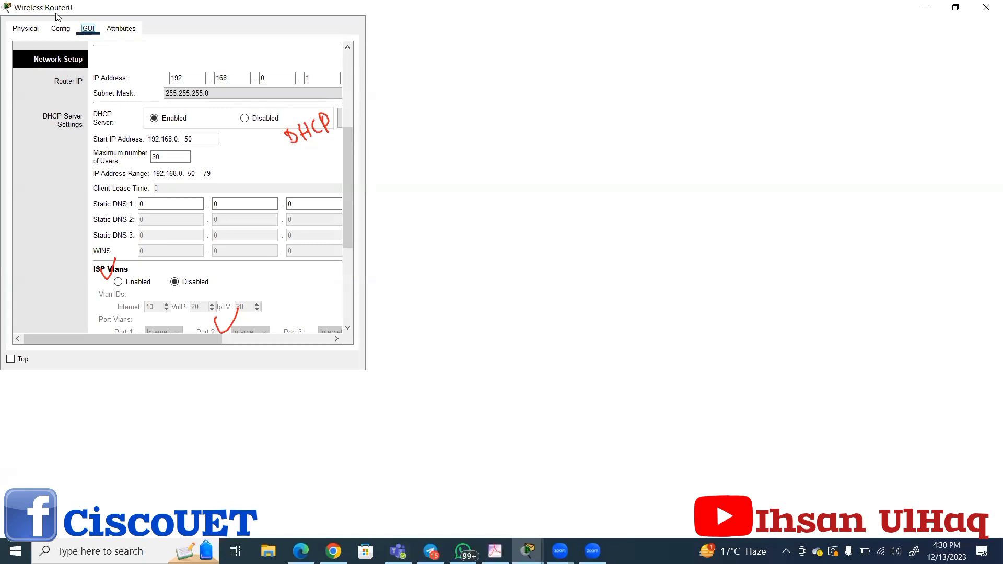
pyautogui.click(59, 29)
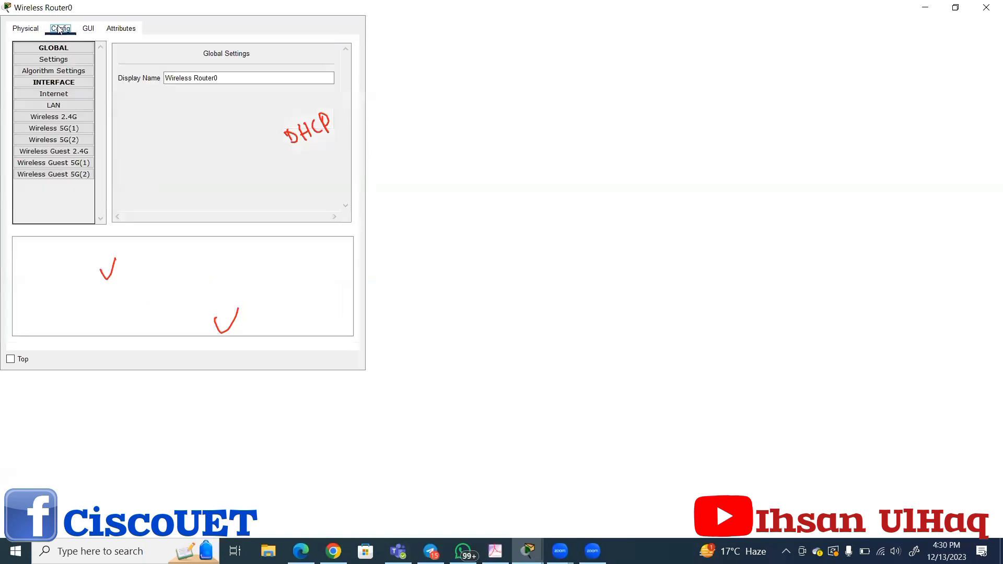
pyautogui.click(89, 29)
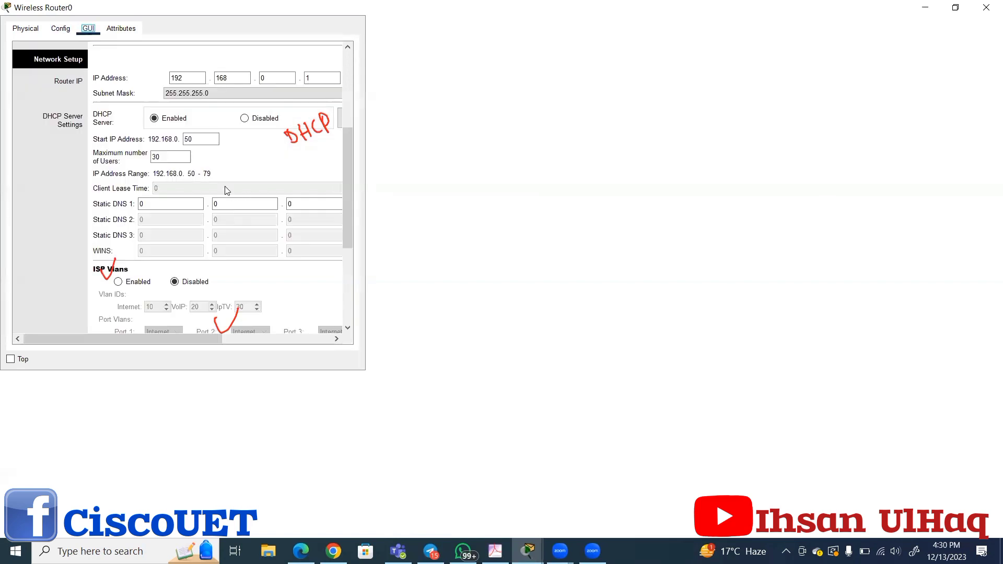
pyautogui.click(157, 204)
pyautogui.write('208')
pyautogui.press('Tab')
pyautogui.write('67')
pyautogui.press('Tab')
pyautogui.write('220')
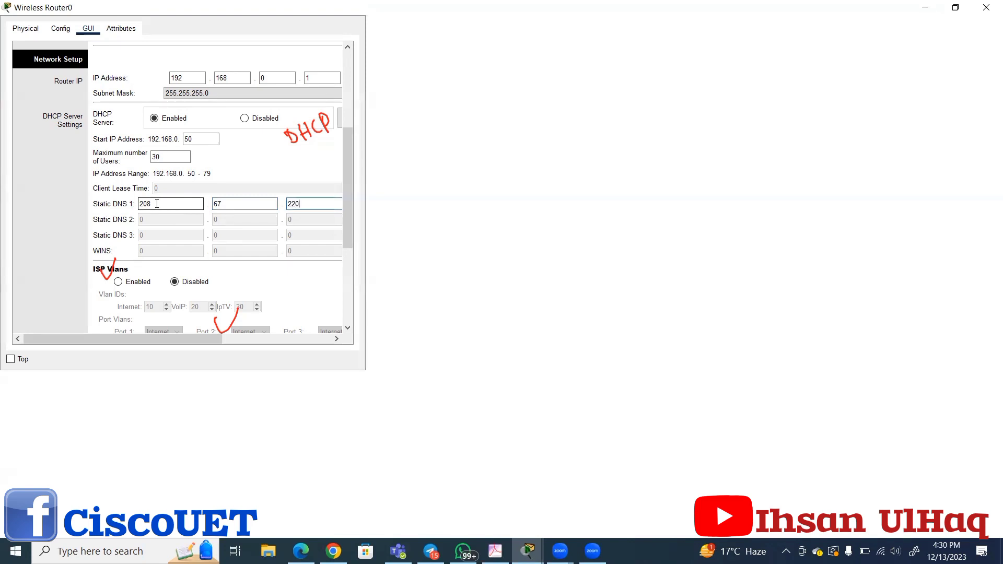
pyautogui.press('Tab')
pyautogui.write('220')
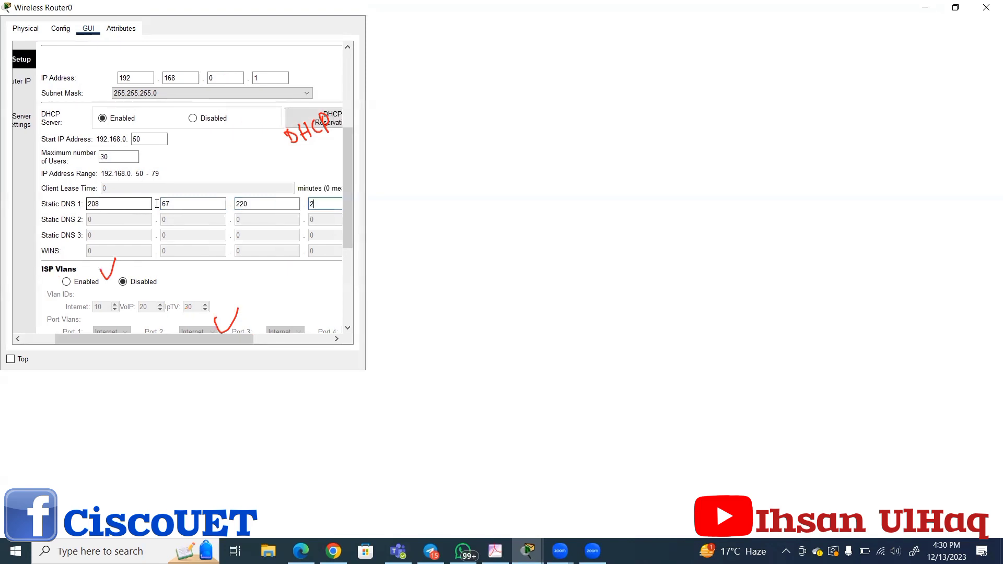
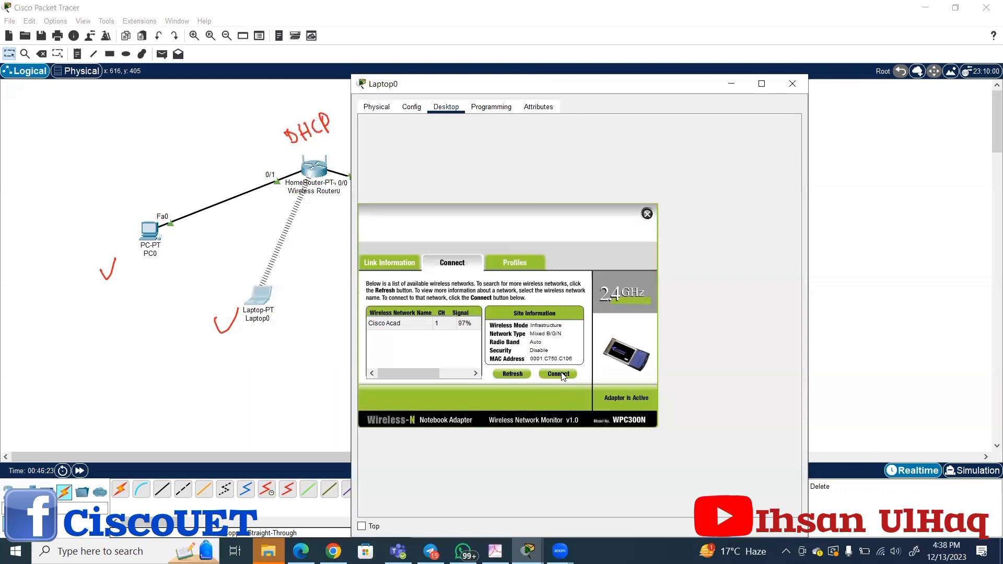
# Connect the laptop to the Cisco Acad wireless network, check its gateway and DNS settings, and close the wireless monitor.
pyautogui.click(560, 375)
pyautogui.click(416, 107)
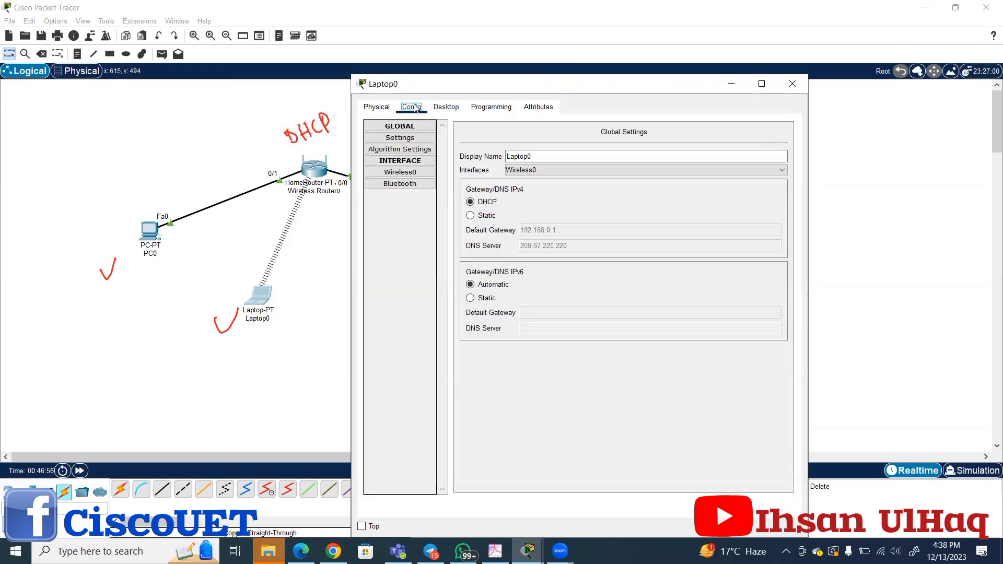
pyautogui.click(453, 108)
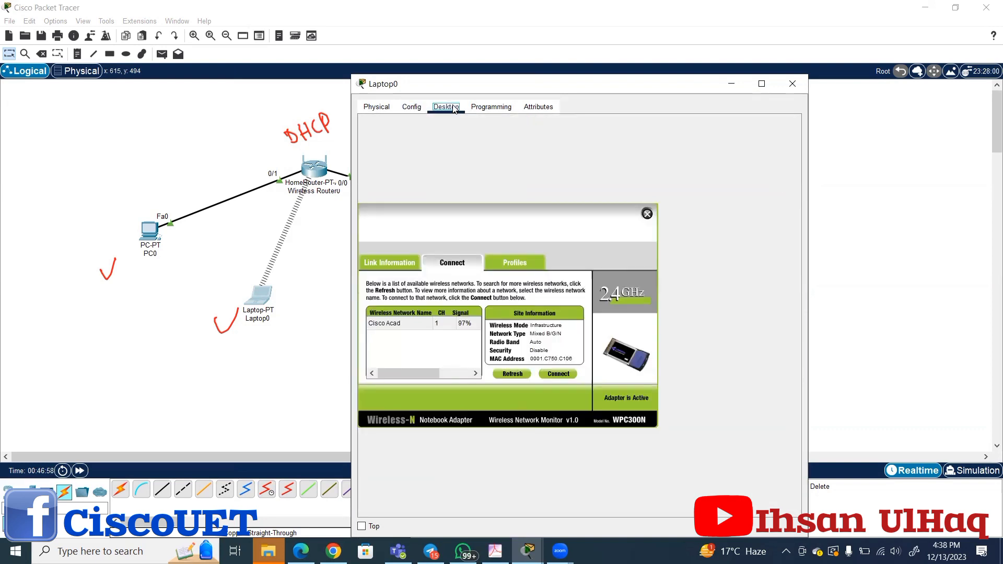
pyautogui.click(646, 213)
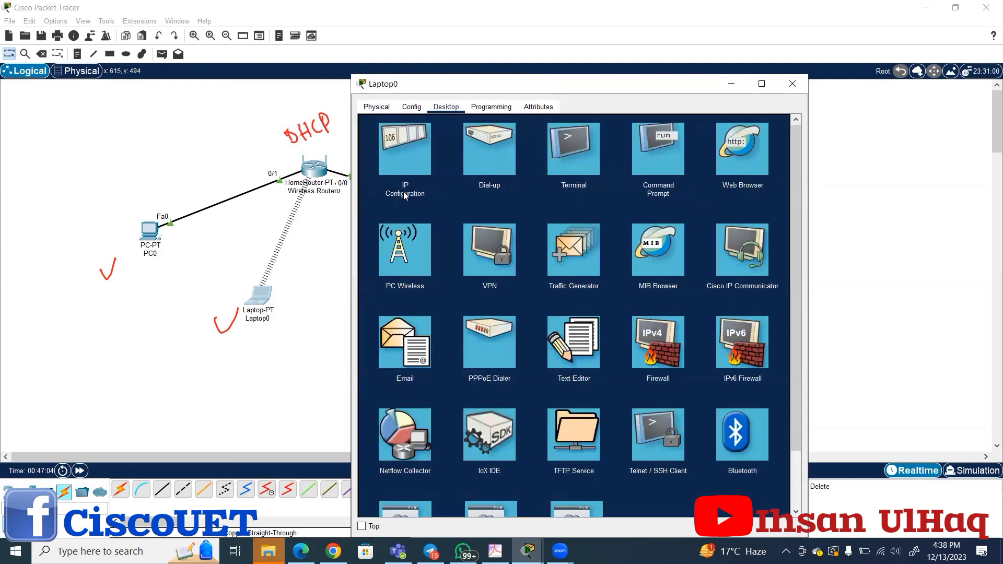
# Renew the laptop's IP configuration by switching it to Static and back to DHCP twice, and close the IP configuration.
pyautogui.click(396, 132)
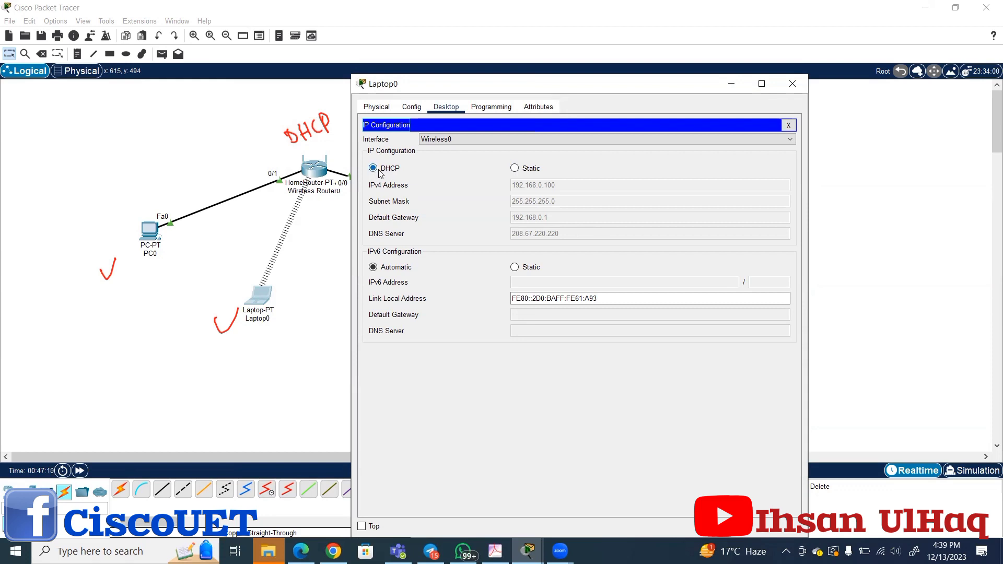
pyautogui.click(514, 168)
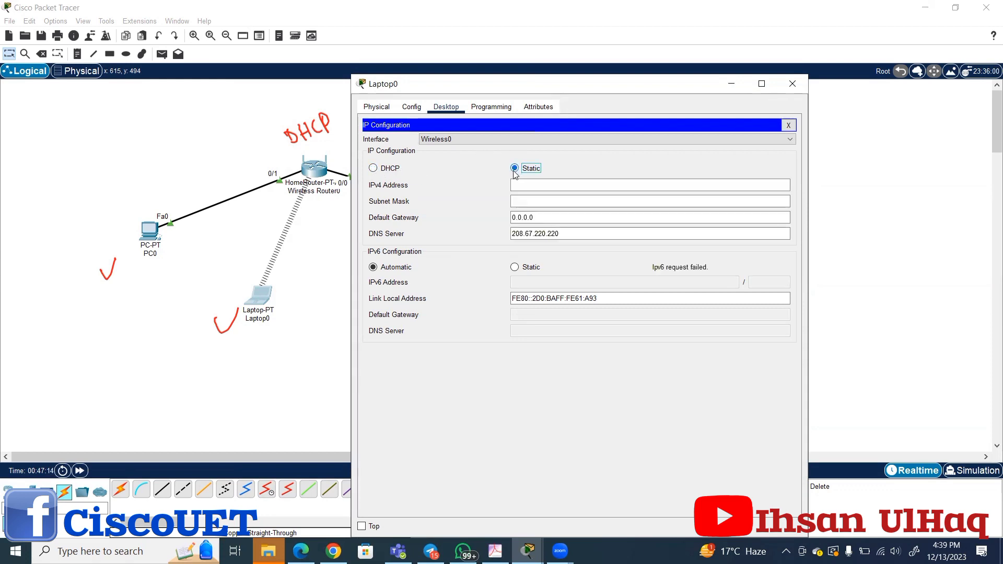
pyautogui.click(389, 171)
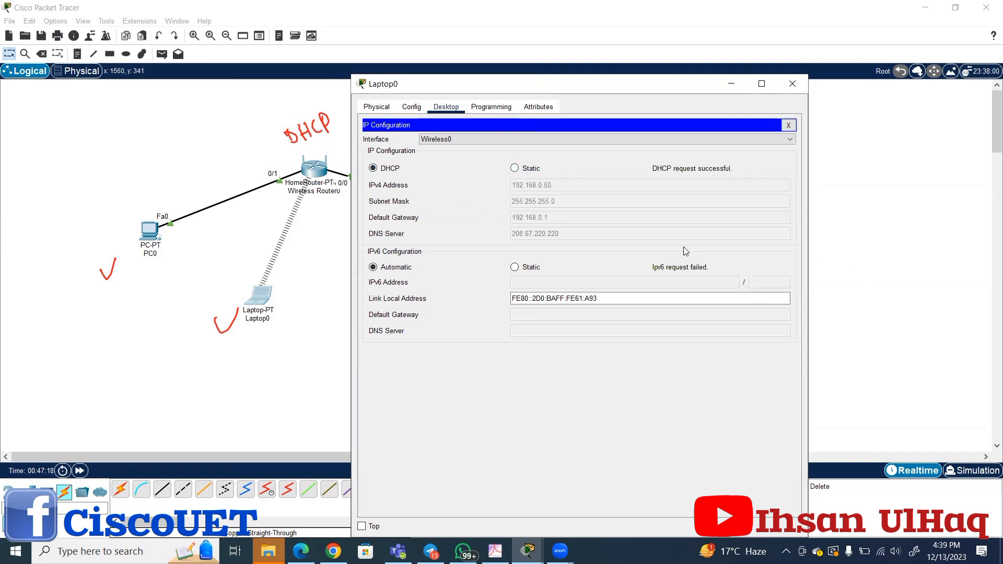
pyautogui.click(515, 169)
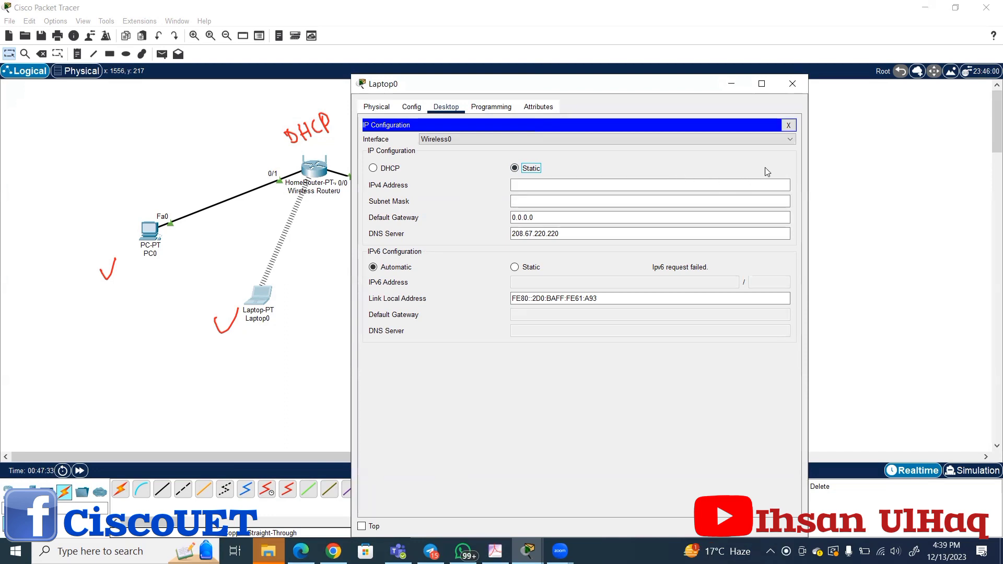
pyautogui.click(385, 171)
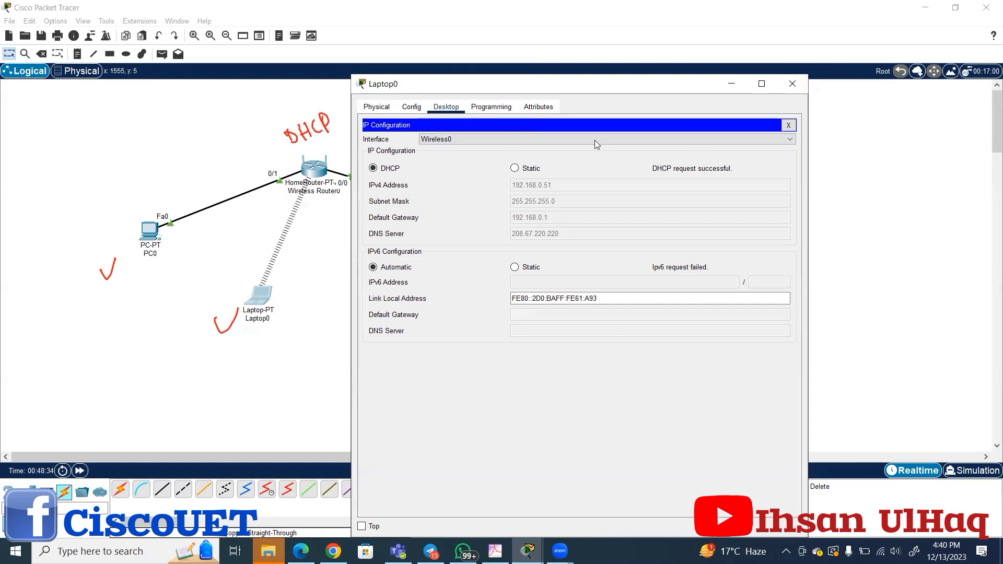
pyautogui.click(789, 125)
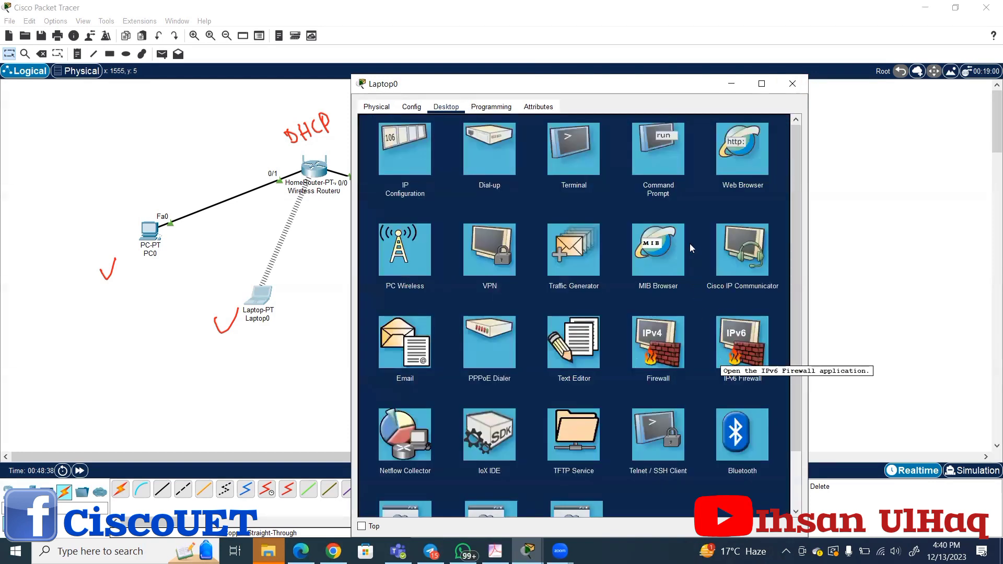
# Run ipconfig /all twice in the laptop's Command Prompt and page each output to its end.
pyautogui.click(668, 150)
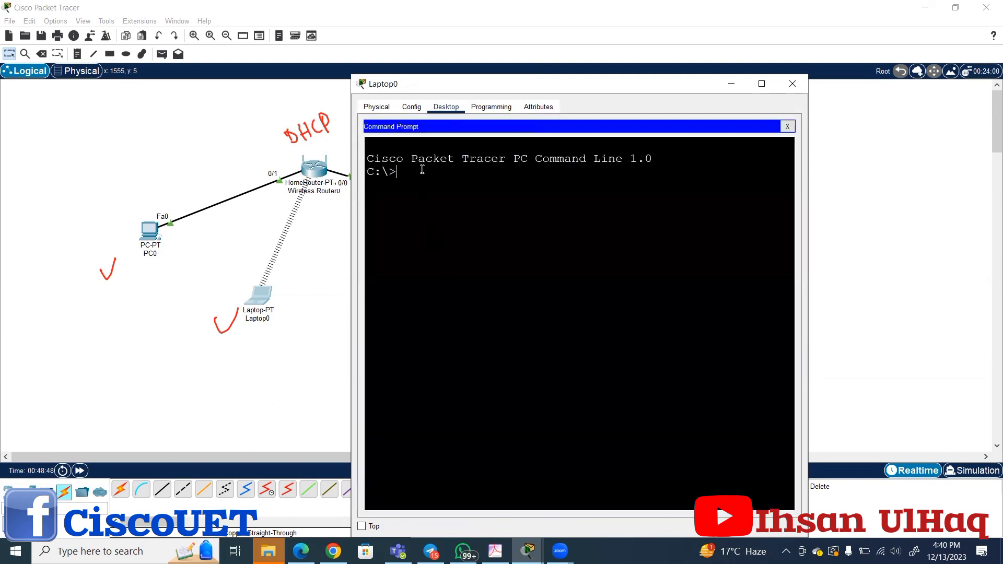
pyautogui.write('ipconfig /all')
pyautogui.press('Return')
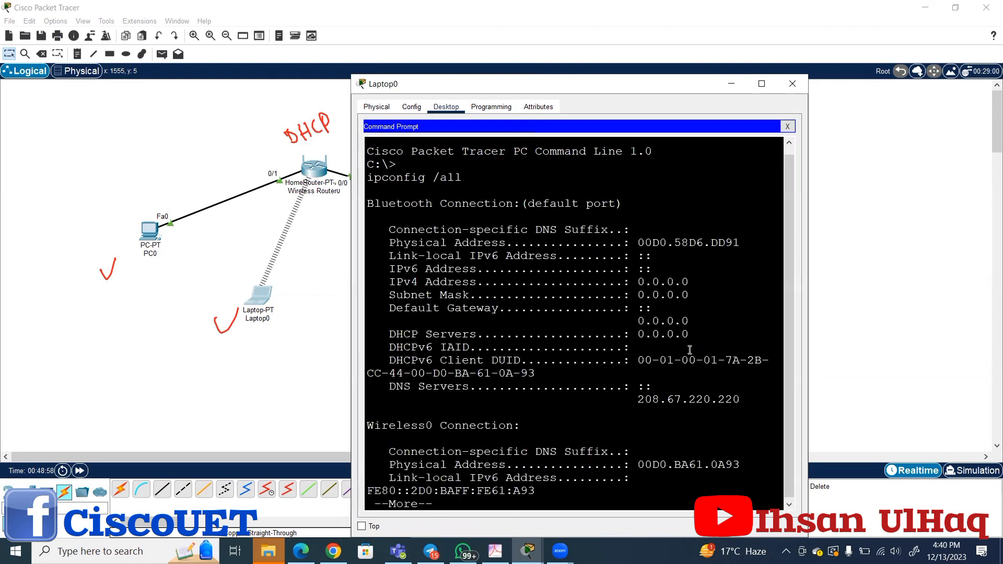
pyautogui.scroll(-1, 675, 345)
pyautogui.press('space')
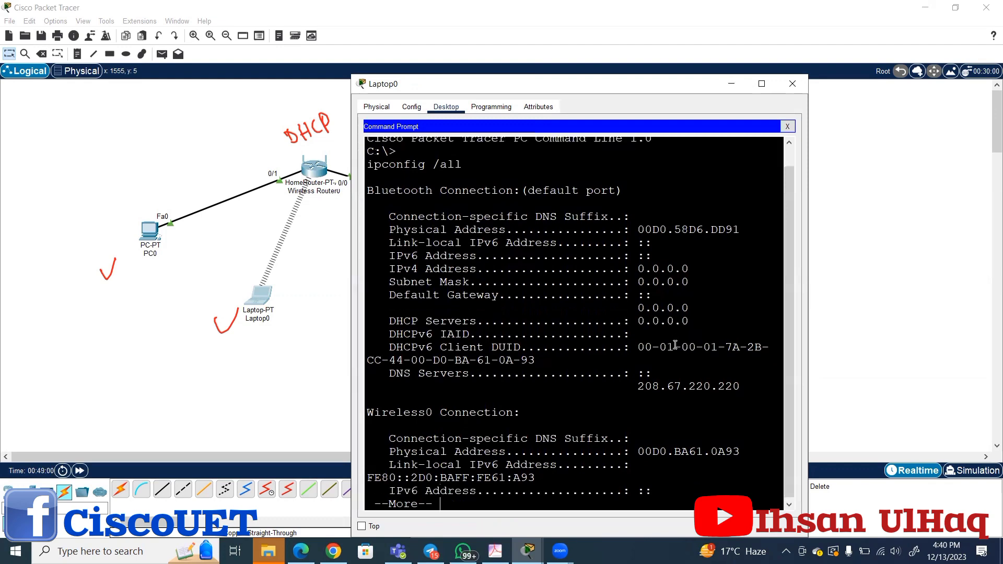
pyautogui.press('Up')
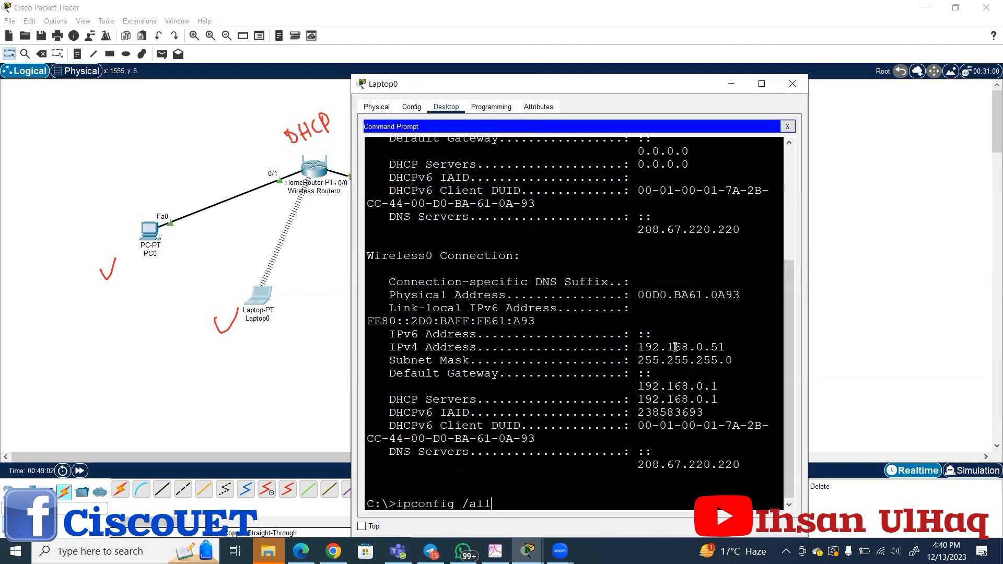
pyautogui.press('Return')
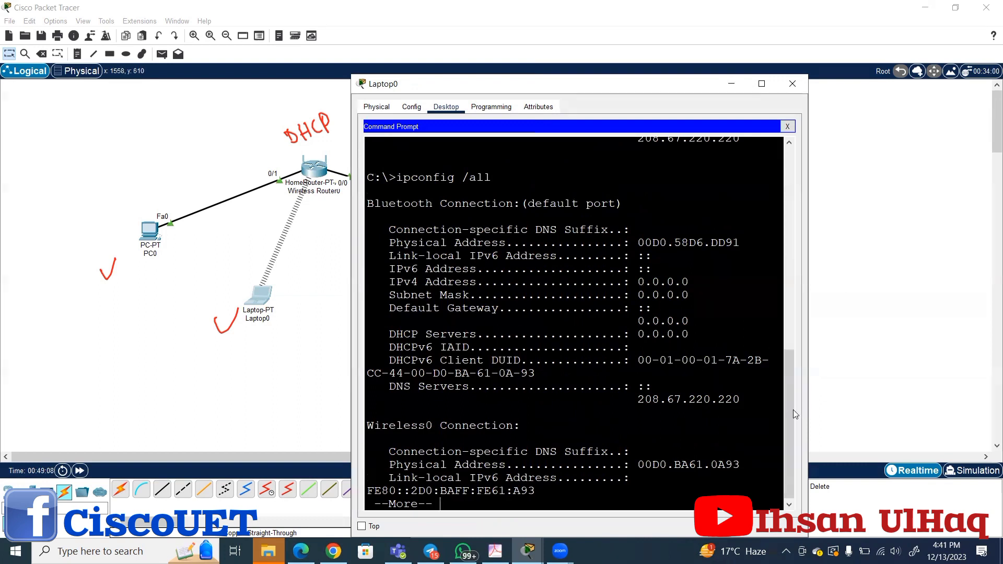
pyautogui.moveTo(789, 410); pyautogui.dragTo(787, 441)
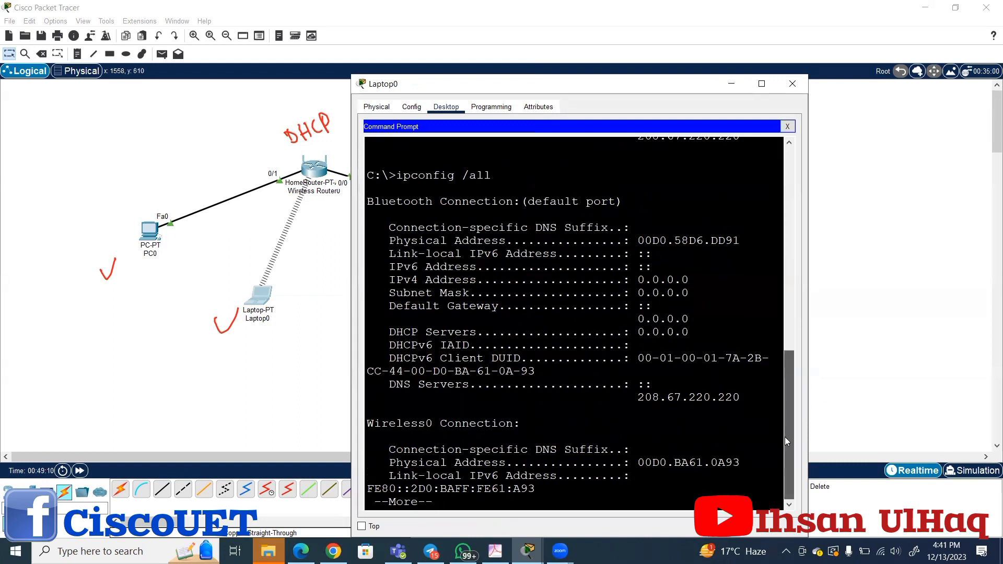
pyautogui.press('space')
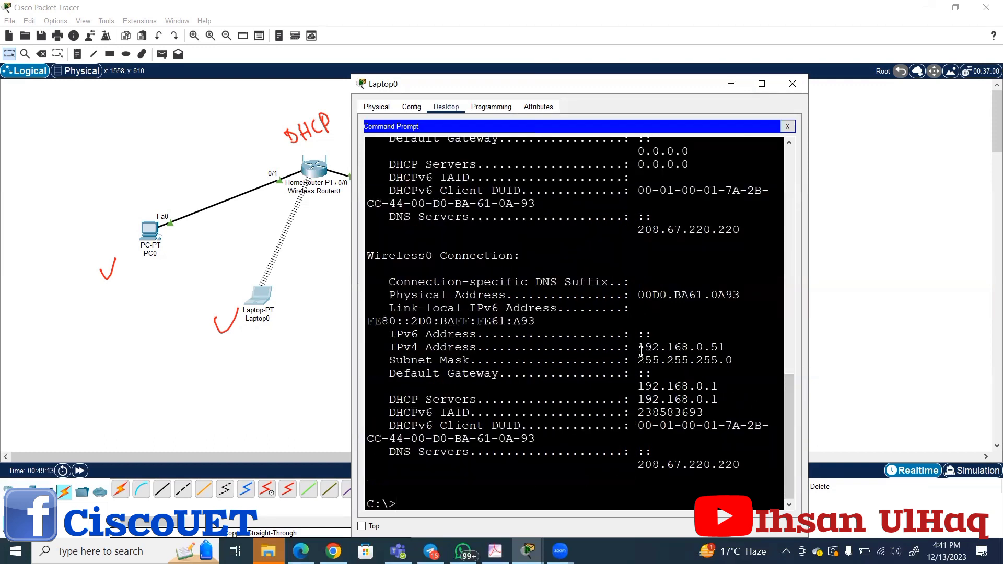
# Highlight the Wireless0 connection's IPv4 address and subnet mask, default gateway, DHCP server and DNS server in the output.
pyautogui.moveTo(638, 346); pyautogui.dragTo(732, 360)
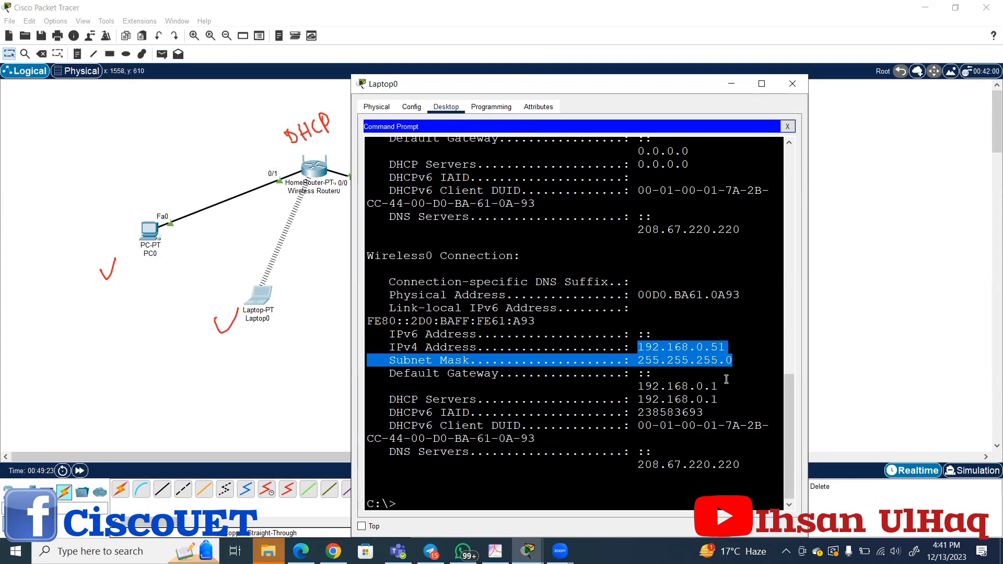
pyautogui.moveTo(644, 386); pyautogui.dragTo(724, 387)
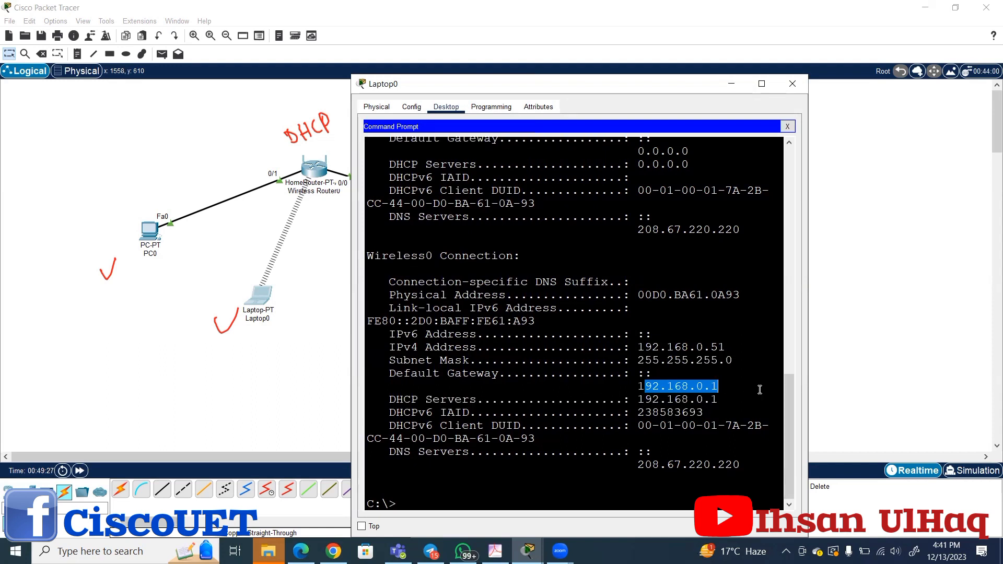
pyautogui.moveTo(630, 398); pyautogui.dragTo(723, 400)
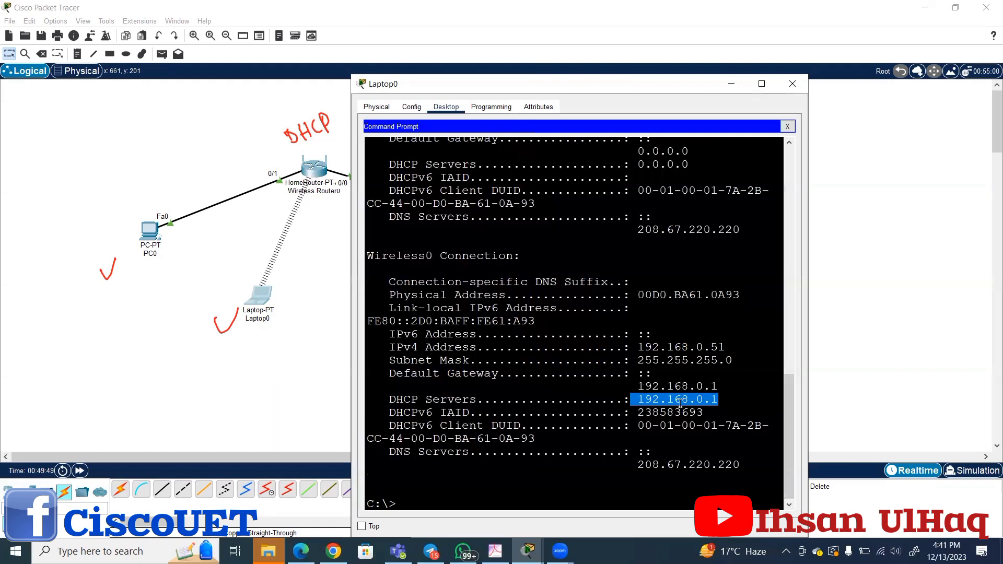
pyautogui.moveTo(638, 464); pyautogui.dragTo(742, 464)
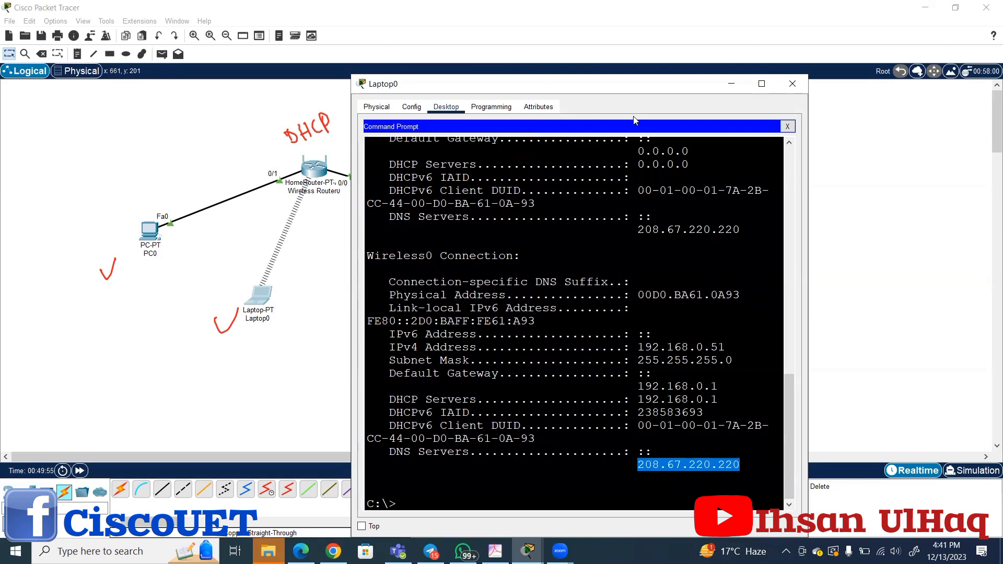
# Move the laptop's window aside to reveal the network topology, and close the window.
pyautogui.moveTo(546, 84); pyautogui.dragTo(670, 335)
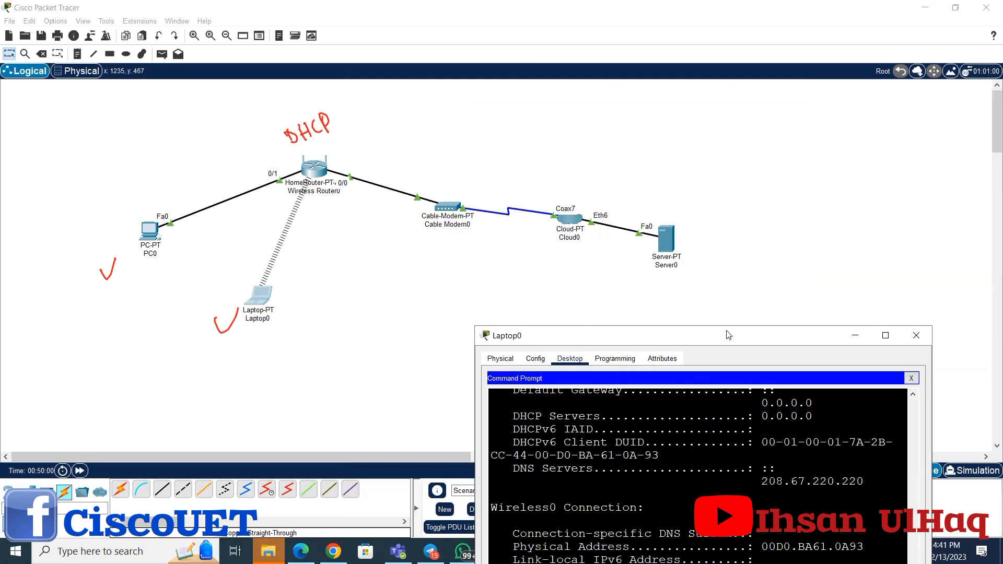
pyautogui.moveTo(730, 341); pyautogui.dragTo(645, 68)
pyautogui.click(833, 63)
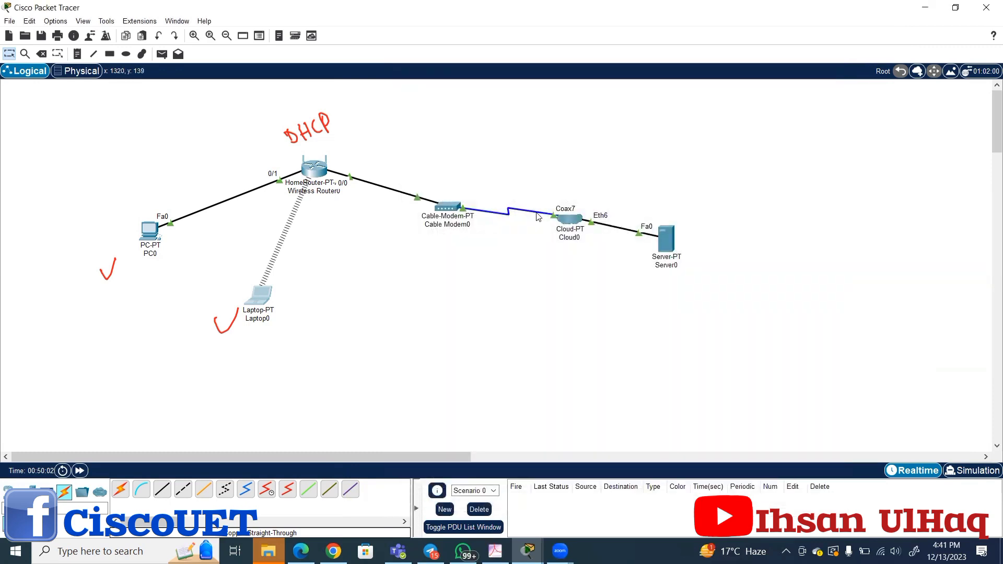
# Set PC0's FastEthernet0 IP configuration to DHCP and close the PC's window.
pyautogui.click(148, 234)
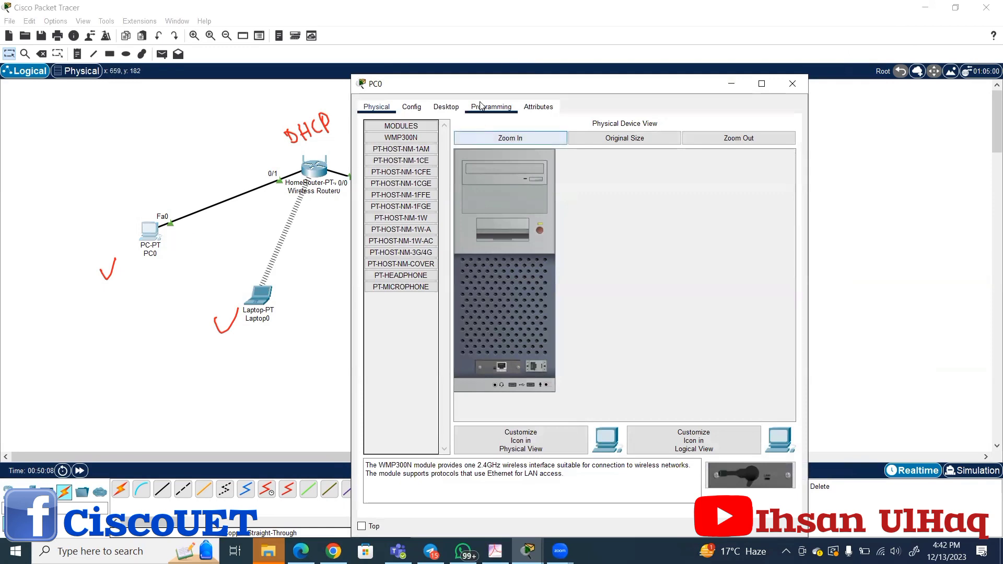
pyautogui.click(449, 107)
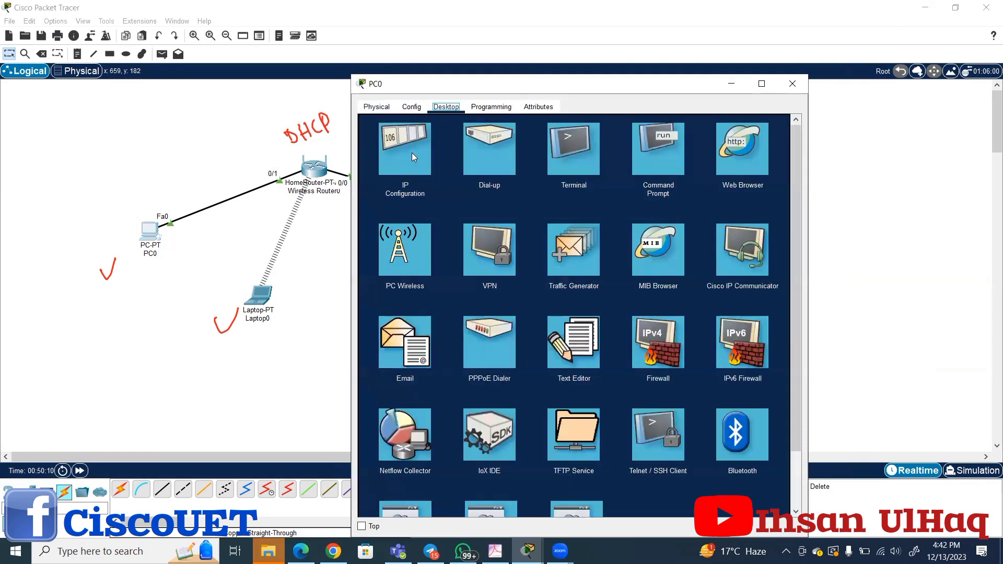
pyautogui.click(406, 151)
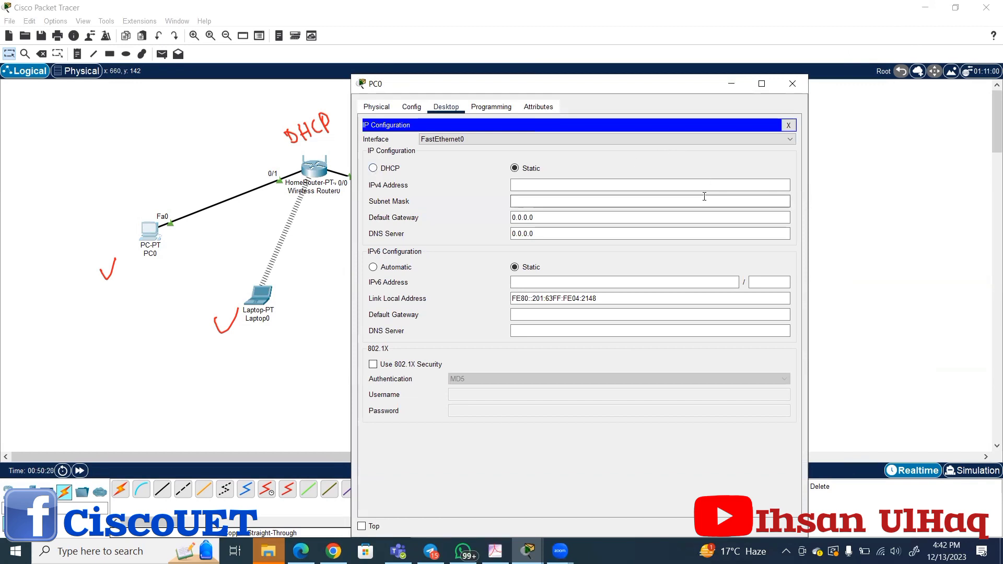
pyautogui.click(380, 166)
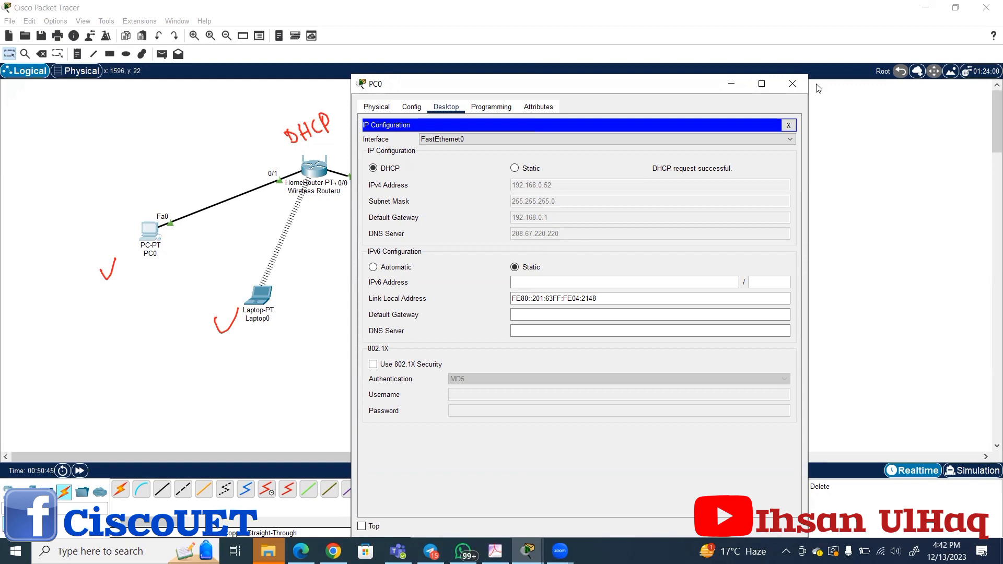
pyautogui.click(793, 84)
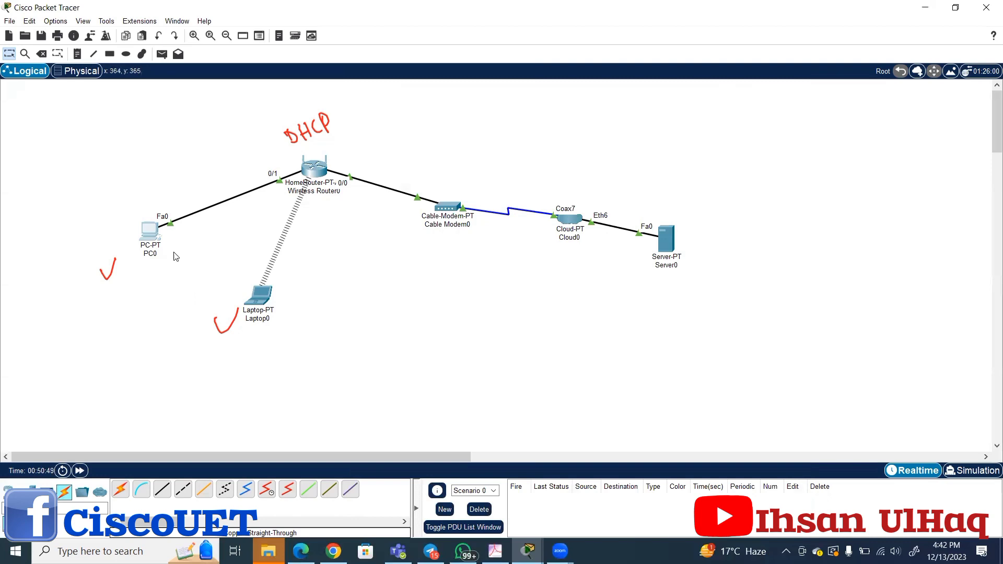
# Run ipconfig /all in PC0's Command Prompt.
pyautogui.click(145, 229)
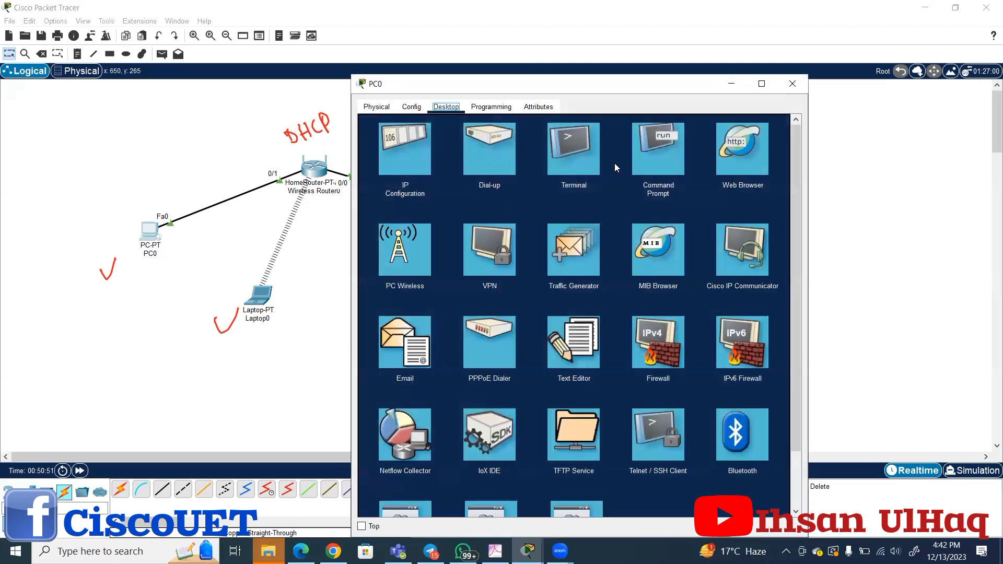
pyautogui.click(655, 152)
pyautogui.write('ipconfig /all')
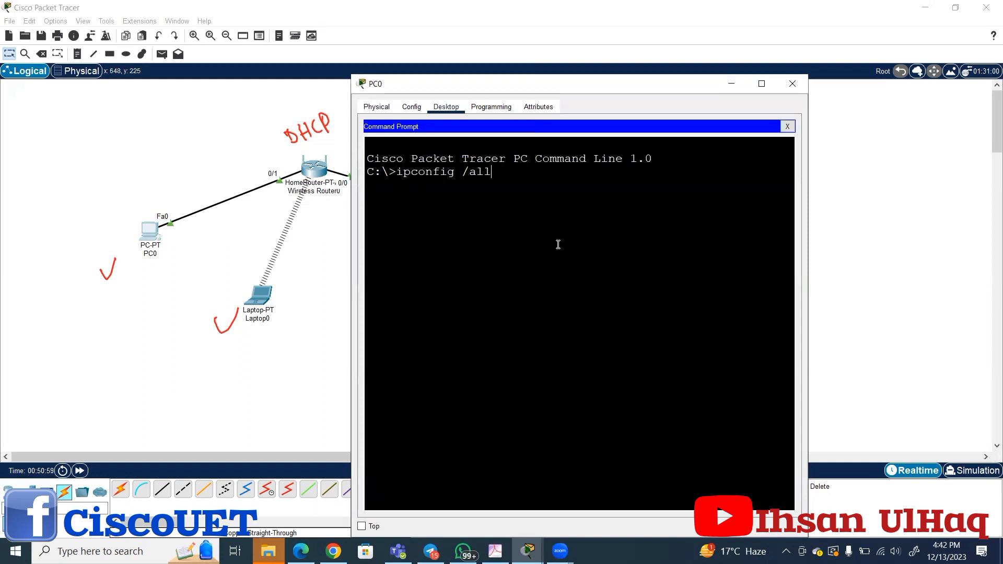
pyautogui.press('Return')
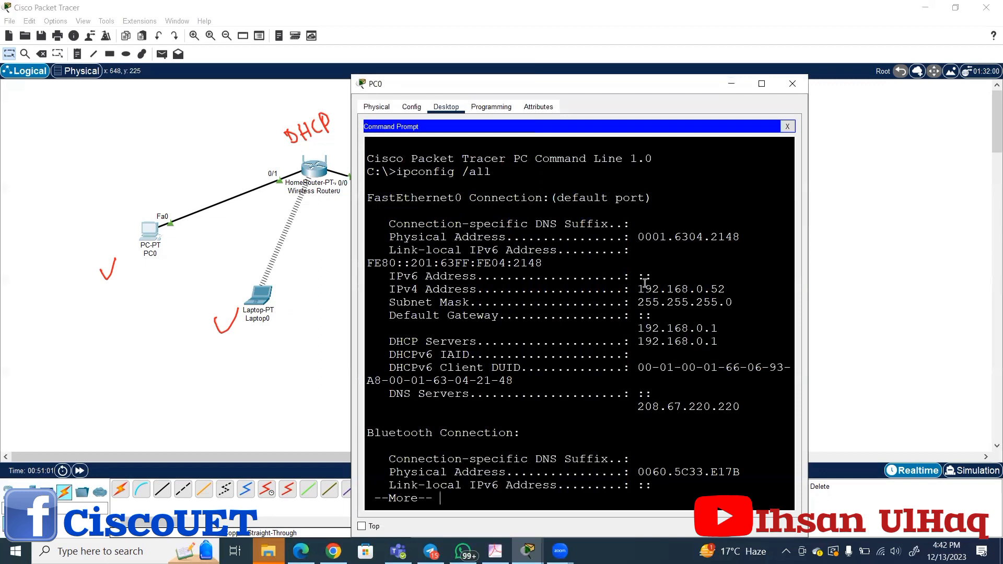
# Highlight PC0's IPv4 address, subnet mask, default gateway, DHCP server and DNS server in the output, and close the PC's window.
pyautogui.moveTo(639, 287); pyautogui.dragTo(730, 284)
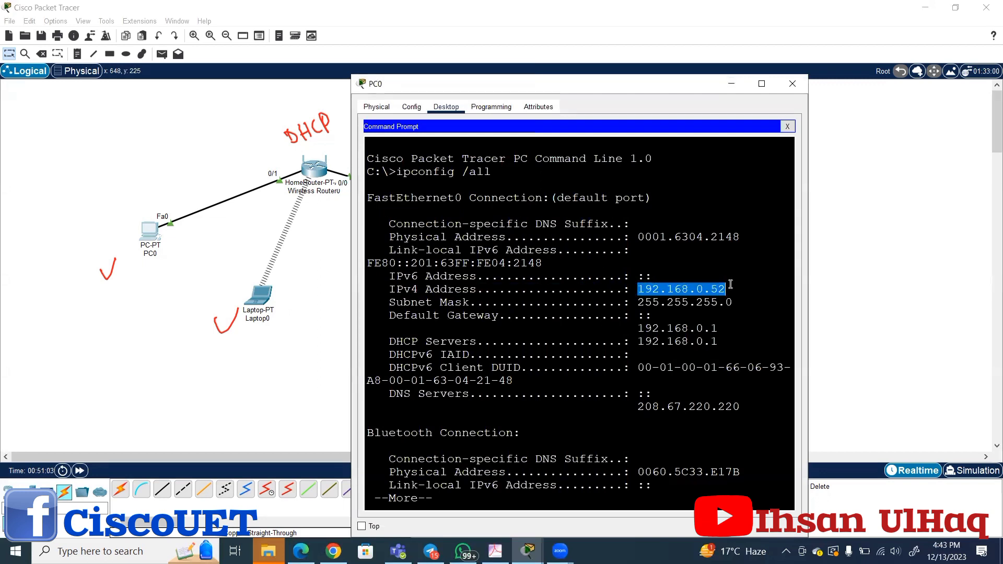
pyautogui.moveTo(638, 302); pyautogui.dragTo(743, 303)
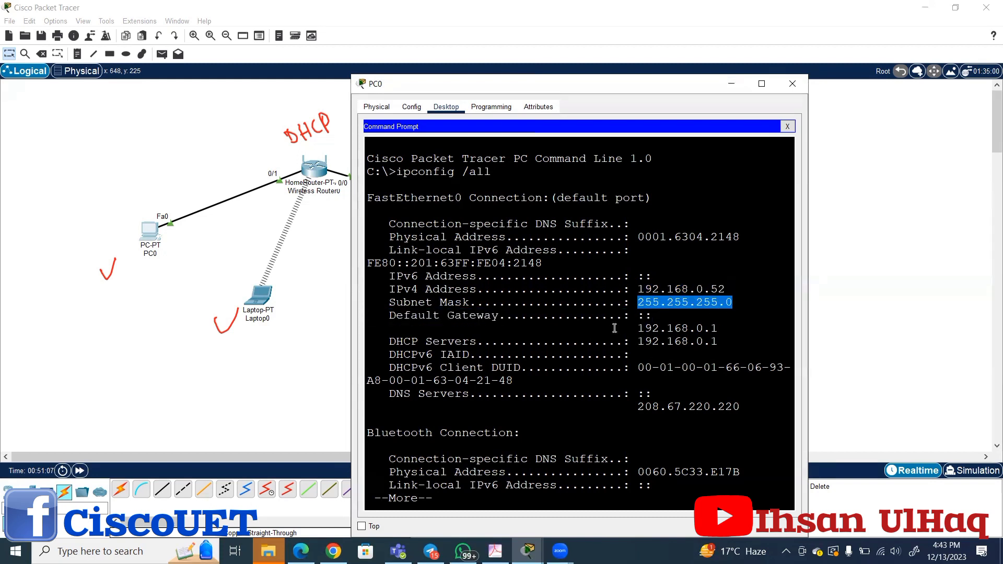
pyautogui.moveTo(636, 328); pyautogui.dragTo(720, 329)
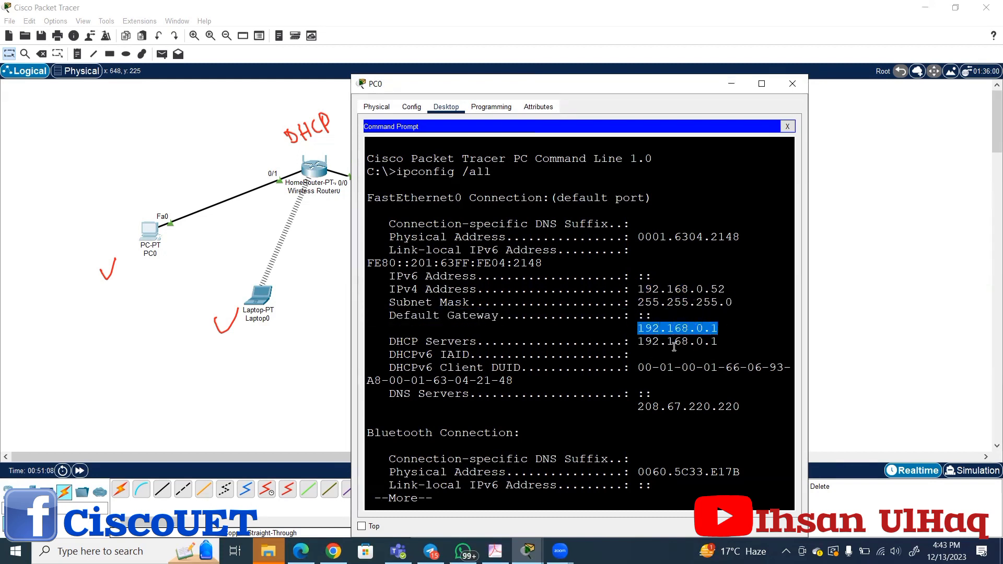
pyautogui.moveTo(636, 343); pyautogui.dragTo(727, 346)
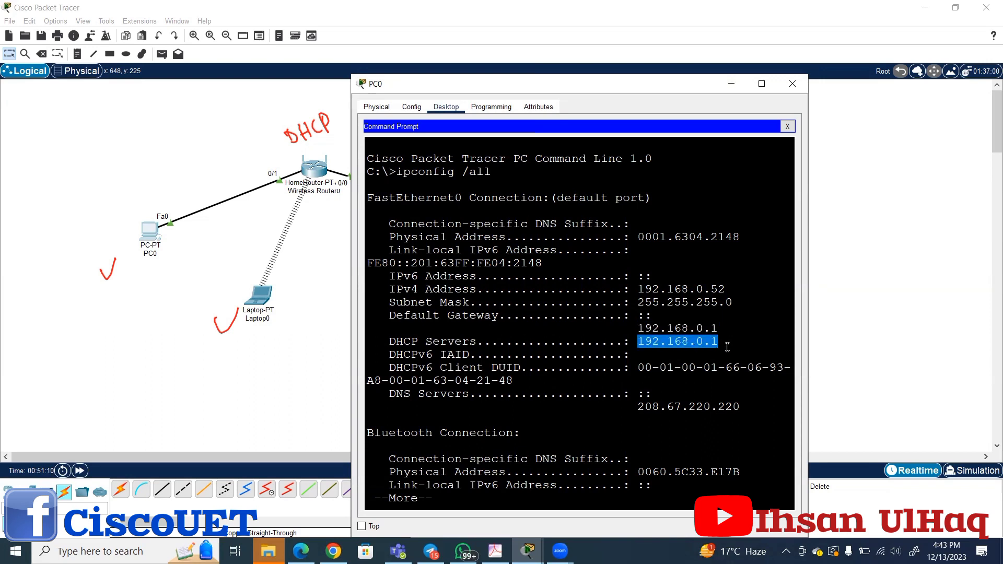
pyautogui.moveTo(638, 408); pyautogui.dragTo(740, 407)
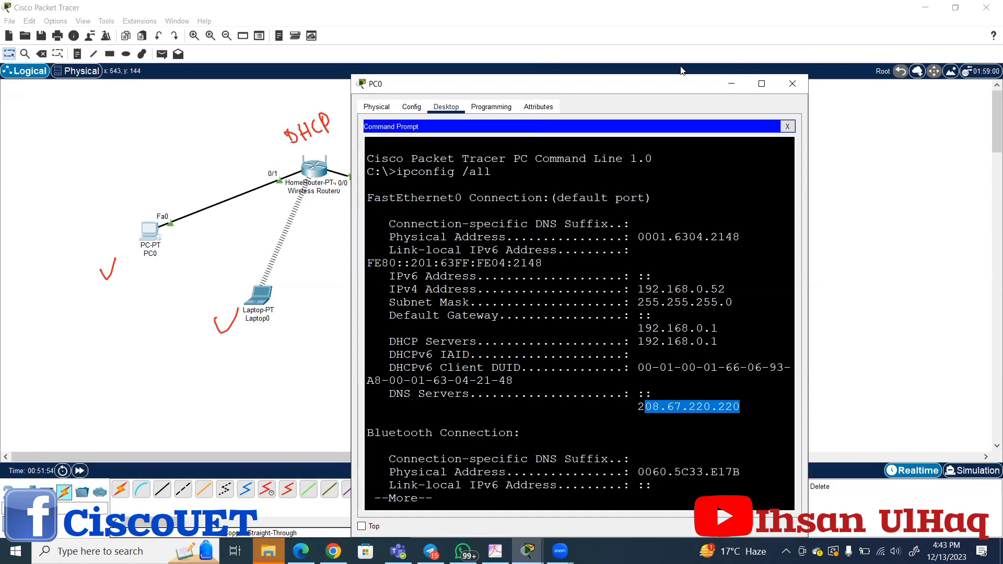
pyautogui.click(793, 84)
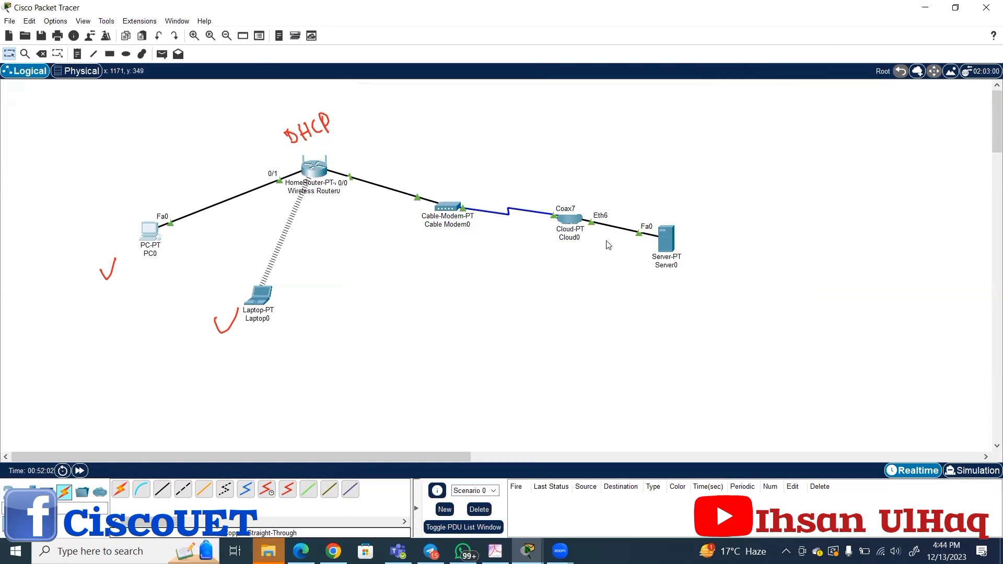
# Open Cloud0's physical device view and widen its window to examine all the installed ports and modules.
pyautogui.moveTo(570, 222)
pyautogui.click(570, 221)
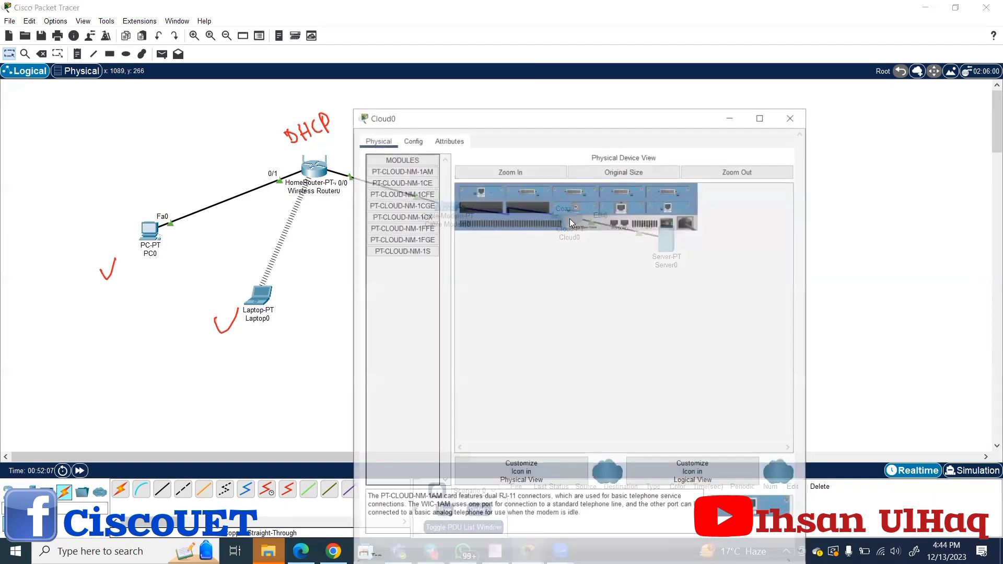
pyautogui.click(534, 139)
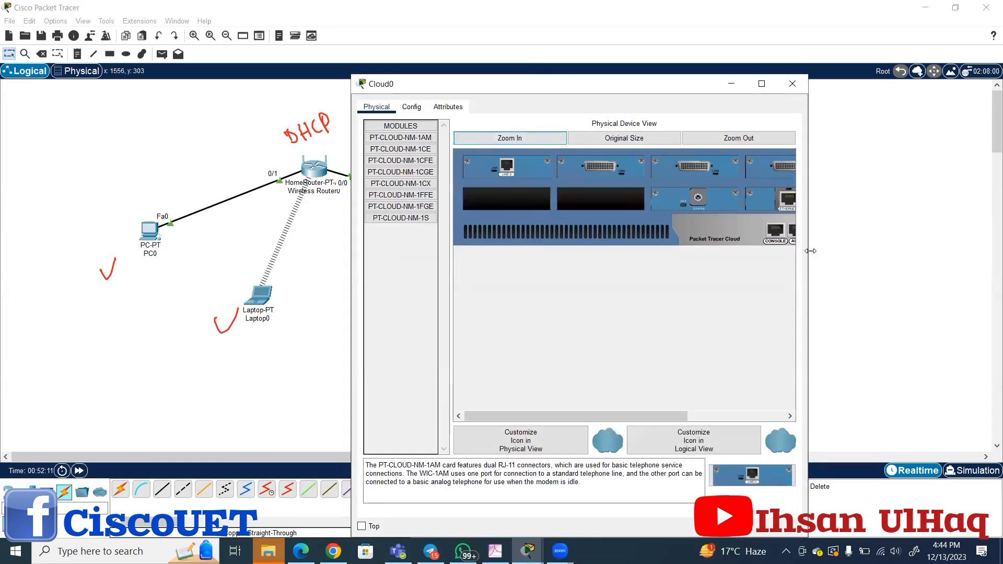
pyautogui.moveTo(810, 251); pyautogui.dragTo(1000, 251)
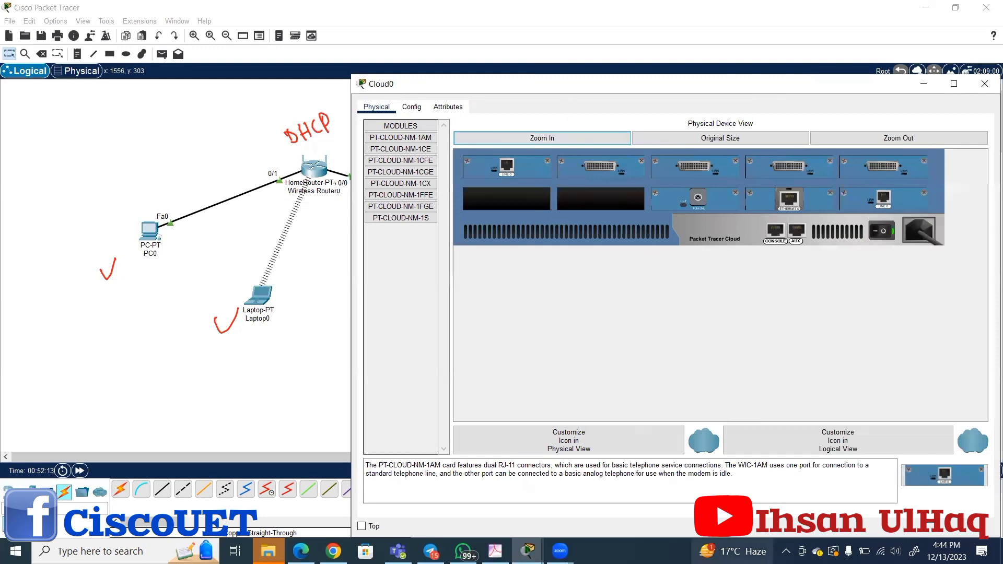
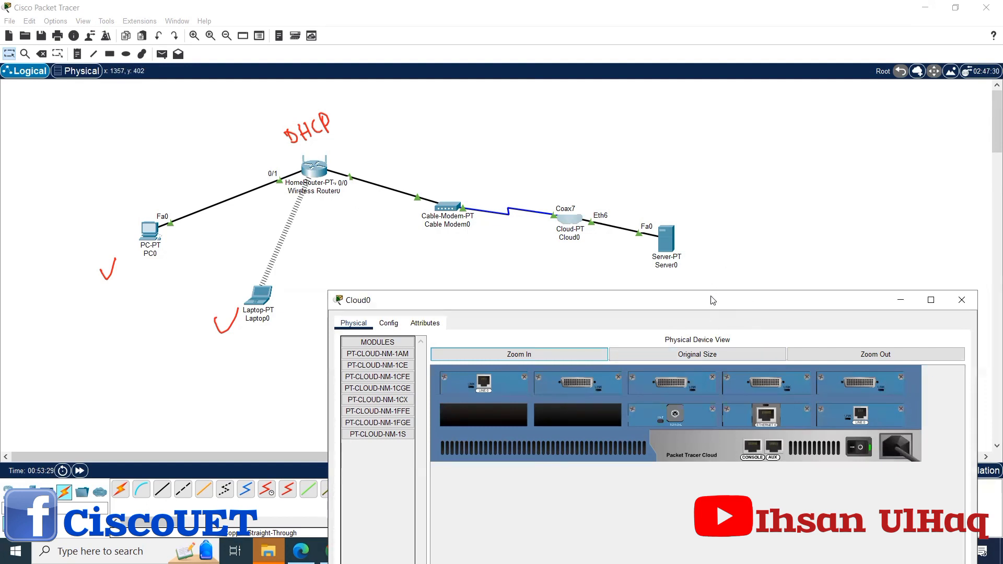
pyautogui.moveTo(713, 300); pyautogui.dragTo(716, 102)
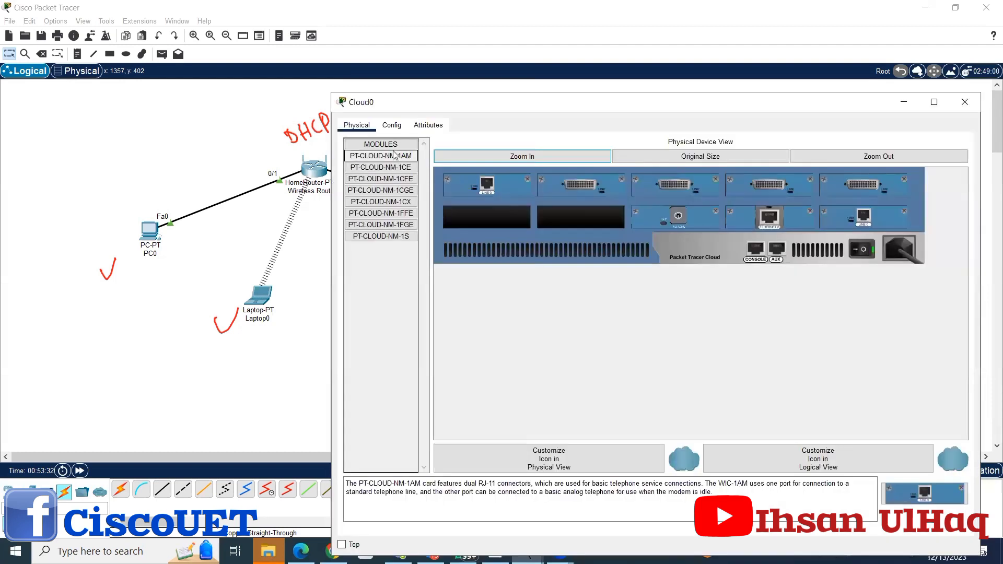
# Change the cloud's display name to Cisco_Cloud in its global settings.
pyautogui.click(393, 126)
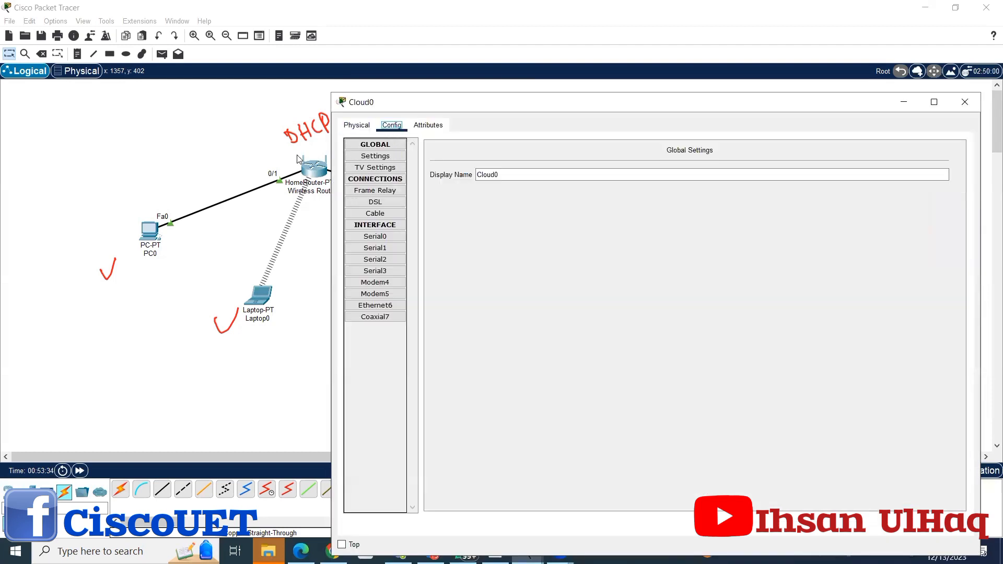
pyautogui.click(497, 174)
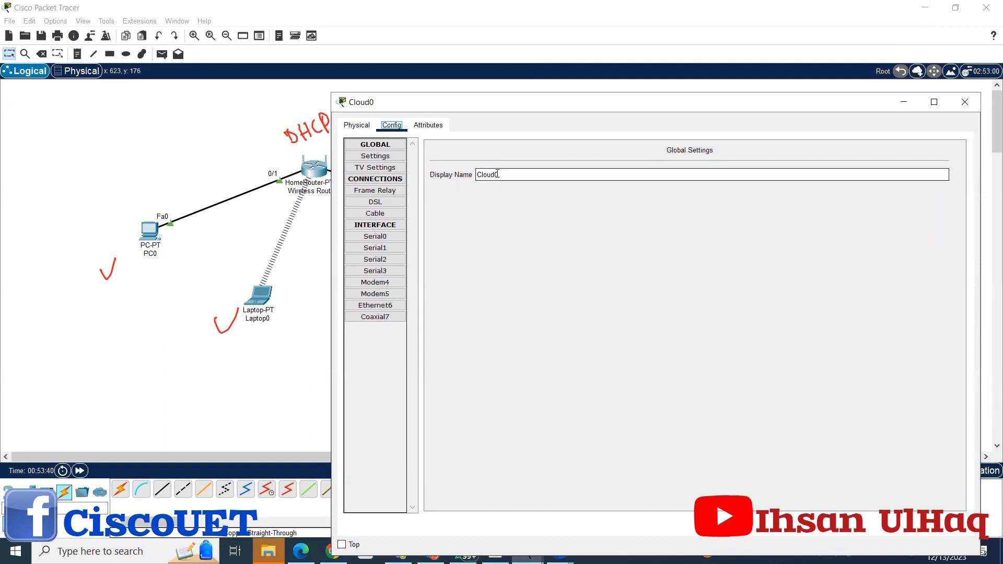
pyautogui.moveTo(502, 173); pyautogui.dragTo(472, 173)
pyautogui.write('Cisco')
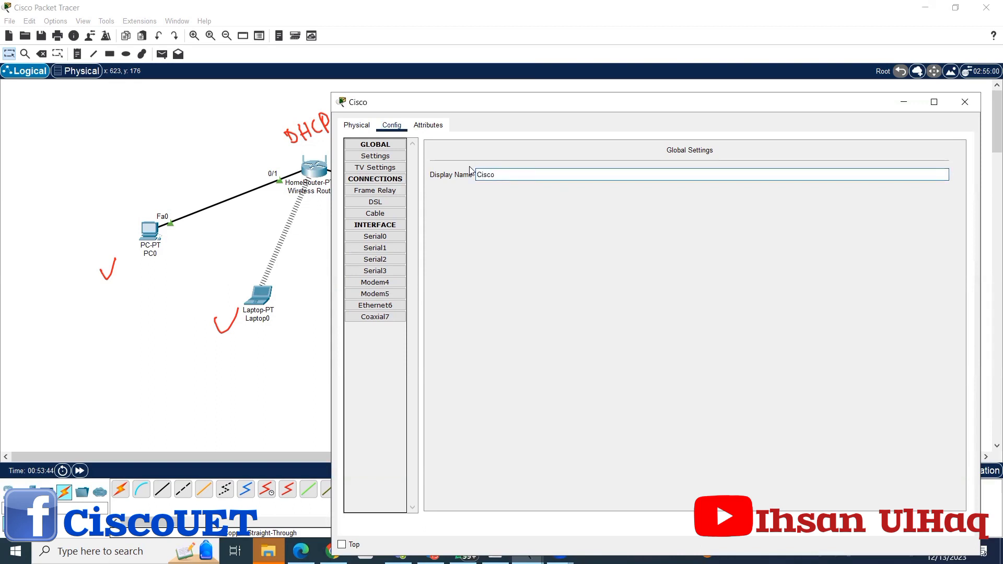
pyautogui.write('_Cloud')
# Examine the cloud's Frame Relay and Cable connection settings, moving its window aside to compare them with the links in the topology.
pyautogui.click(376, 191)
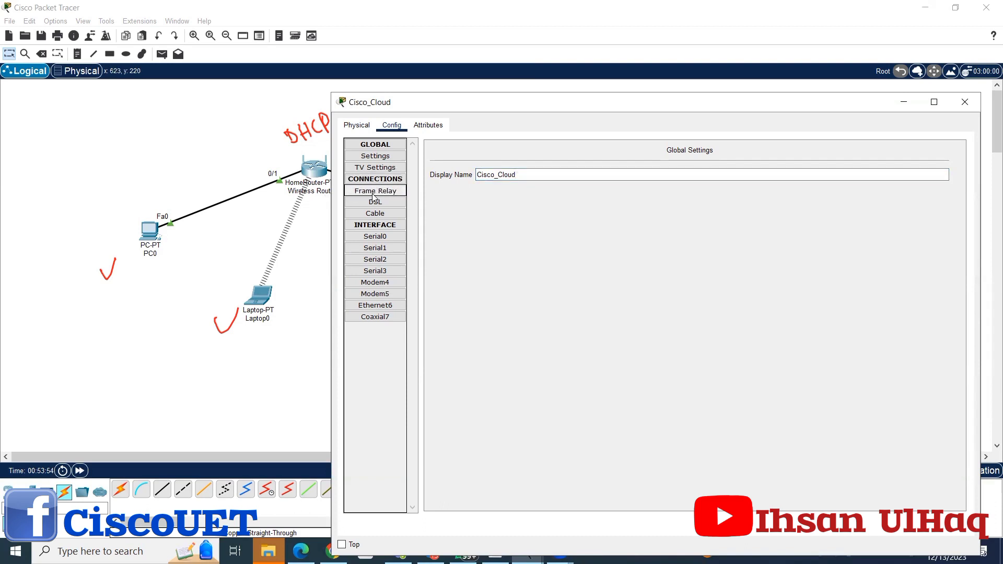
pyautogui.click(367, 179)
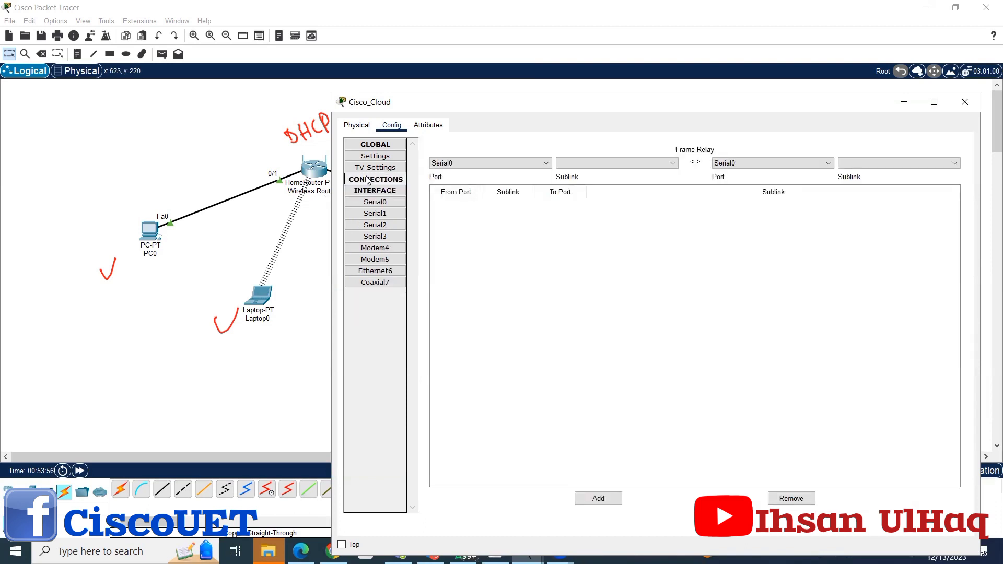
pyautogui.click(367, 179)
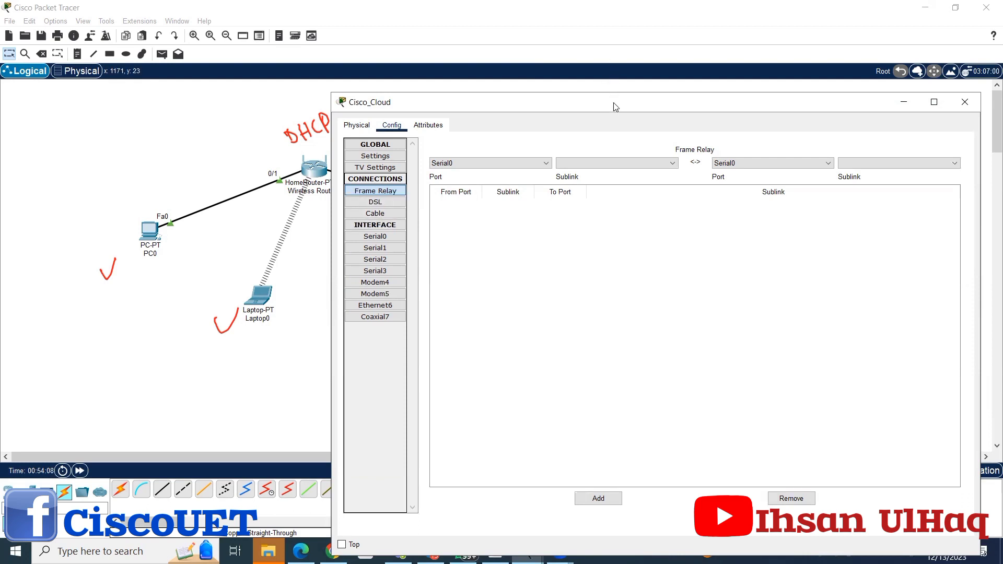
pyautogui.moveTo(635, 99); pyautogui.dragTo(889, 88)
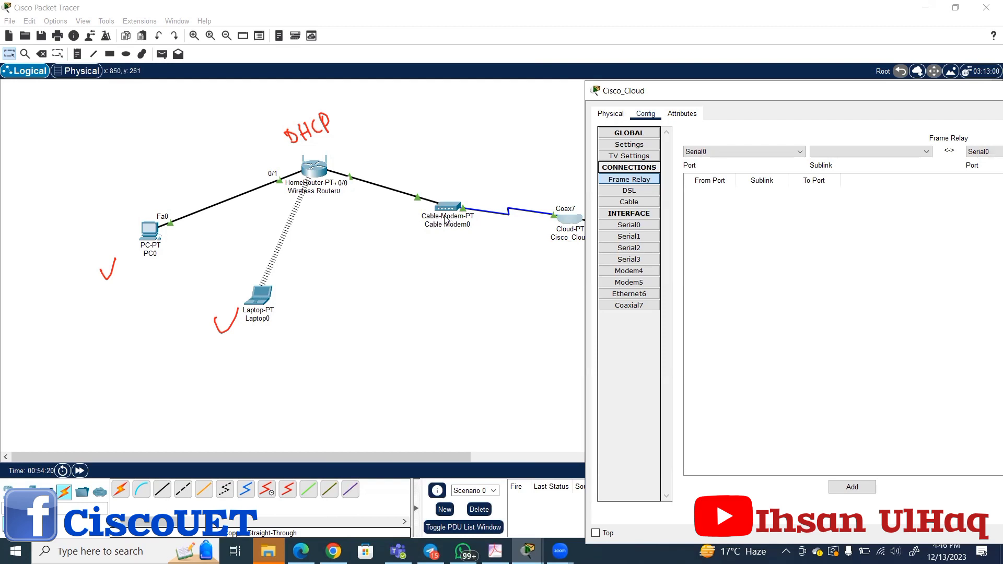
pyautogui.click(630, 202)
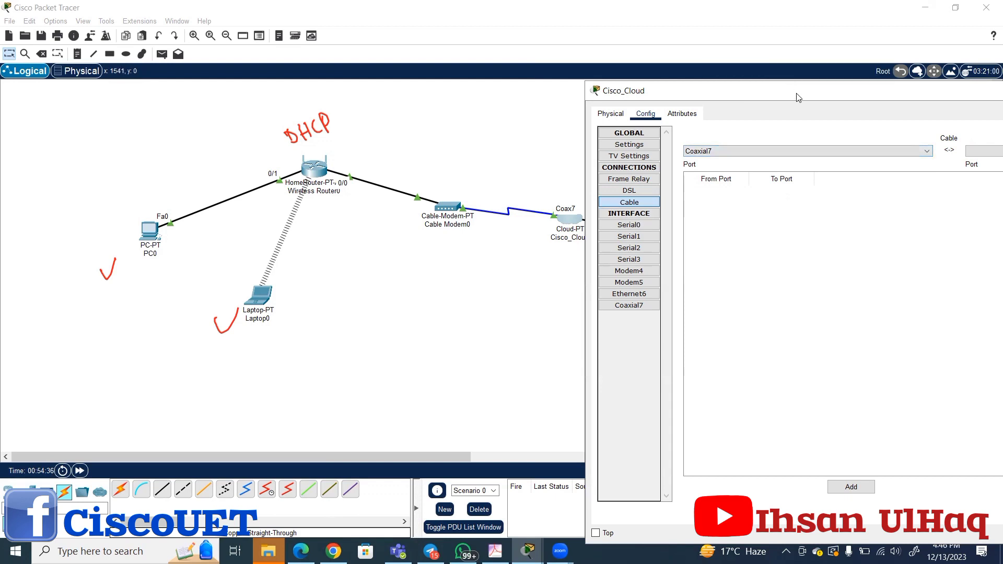
pyautogui.moveTo(798, 97); pyautogui.dragTo(841, 87)
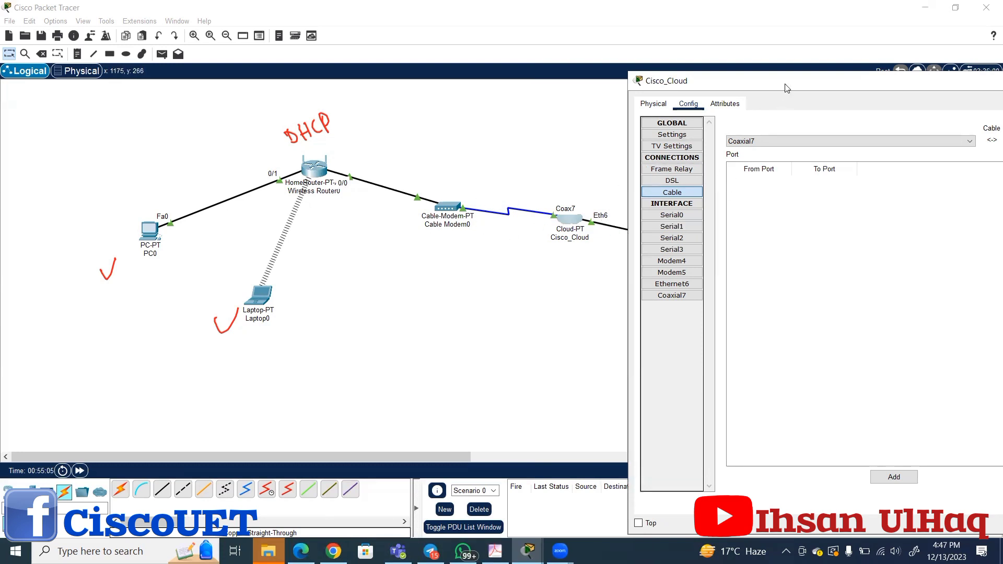
pyautogui.moveTo(798, 83); pyautogui.dragTo(932, 147)
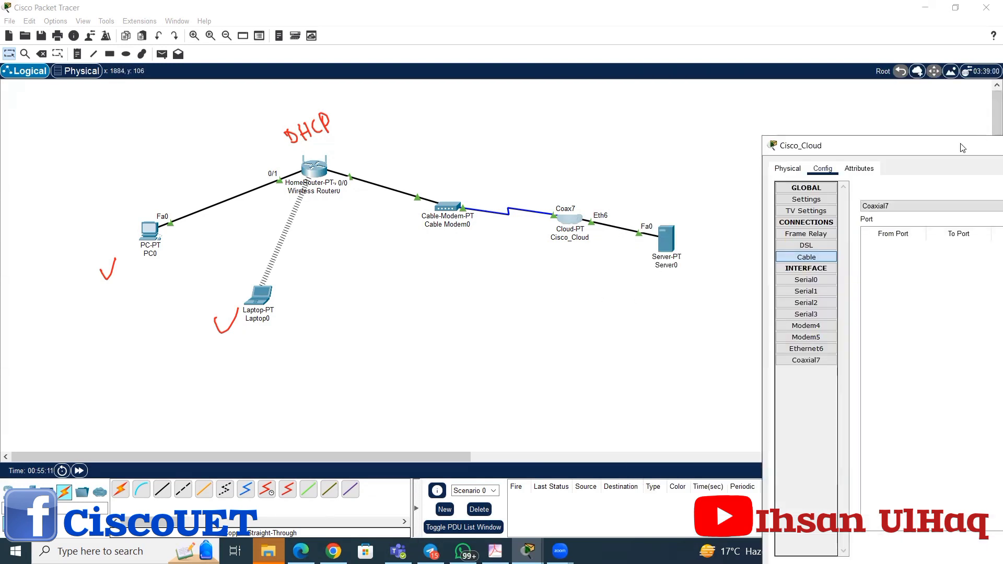
# Set the cloud's Ethernet6 provider network to Cable and add a cable connection from Coaxial7 to Ethernet6.
pyautogui.moveTo(963, 148); pyautogui.dragTo(684, 53)
pyautogui.click(527, 255)
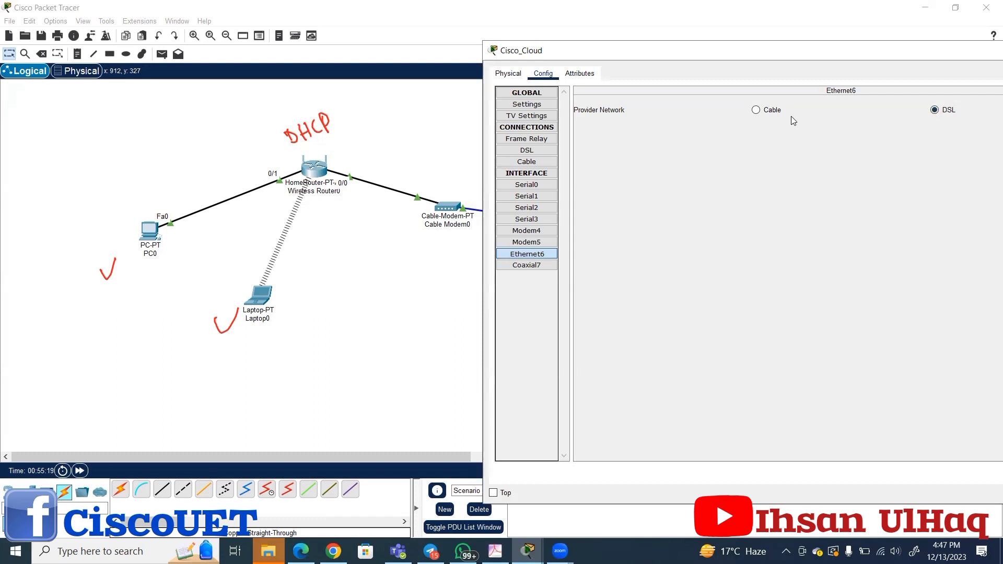
pyautogui.click(756, 110)
pyautogui.click(533, 162)
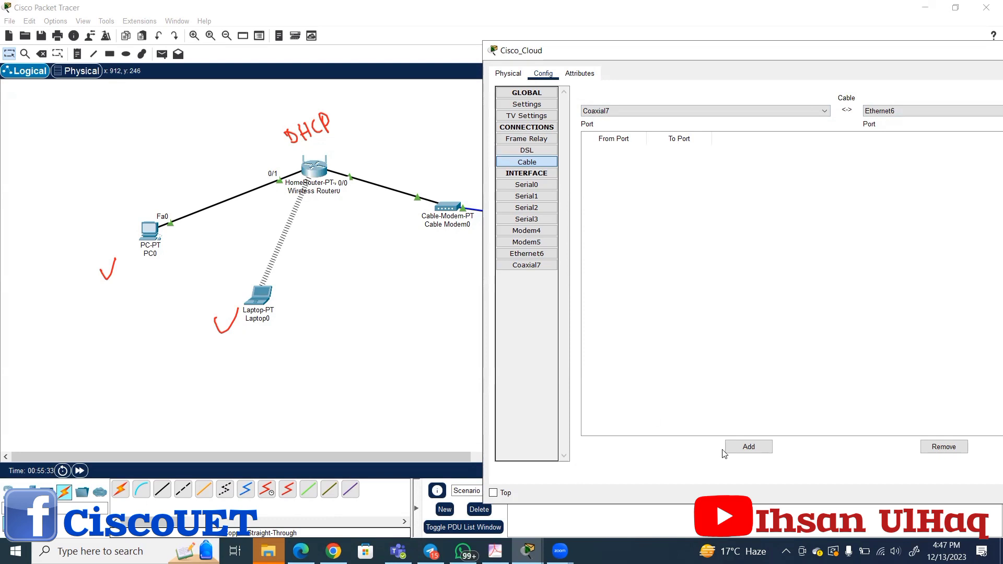
pyautogui.click(738, 446)
# Review the cloud's global settings and Ethernet6 provider network, and close the cloud's window.
pyautogui.click(534, 106)
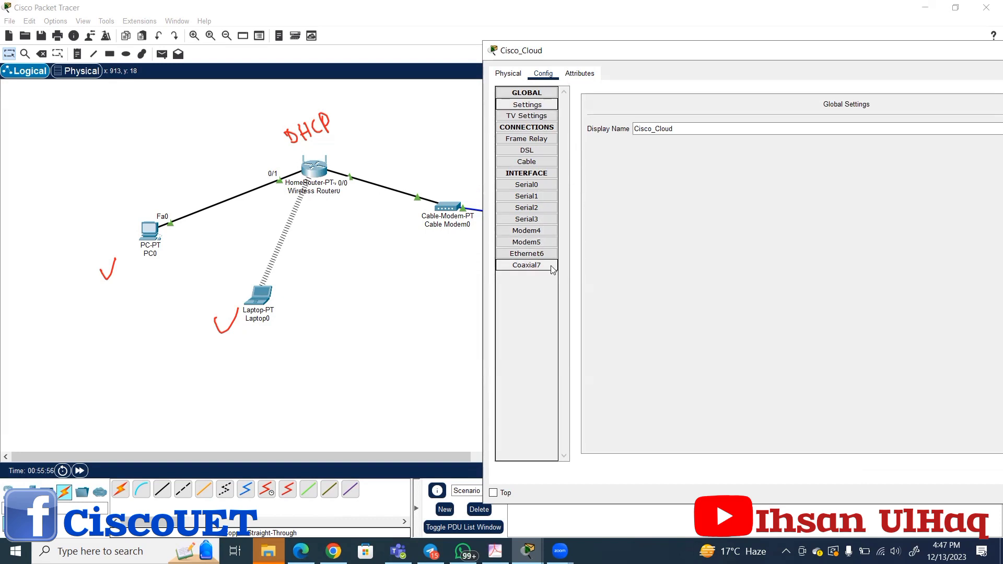
pyautogui.click(538, 254)
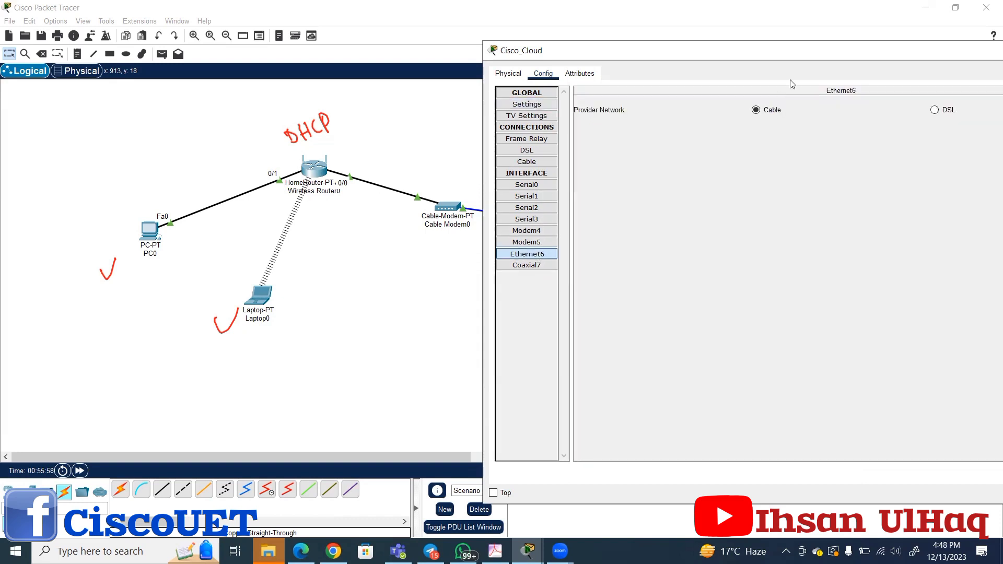
pyautogui.moveTo(809, 59); pyautogui.dragTo(412, 89)
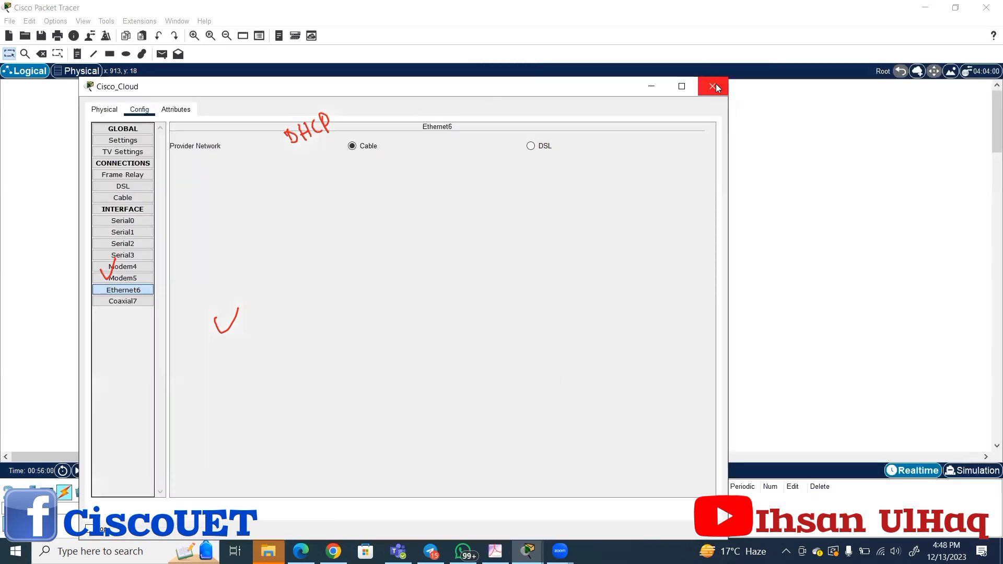
pyautogui.click(715, 84)
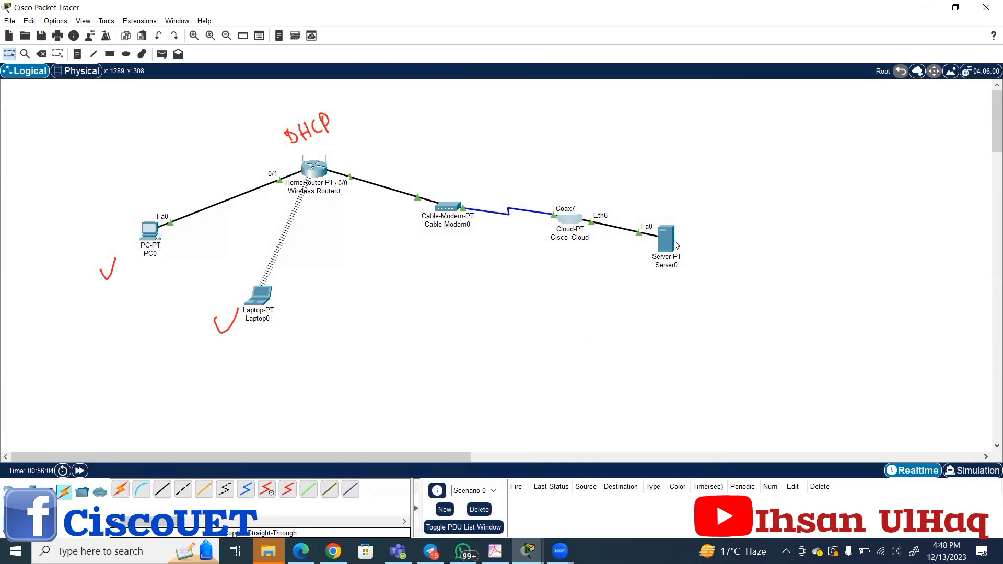
# Turn on the DHCP service for FastEthernet0 in Server0's services.
pyautogui.moveTo(675, 244)
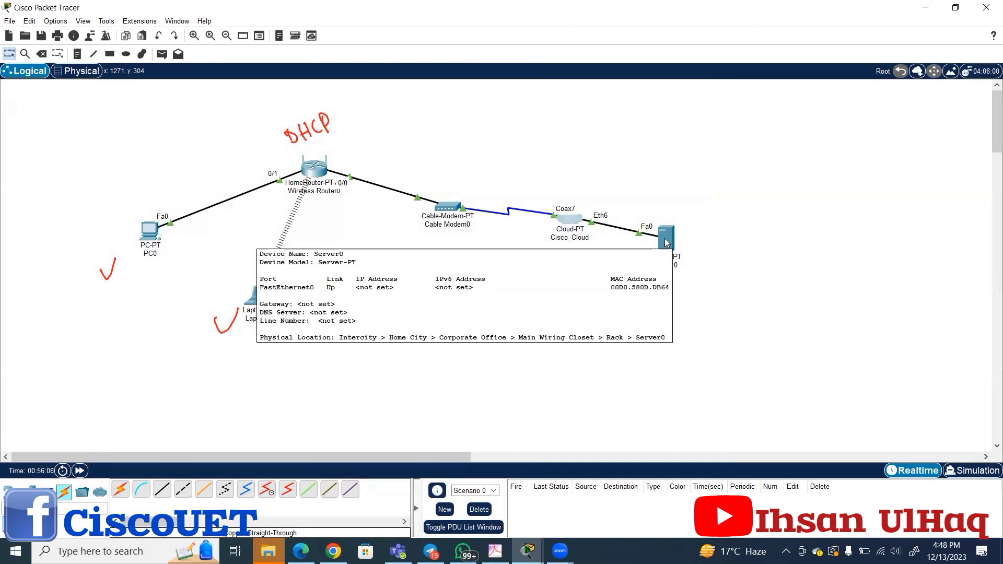
pyautogui.click(674, 244)
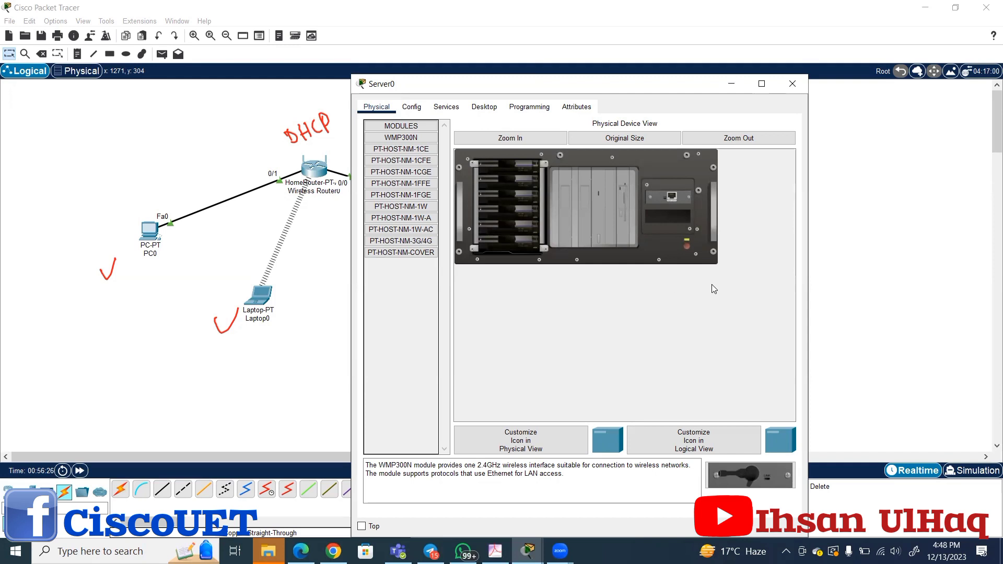
pyautogui.click(447, 110)
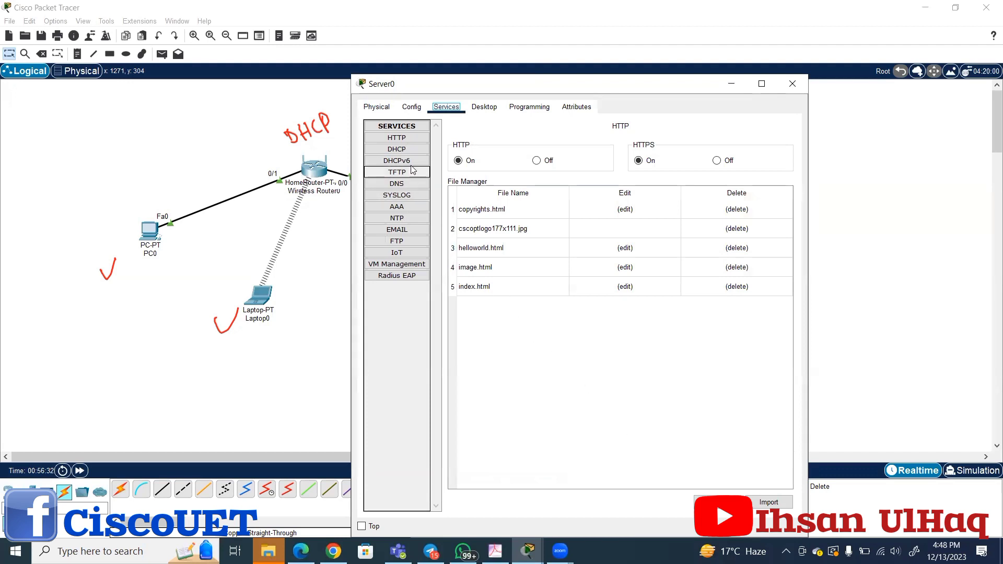
pyautogui.click(393, 149)
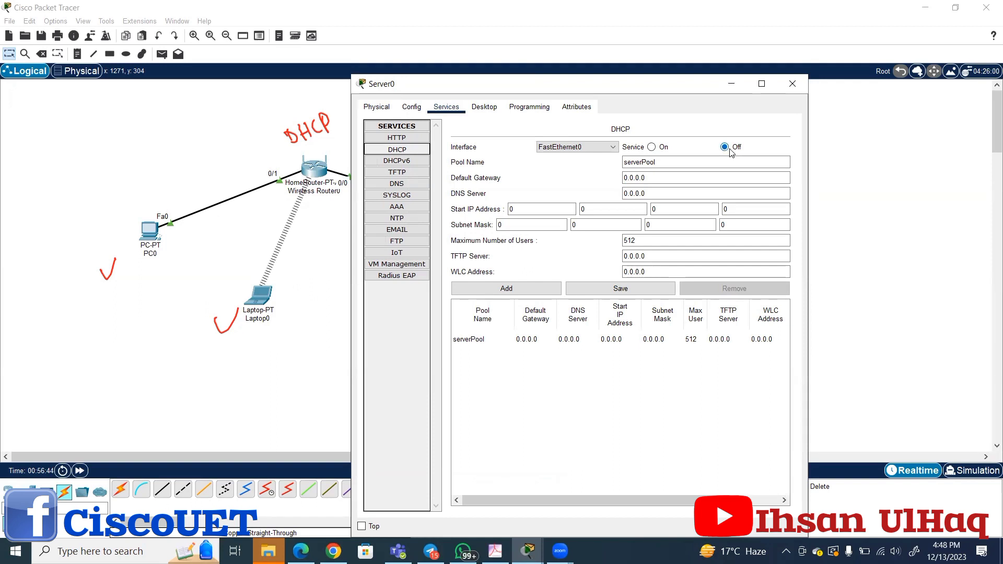
pyautogui.click(652, 148)
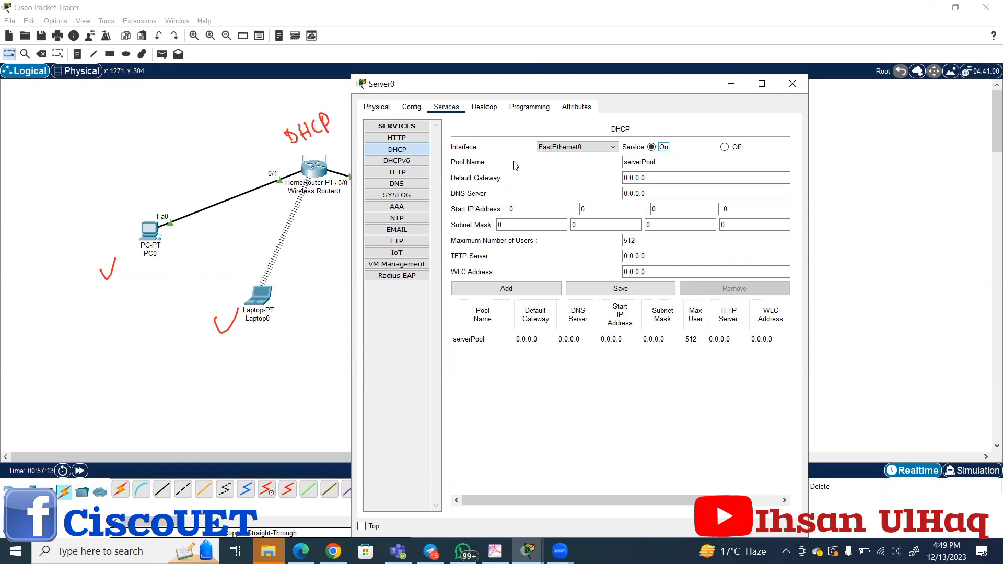
# Change the server's DHCP pool name to Cisco_Pool.
pyautogui.click(638, 162)
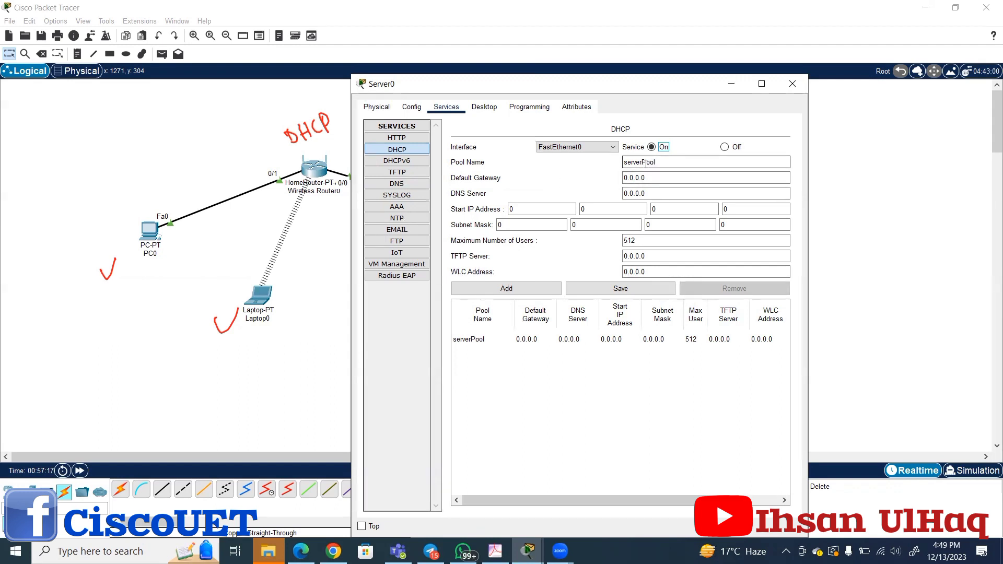
pyautogui.click(642, 161)
pyautogui.press('BackSpace')
pyautogui.press('BackSpace')
pyautogui.press('BackSpace')
pyautogui.press('BackSpace')
pyautogui.press('BackSpace')
pyautogui.press('BackSpace')
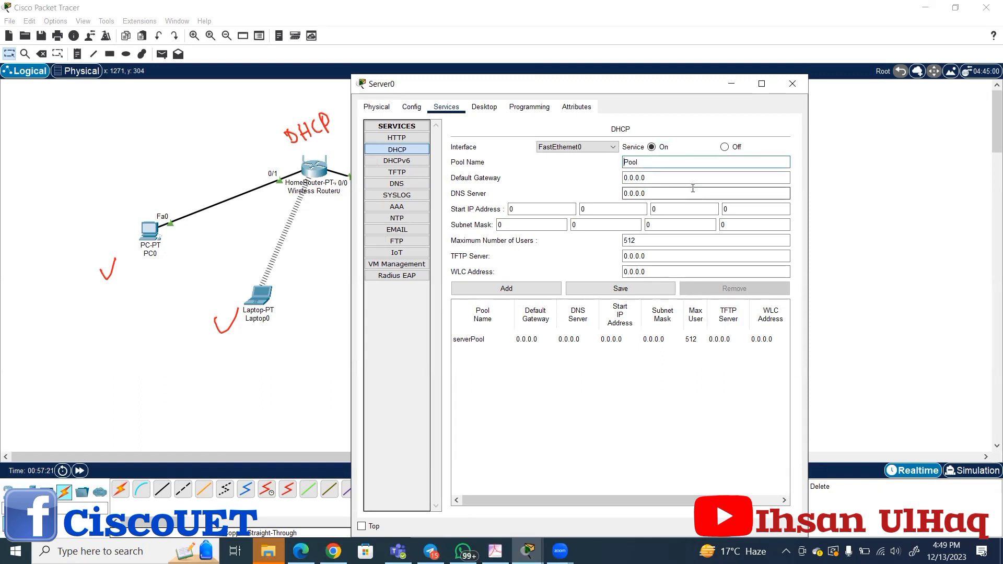
pyautogui.write('Ciws')
pyautogui.press('BackSpace')
pyautogui.press('BackSpace')
pyautogui.press('BackSpace')
pyautogui.write('isco_')
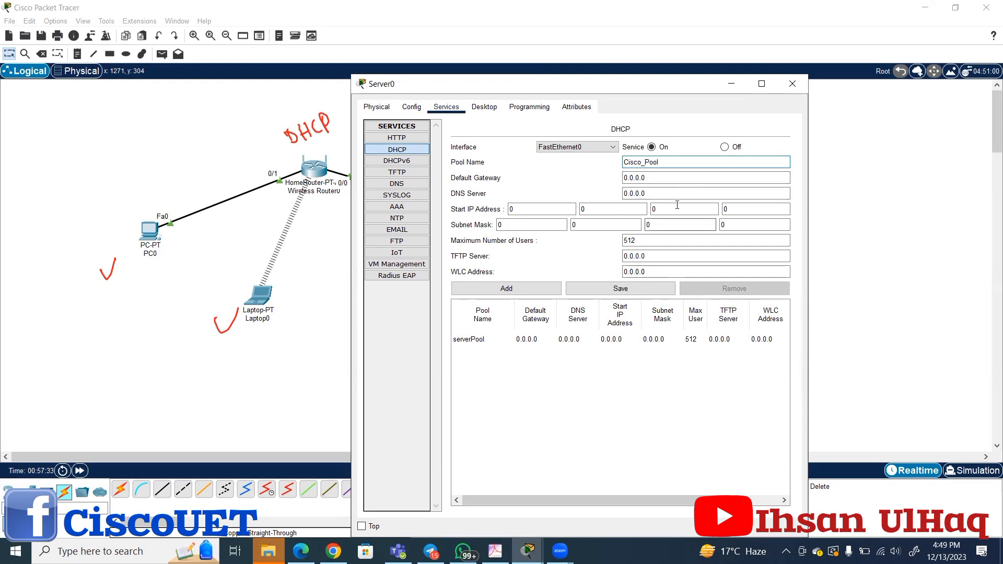
# Set the DHCP pool's DNS server address to 208.67.220.220.
pyautogui.moveTo(647, 191); pyautogui.dragTo(621, 198)
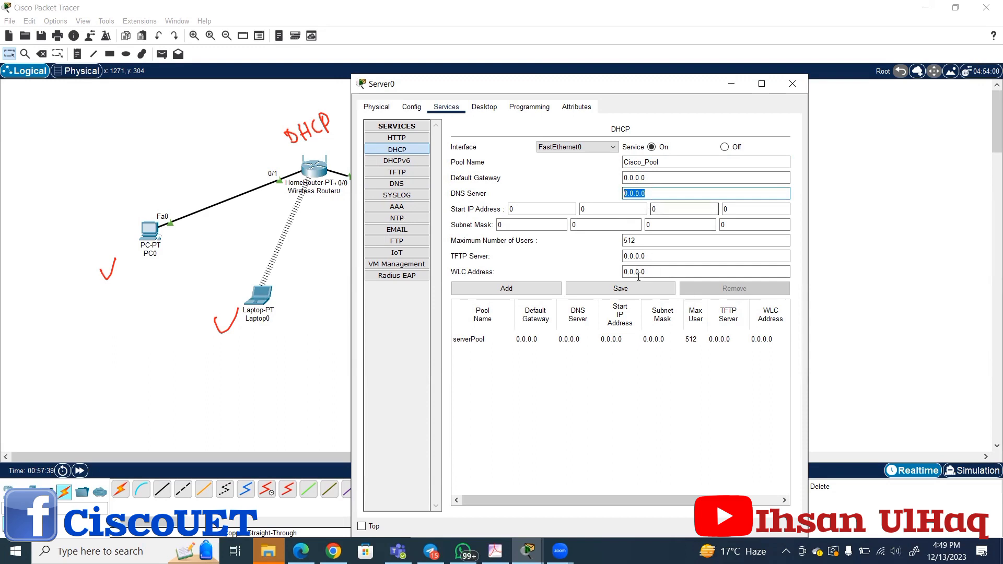
pyautogui.write('208.67')
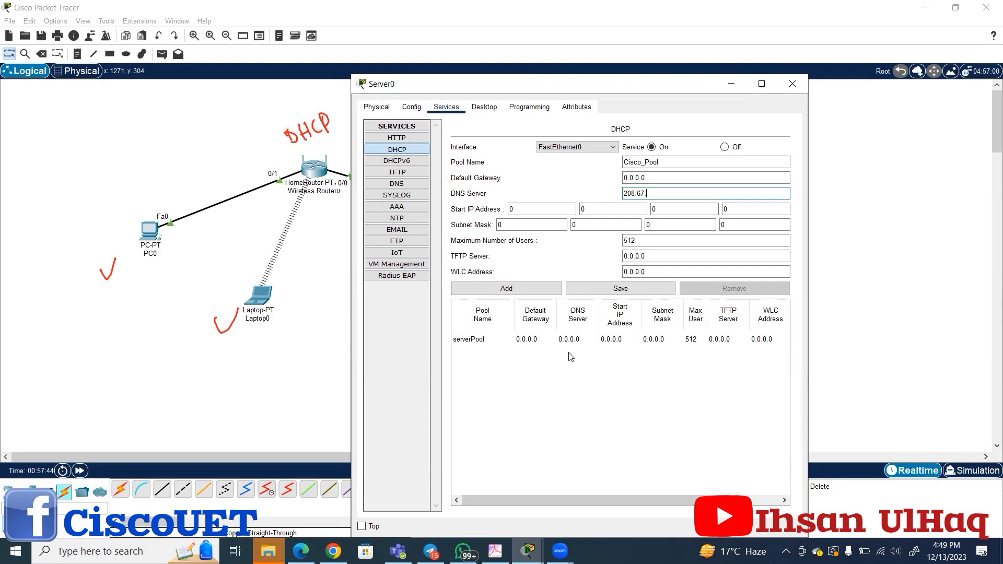
pyautogui.write('.220.220')
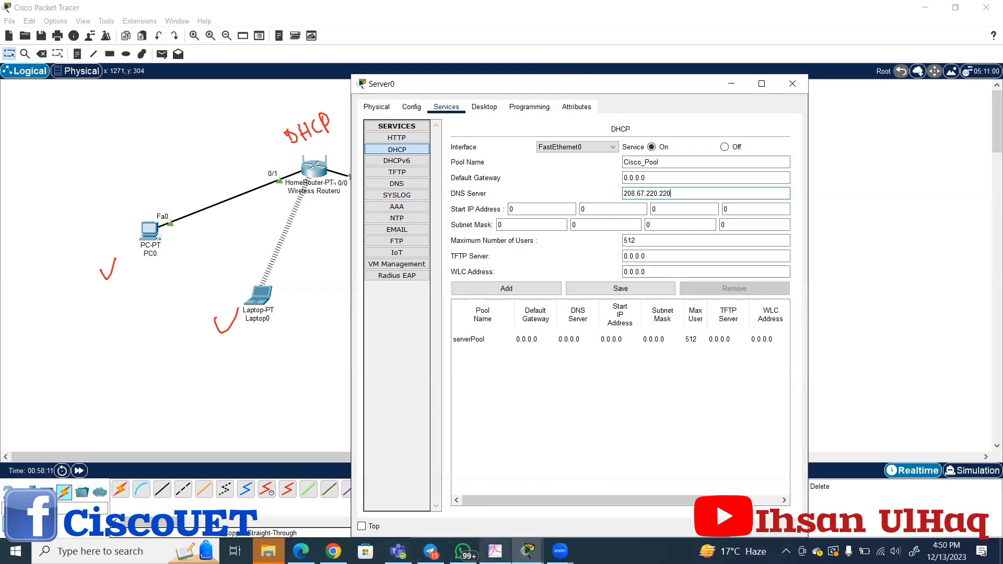
# Switch to the lab instructions PDF in Edge and look through the pages on configuring the PC and the Internet cloud.
pyautogui.click(301, 552)
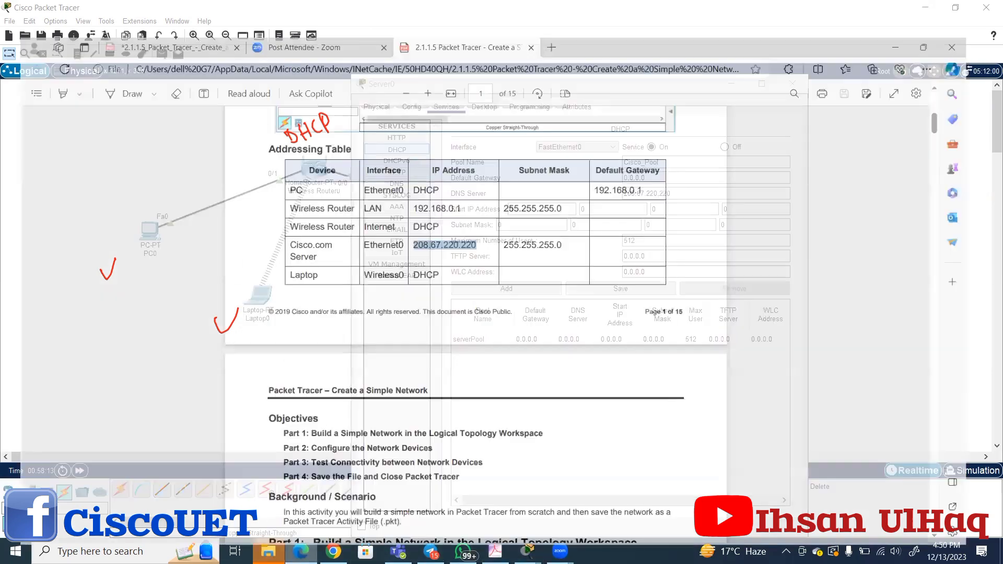
pyautogui.scroll(-15, 745, 181)
pyautogui.scroll(-15, 744, 181)
pyautogui.scroll(-15, 747, 184)
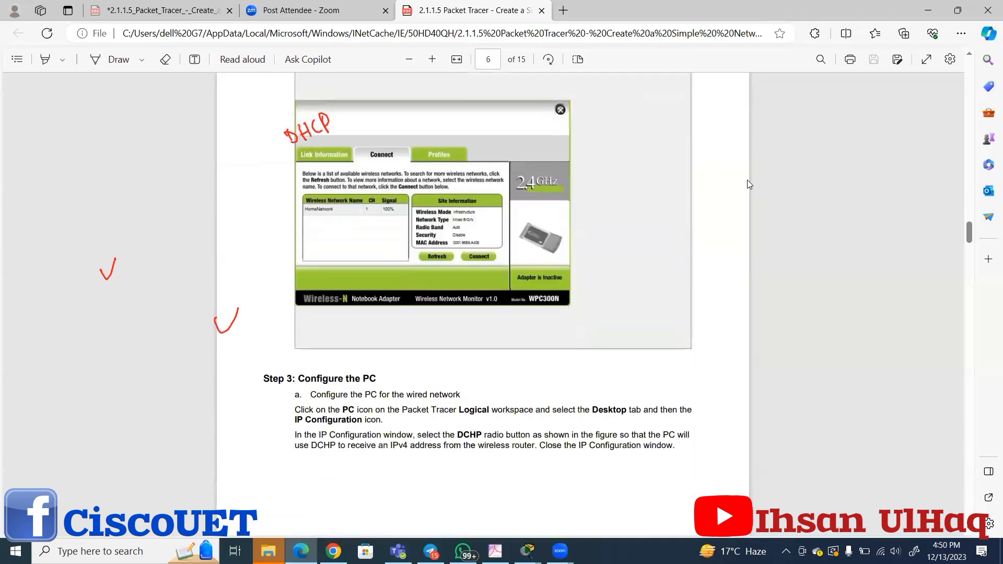
pyautogui.scroll(-10, 747, 184)
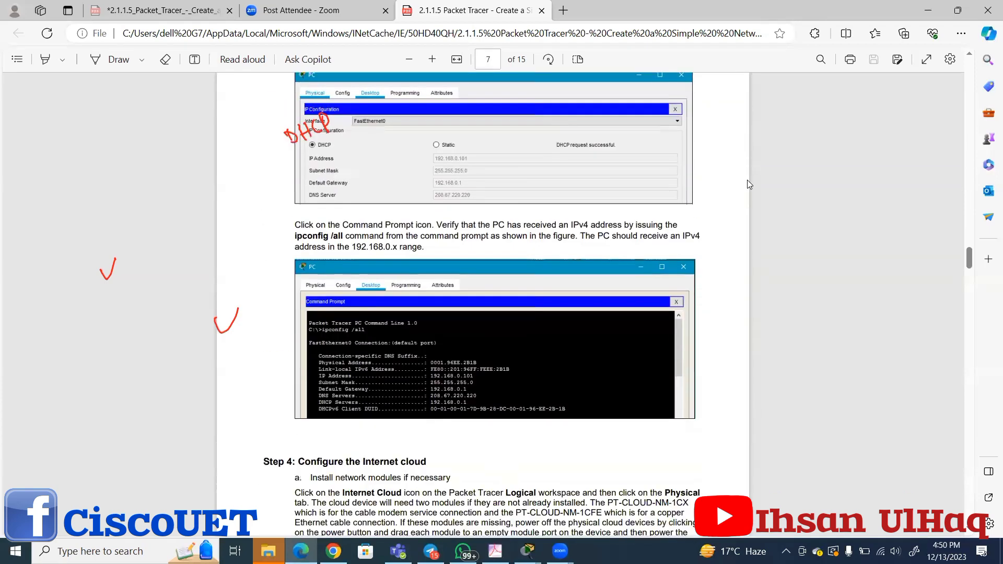
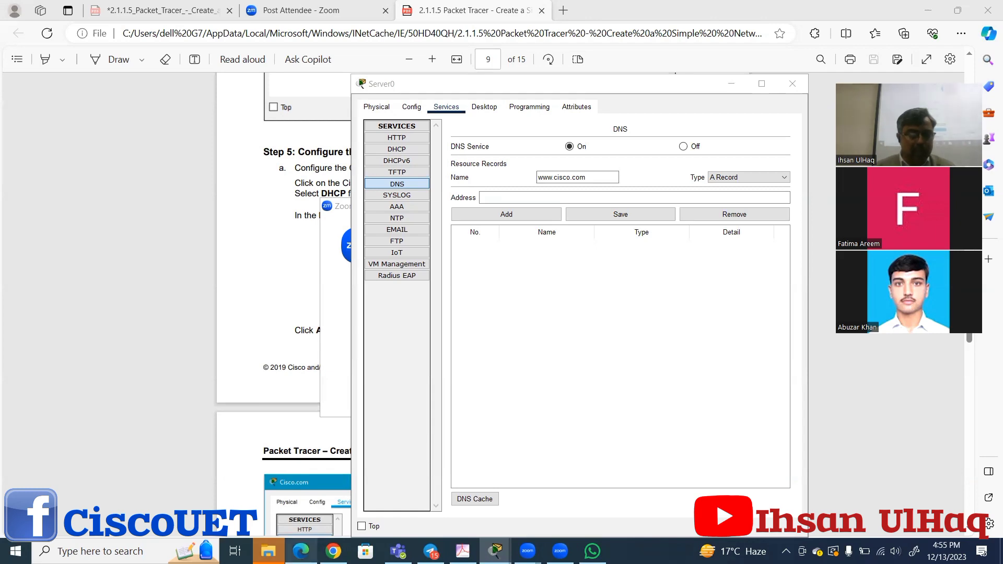
# Return to the lab instructions in Edge and read the DNS service settings for the Cisco.com server, highlighting the address line.
pyautogui.click(301, 550)
pyautogui.scroll(-6, 513, 319)
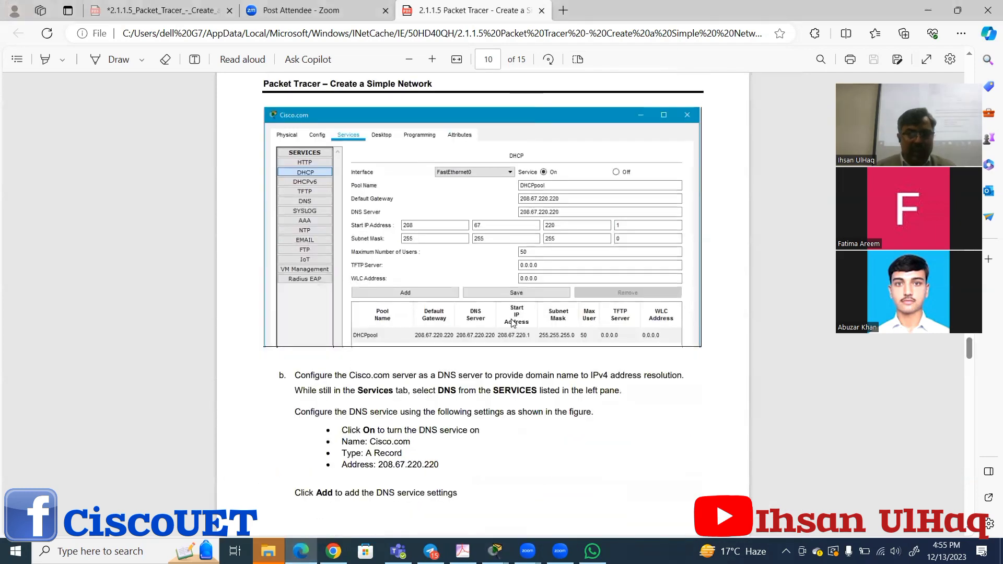
pyautogui.scroll(-4, 512, 323)
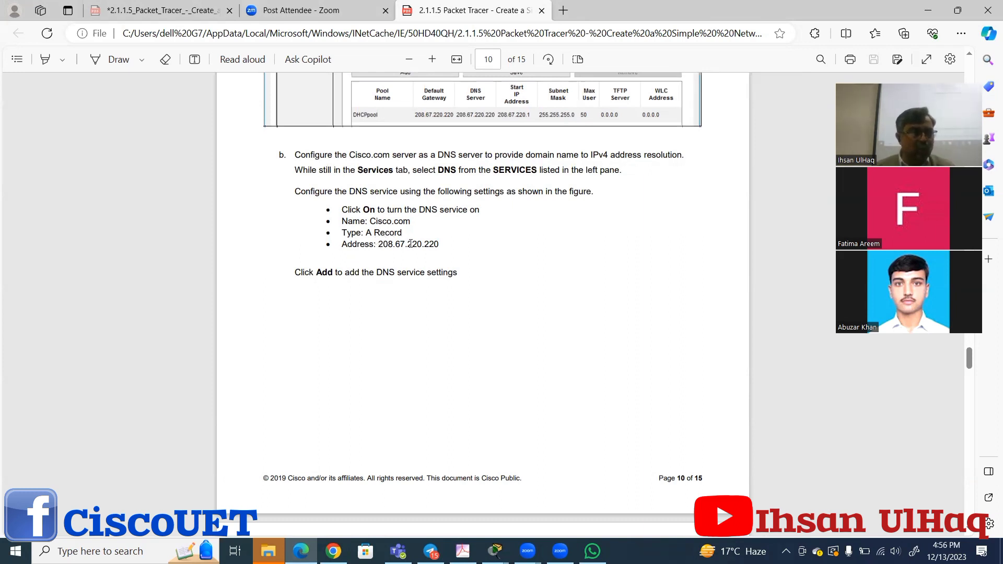
pyautogui.moveTo(374, 233); pyautogui.dragTo(440, 245)
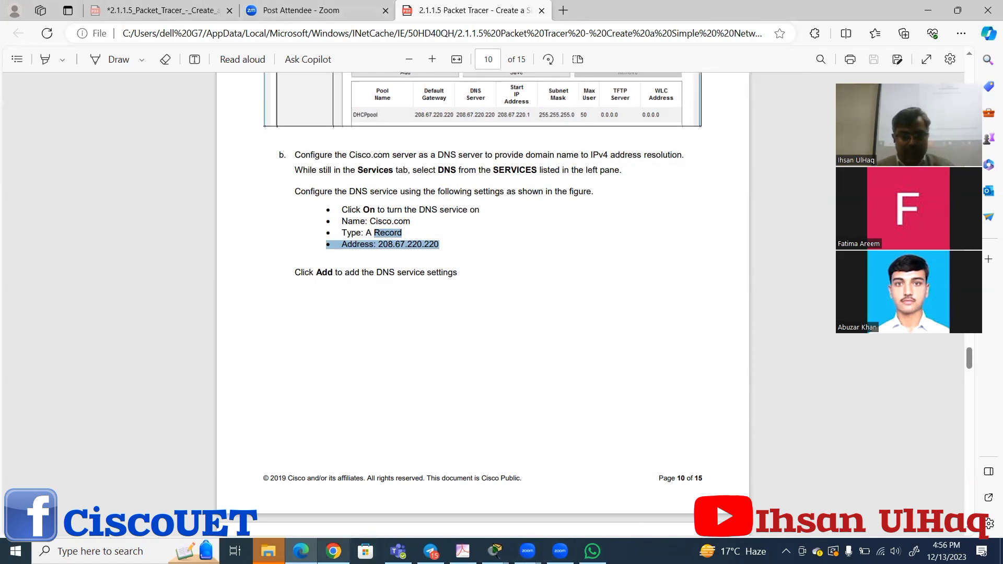
pyautogui.moveTo(334, 551)
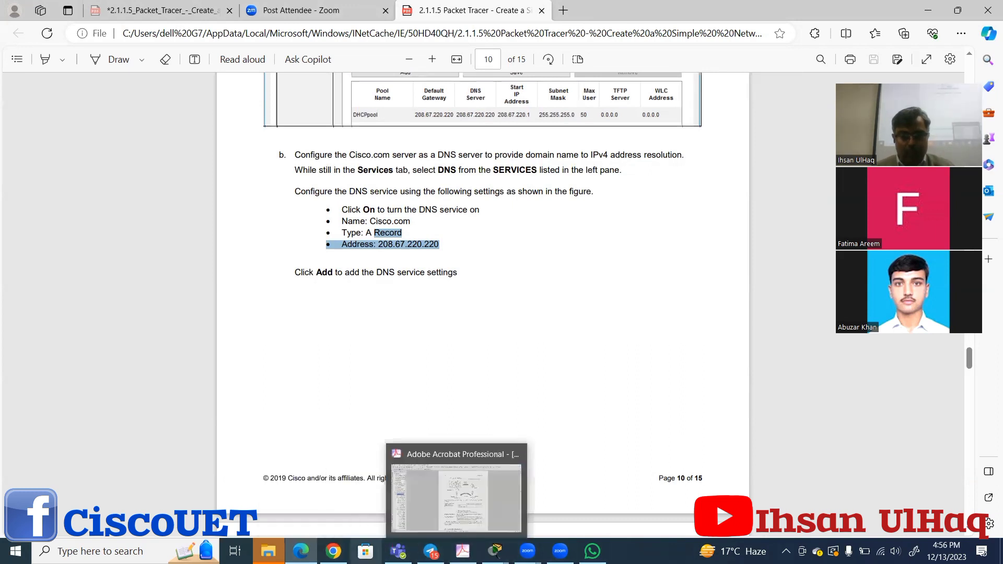
pyautogui.moveTo(559, 551)
pyautogui.moveTo(495, 551)
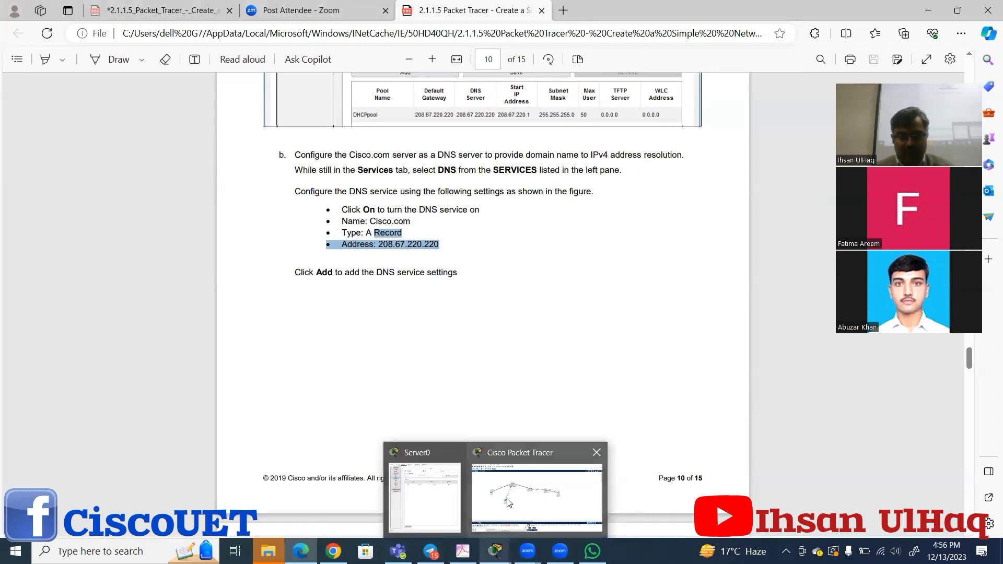
pyautogui.click(425, 491)
pyautogui.click(523, 198)
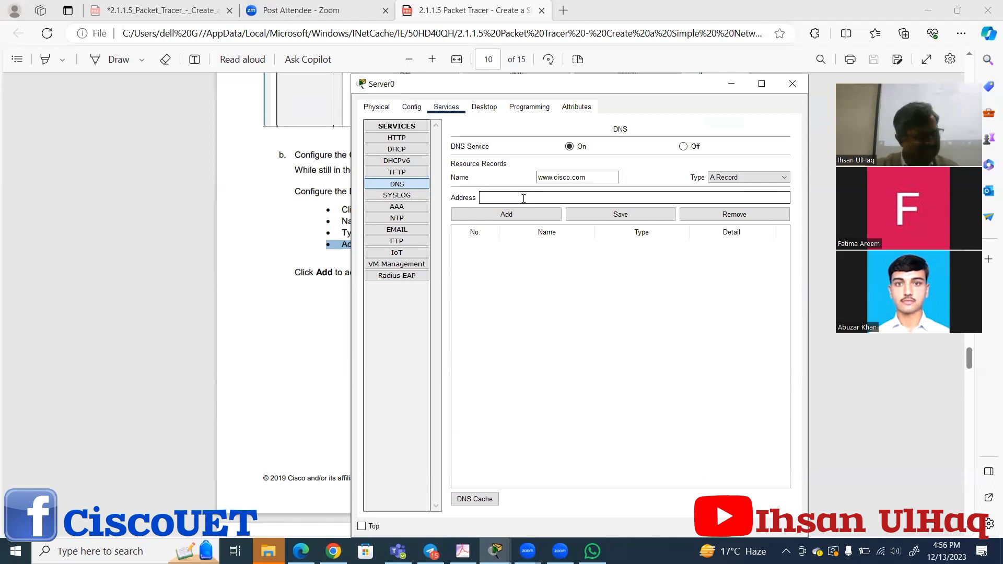
pyautogui.write('2')
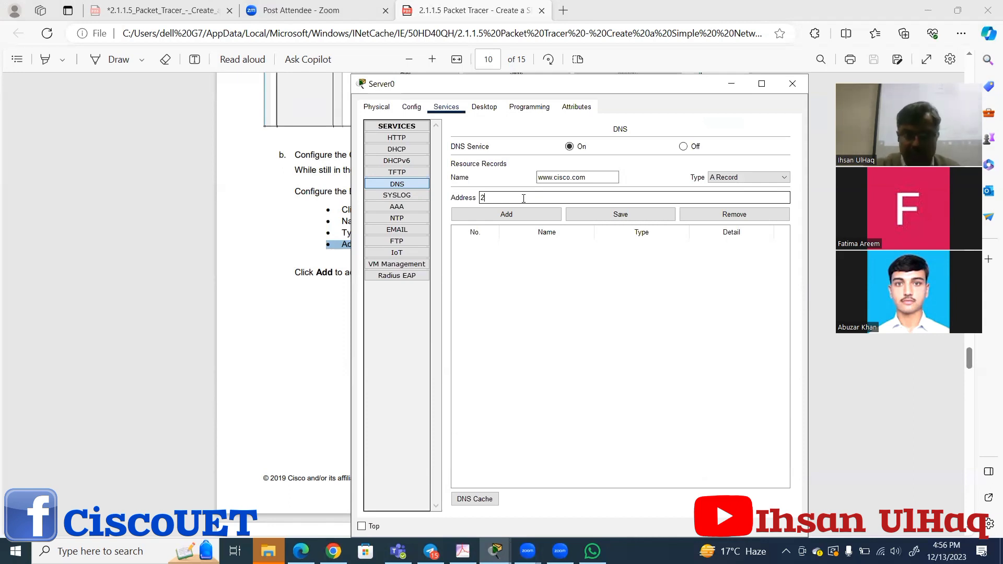
pyautogui.write('08')
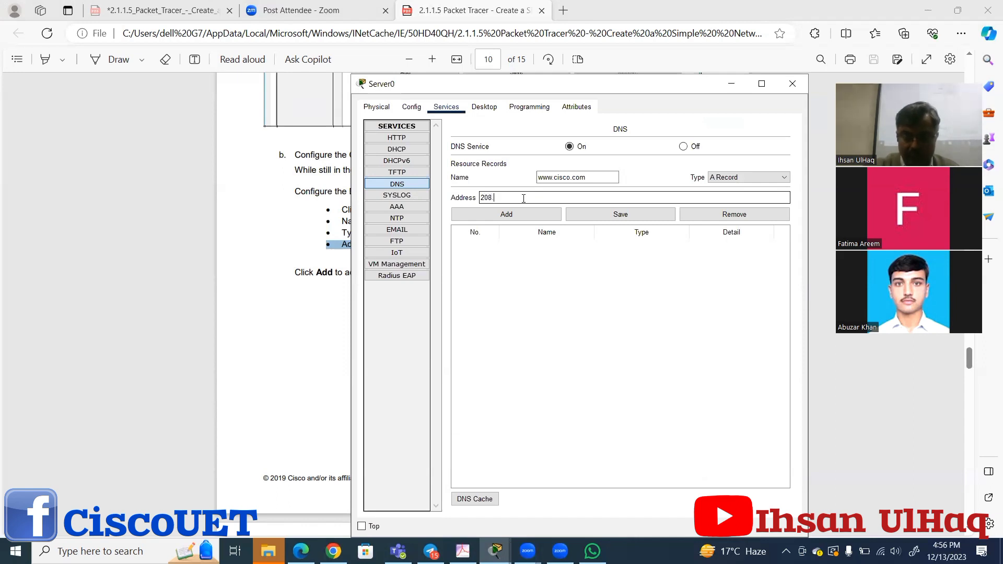
pyautogui.write('.67.2')
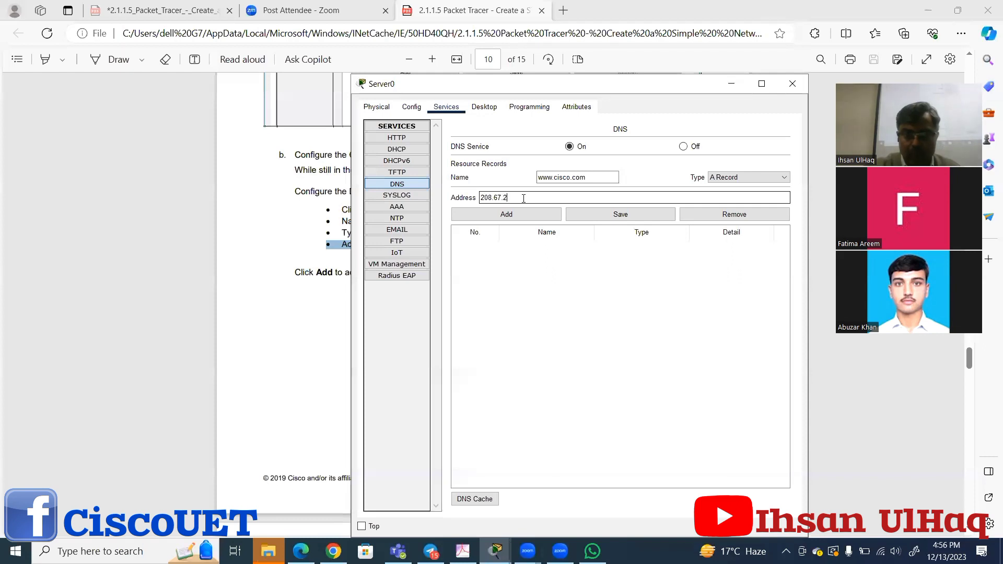
pyautogui.write('20.220')
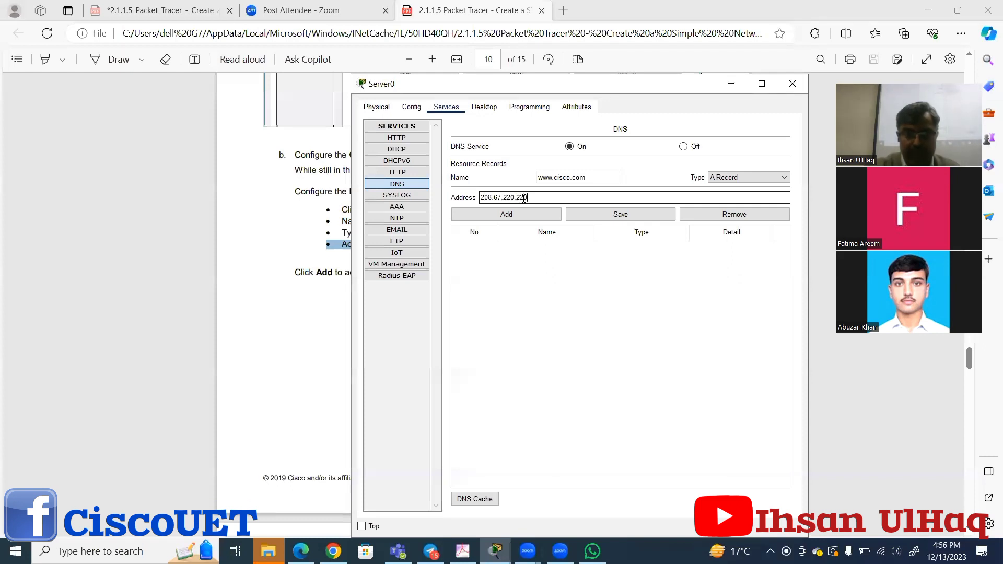
pyautogui.click(518, 215)
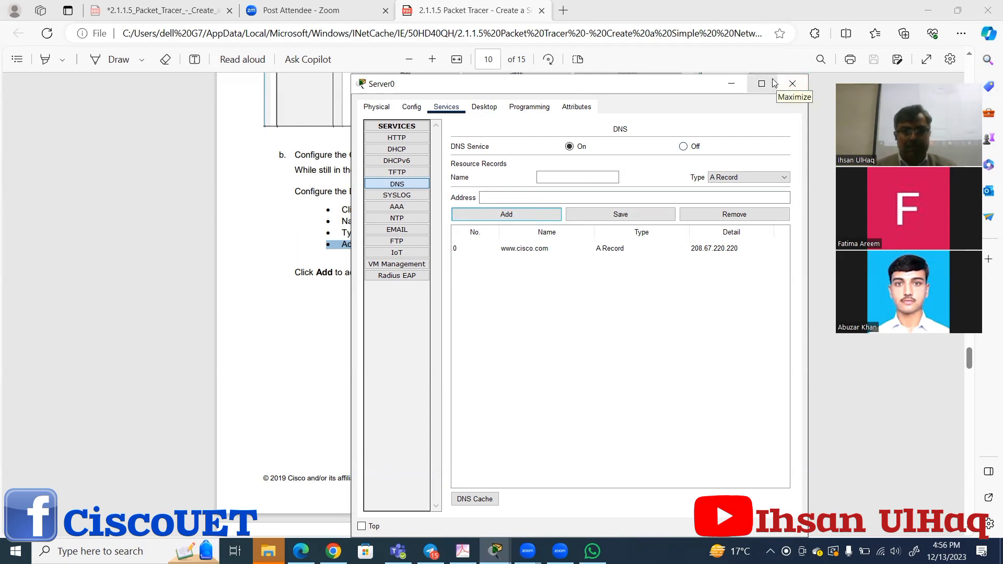
# Set Server0's static IPv4 default gateway to 208.67.220.1 and its DNS server to 208.67.220.220 in the global settings.
pyautogui.click(414, 106)
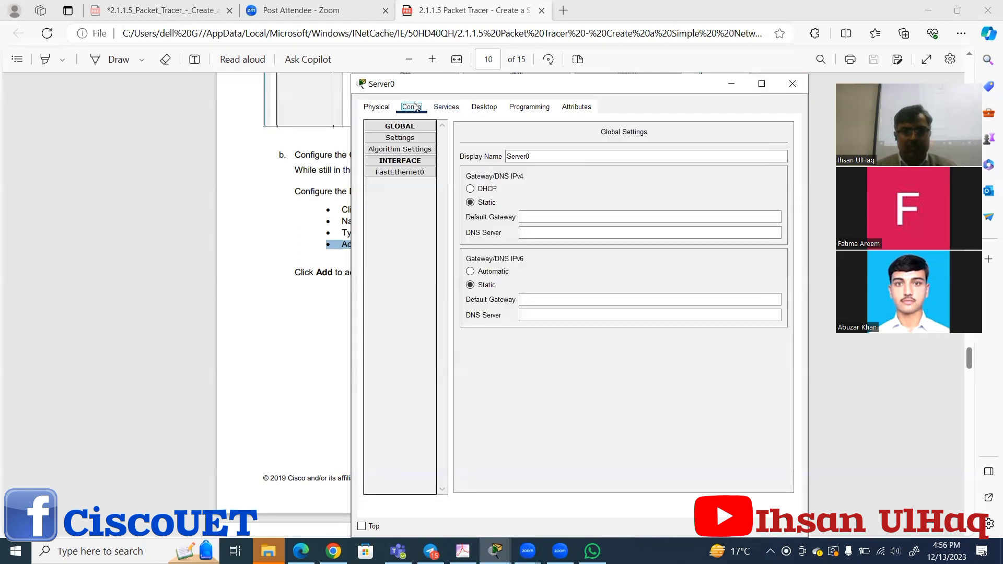
pyautogui.click(408, 140)
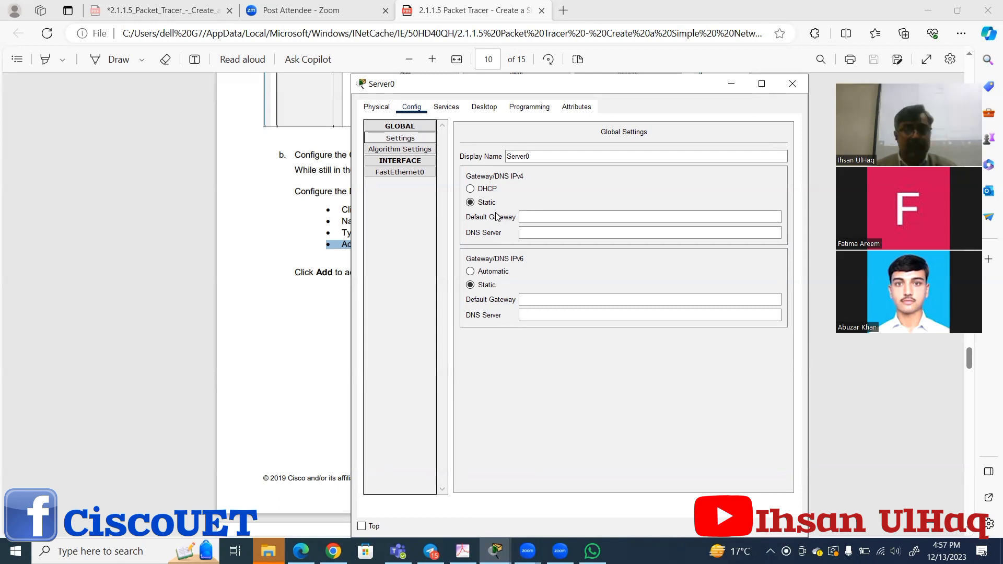
pyautogui.click(534, 215)
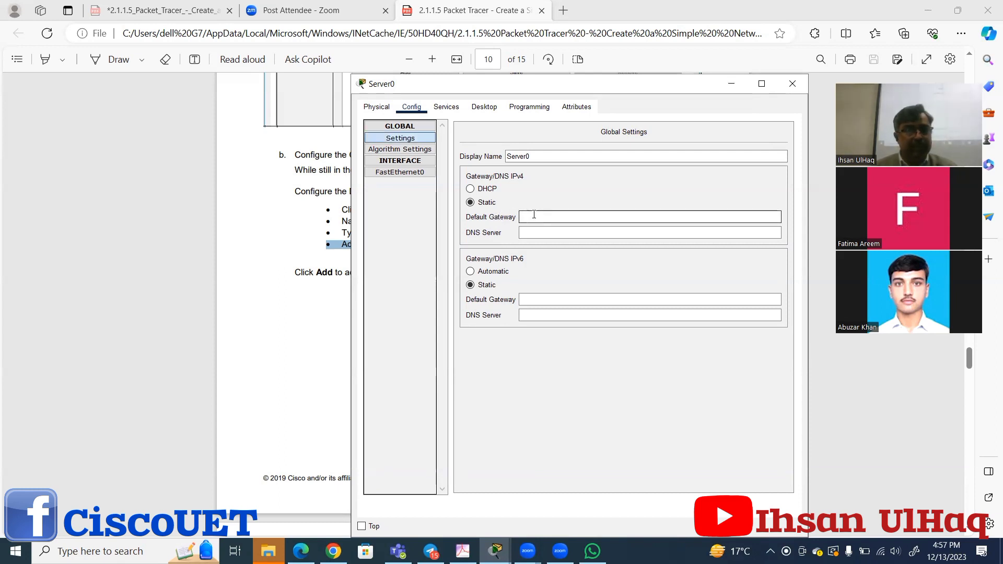
pyautogui.write('20')
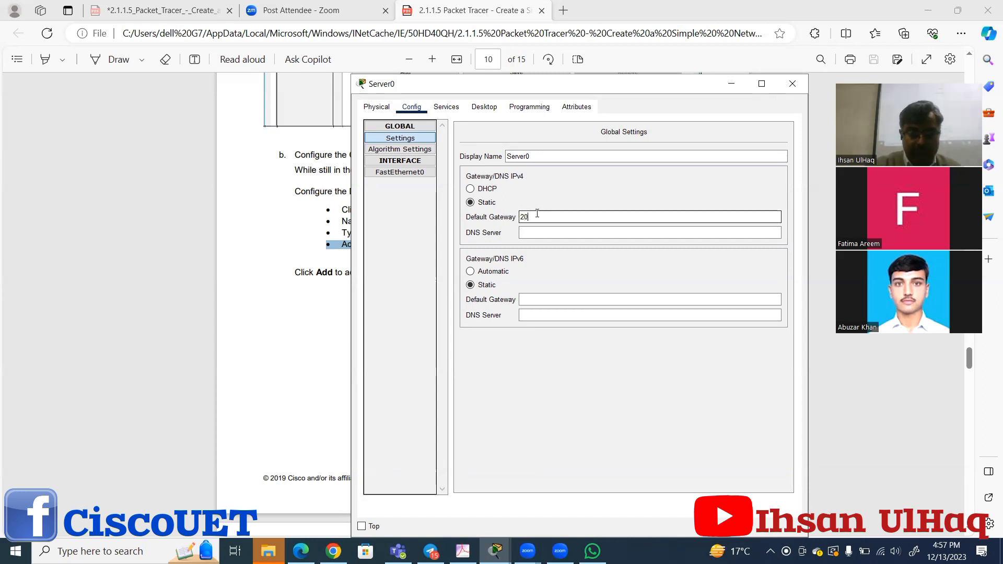
pyautogui.write('8.67.220.1')
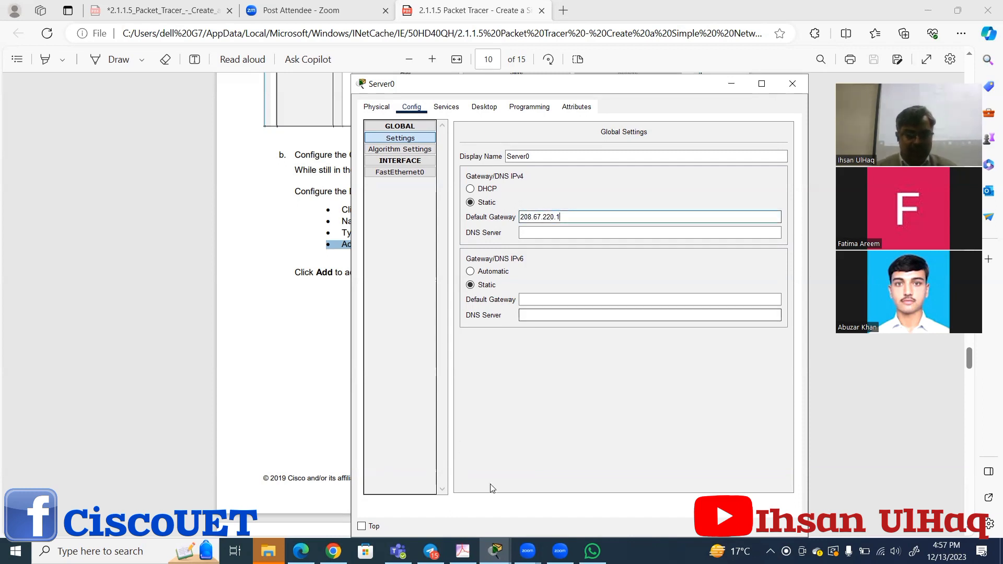
pyautogui.click(548, 232)
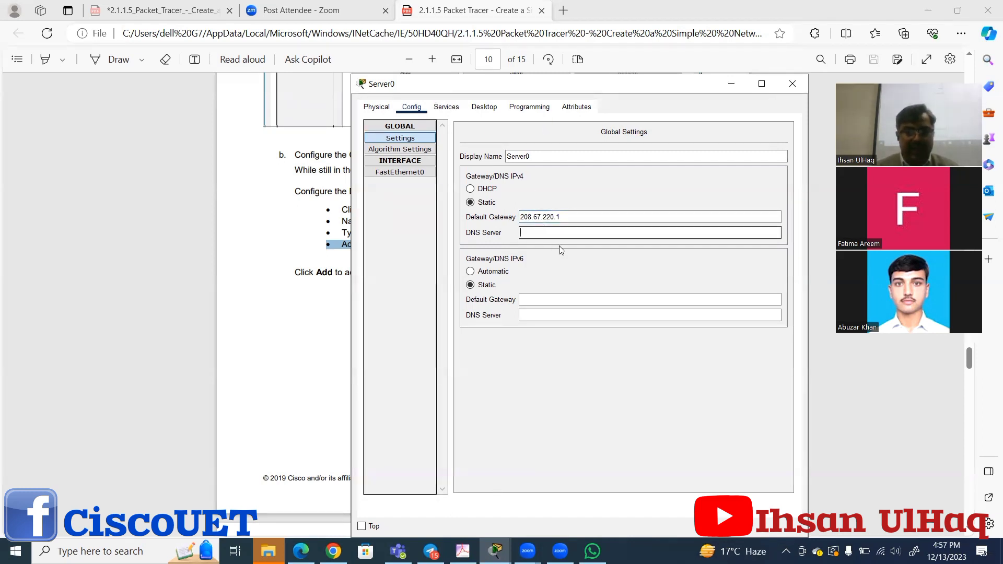
pyautogui.write('208.67.220.220')
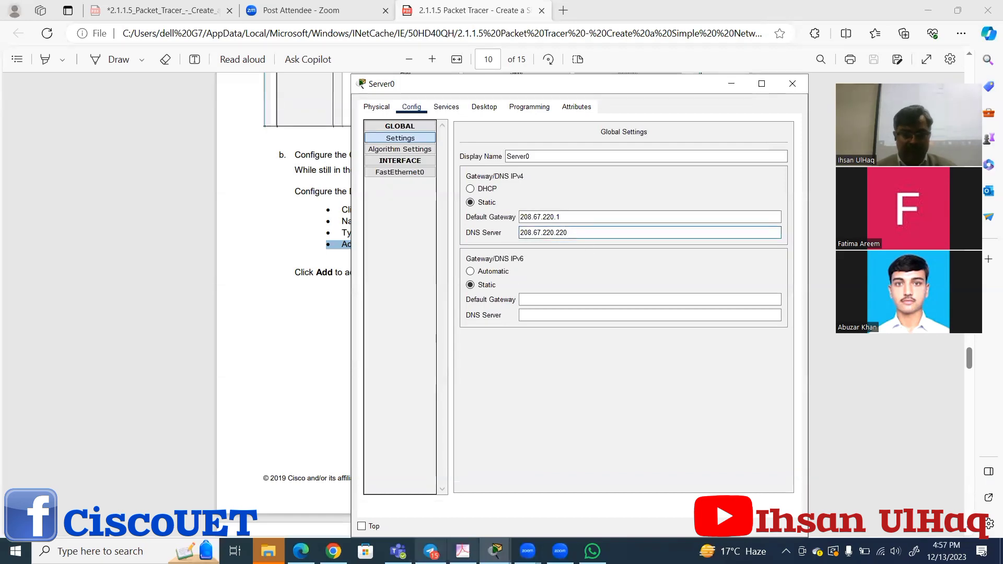
# Switch to the lab instructions in Edge and check the section on the Cisco.com server's global settings.
pyautogui.click(301, 551)
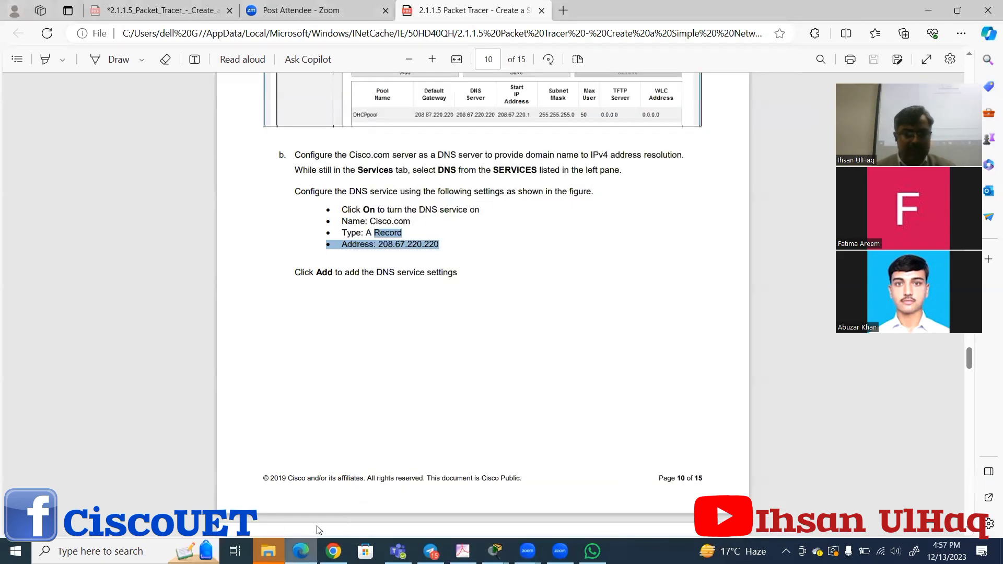
pyautogui.scroll(-2, 391, 227)
pyautogui.scroll(-6, 390, 228)
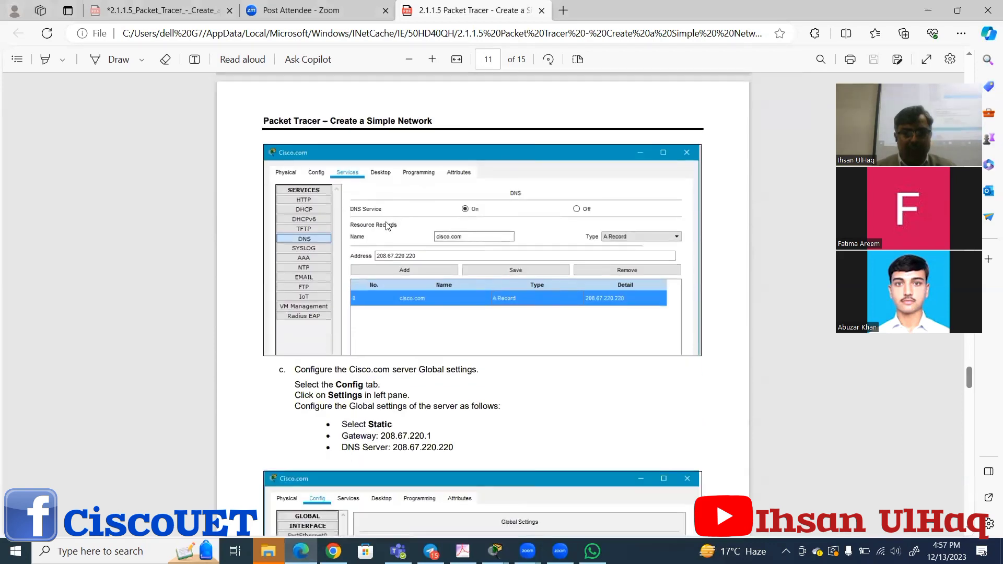
# Review the lab instructions on the Cisco.com server's global settings and its FastEthernet0 interface settings, highlighting the gateway address.
pyautogui.scroll(-4, 466, 294)
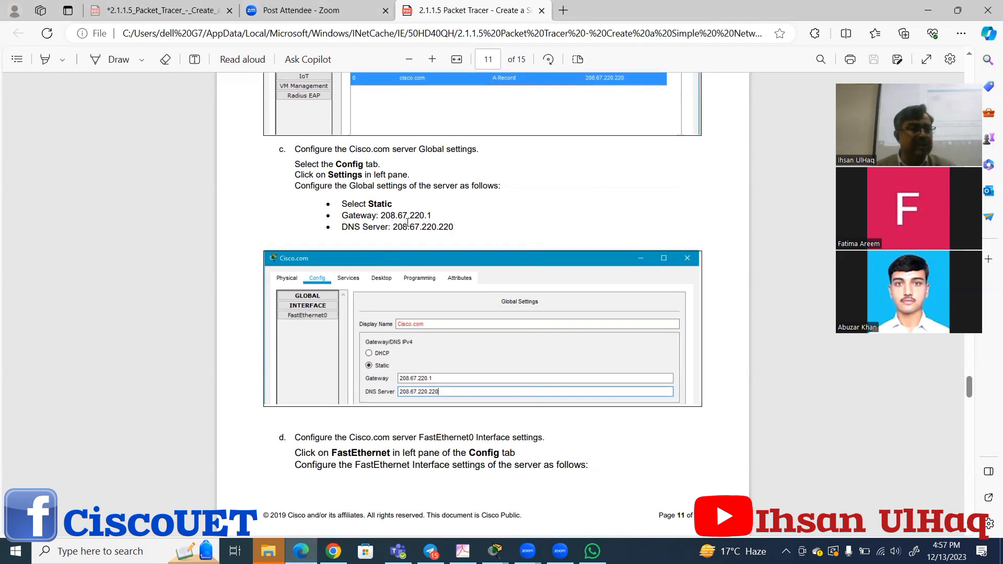
pyautogui.moveTo(432, 215); pyautogui.dragTo(386, 216)
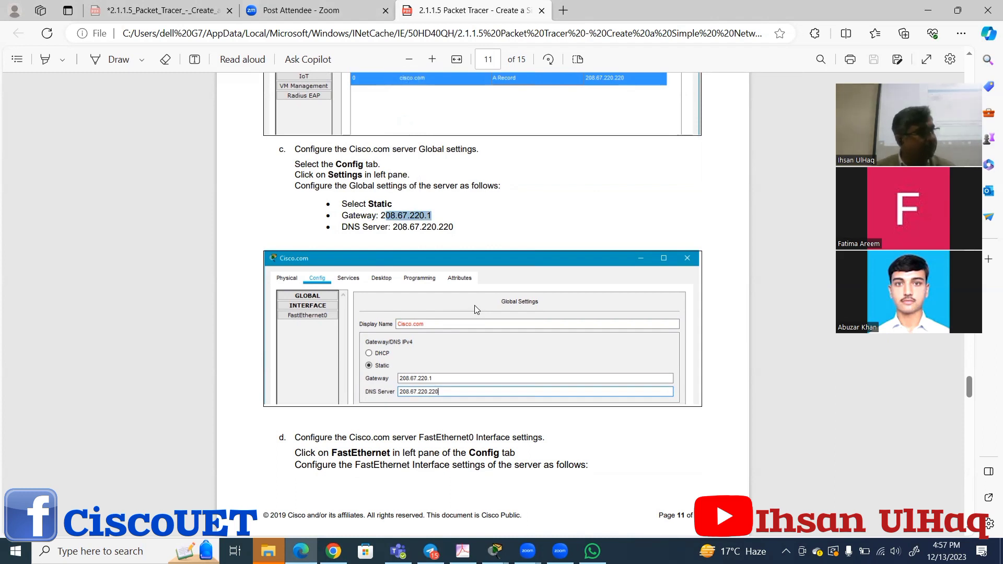
pyautogui.scroll(3, 519, 197)
pyautogui.scroll(3, 519, 195)
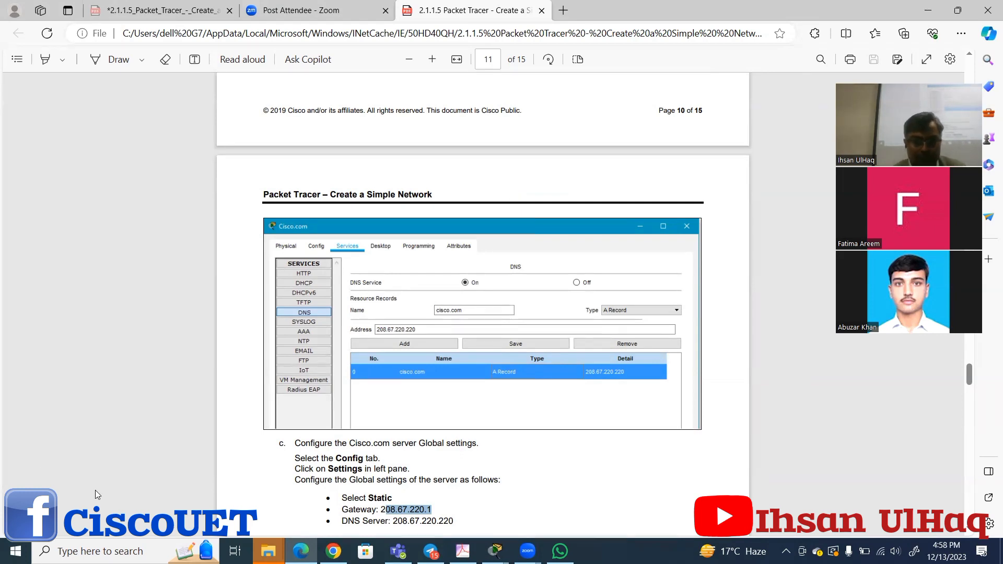
pyautogui.scroll(-4, 218, 418)
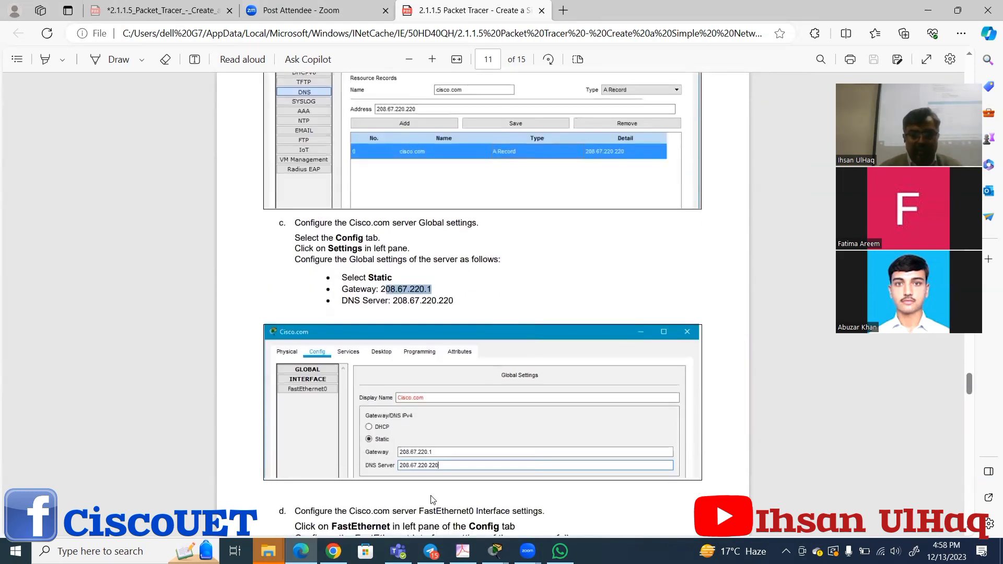
pyautogui.scroll(-4, 575, 505)
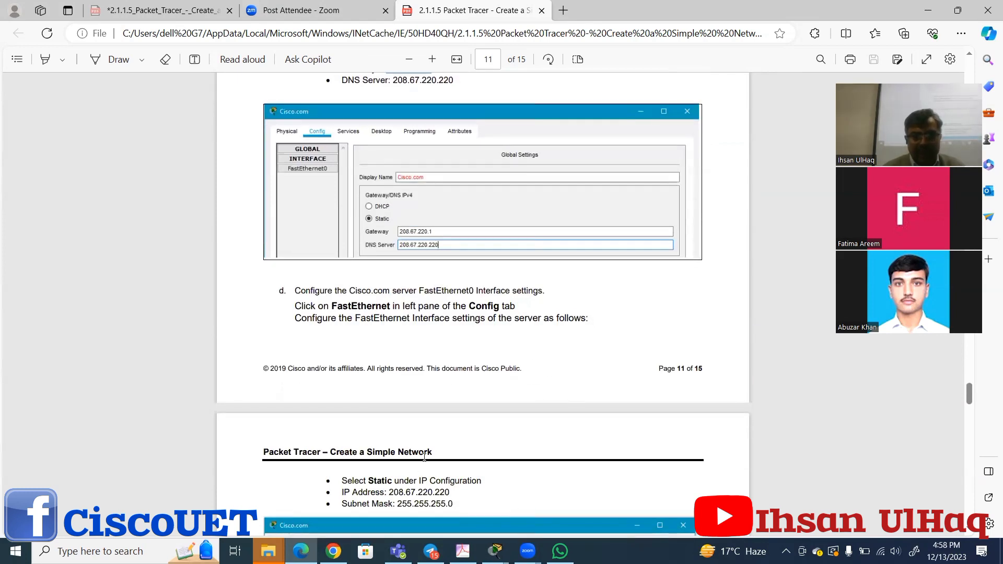
pyautogui.scroll(-3, 494, 416)
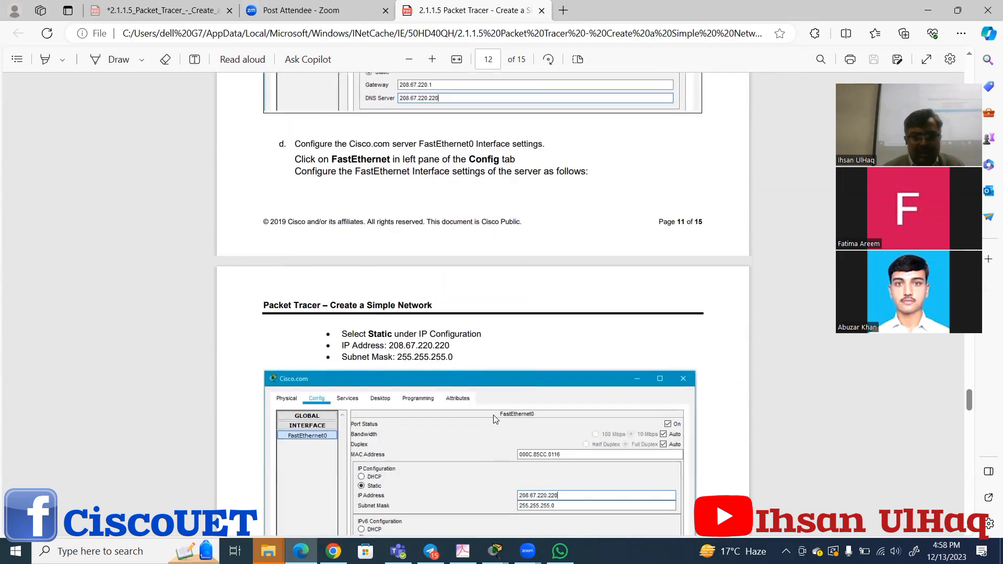
pyautogui.scroll(-2, 494, 415)
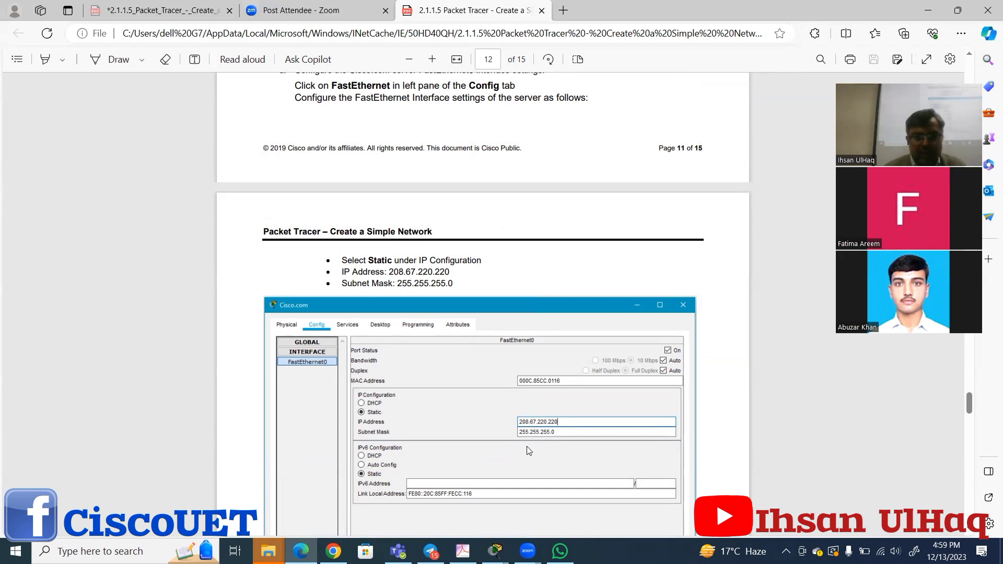
# Switch to Server0 in Packet Tracer and set FastEthernet0's static IPv4 address to 208.67.220.220 with subnet mask 255.255.255.0, then close its window.
pyautogui.click(496, 551)
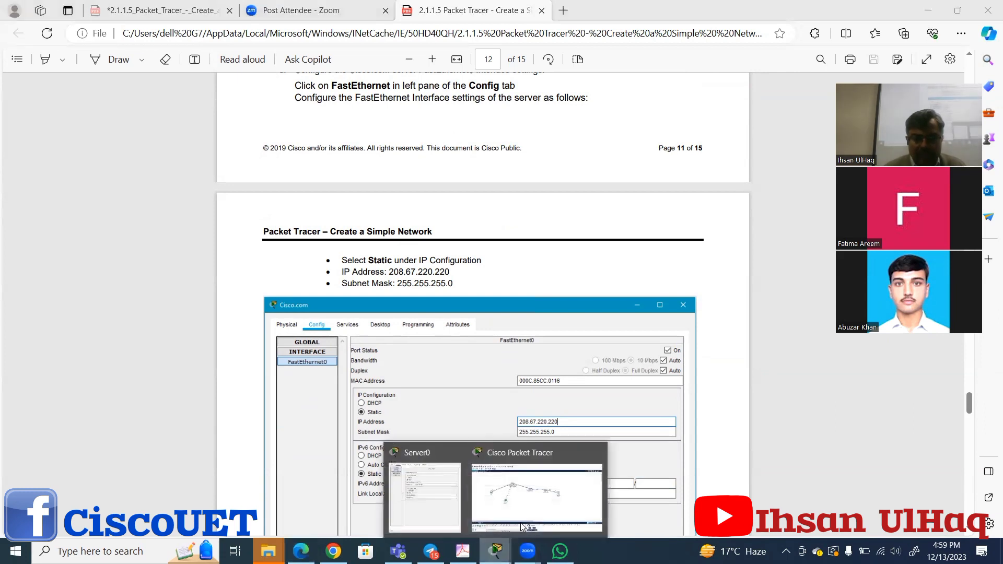
pyautogui.click(431, 497)
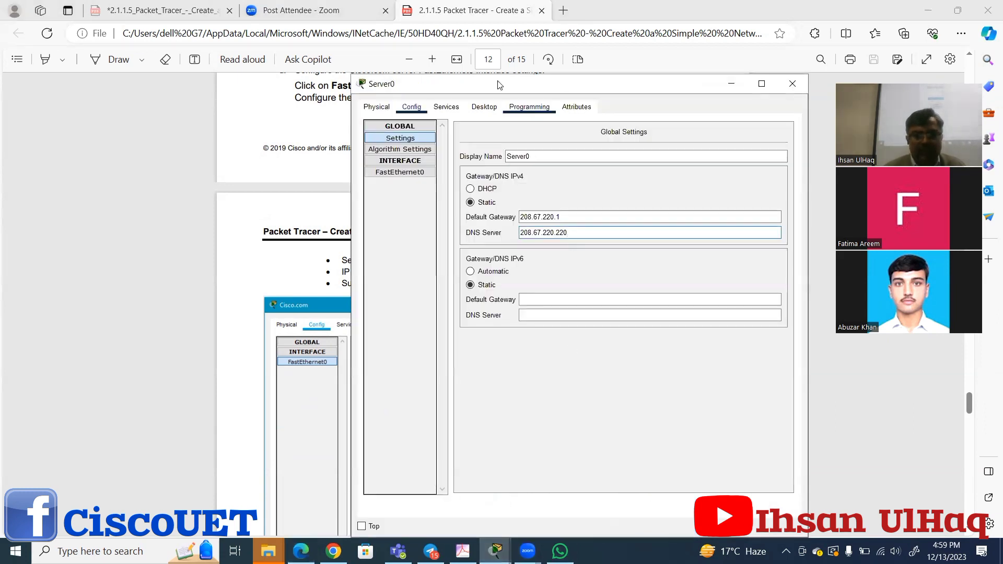
pyautogui.click(406, 172)
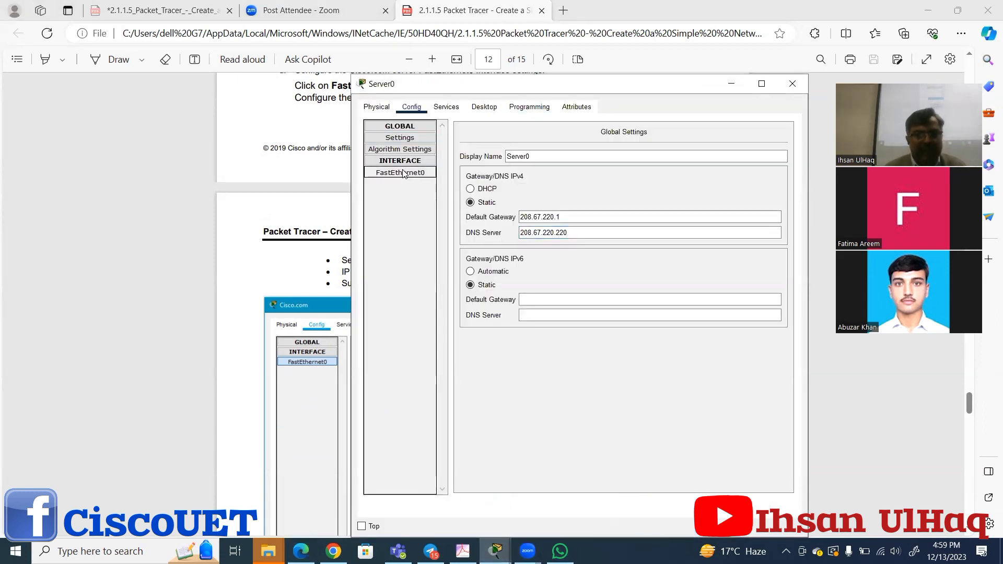
pyautogui.click(663, 225)
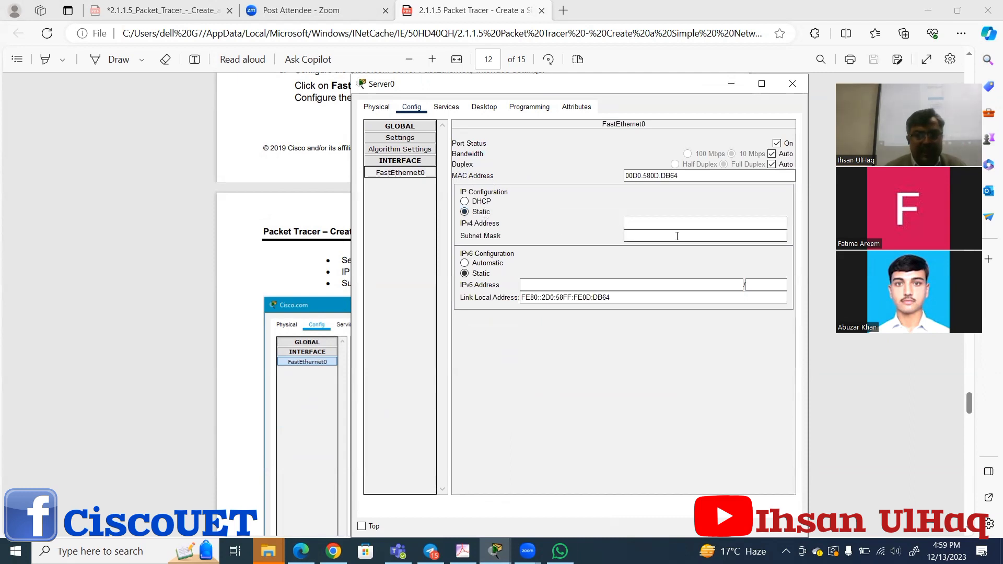
pyautogui.click(661, 222)
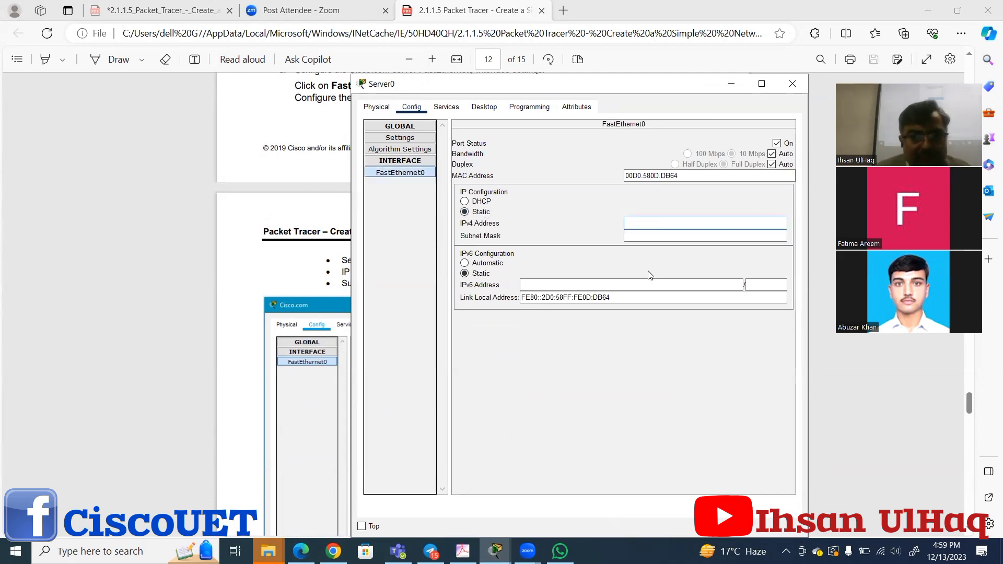
pyautogui.write('2')
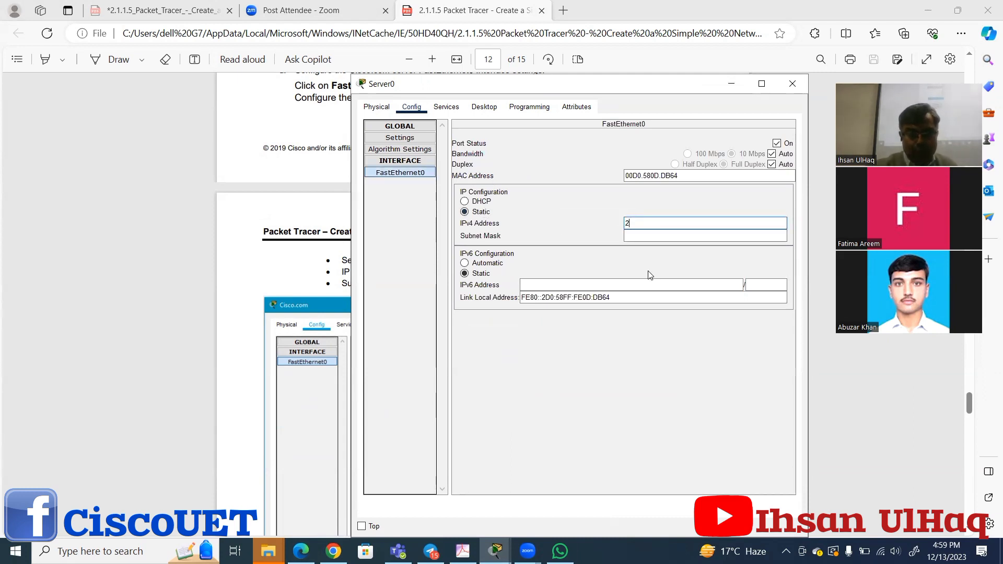
pyautogui.write('08.67.')
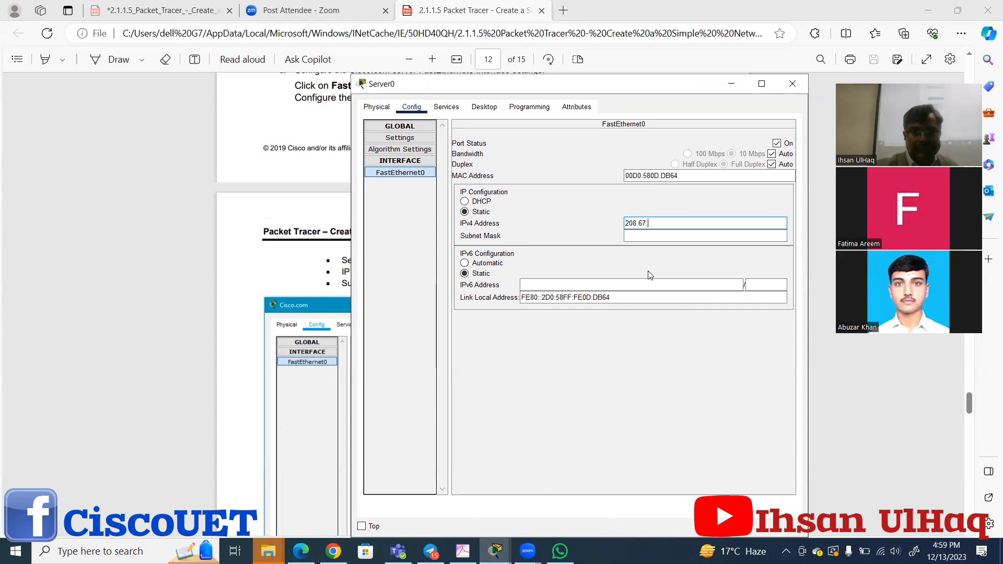
pyautogui.write('220.200')
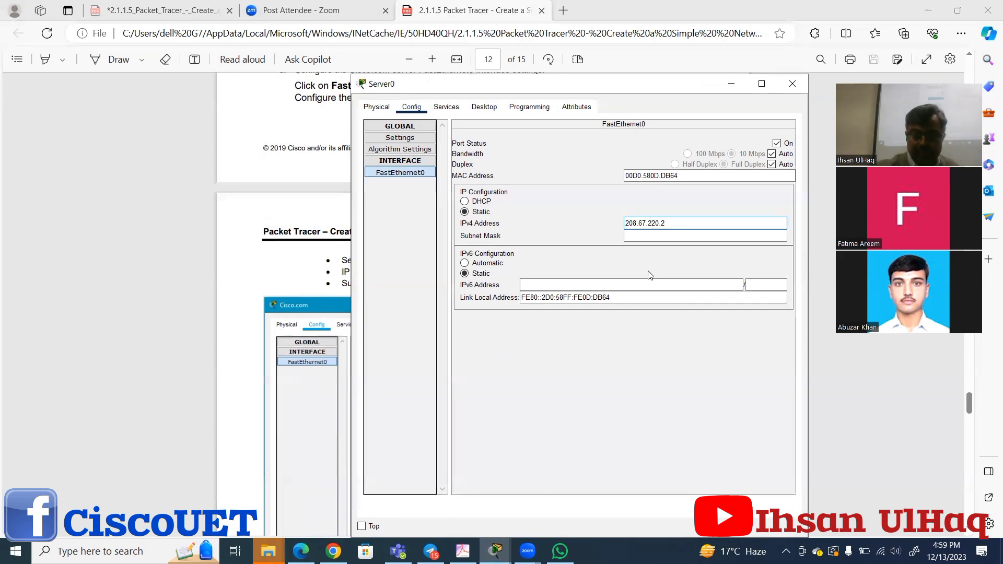
pyautogui.press('Tab')
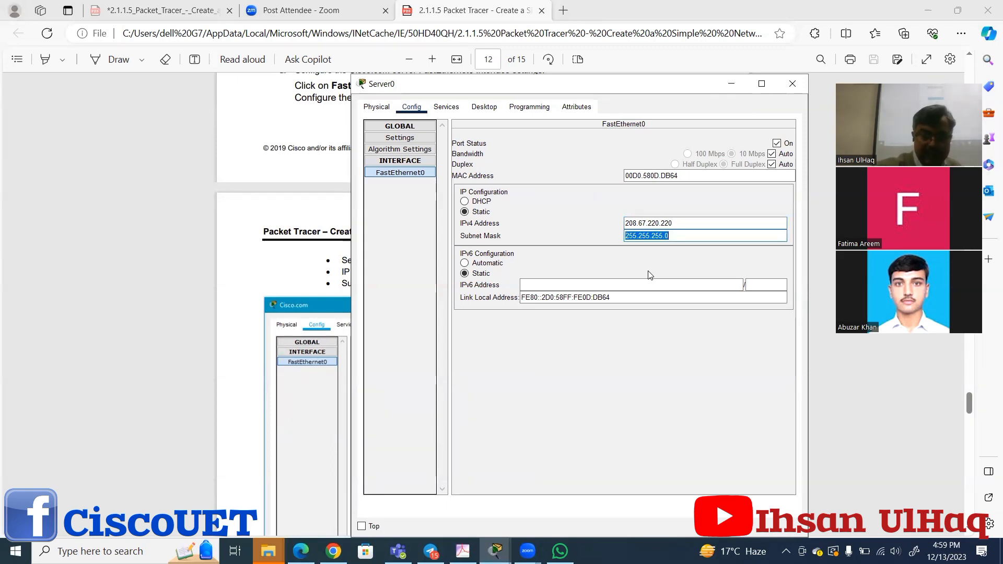
pyautogui.click(629, 387)
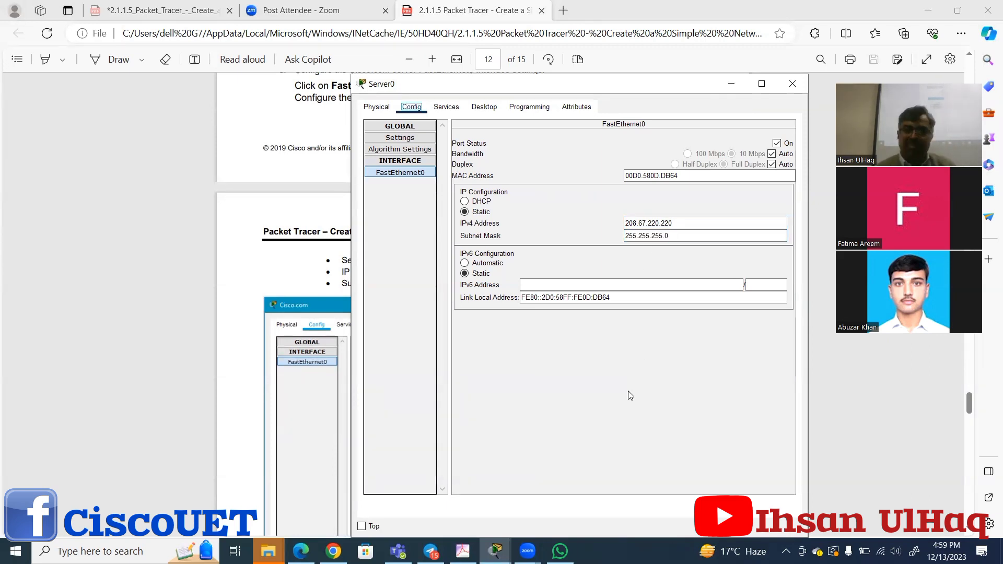
pyautogui.click(792, 84)
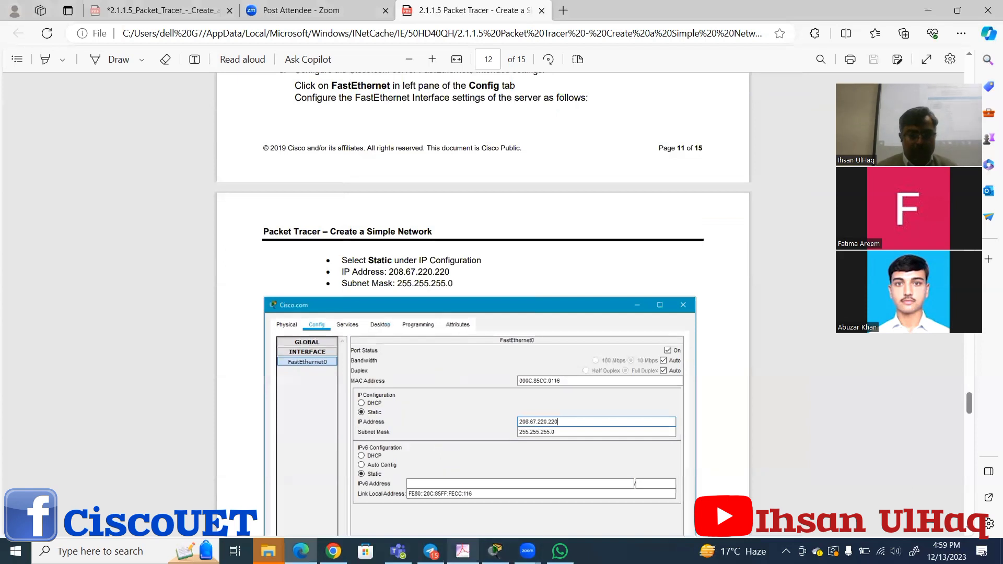
# Switch to the Packet Tracer workspace and inspect the port and IP address details of Wireless Router0.
pyautogui.moveTo(333, 550)
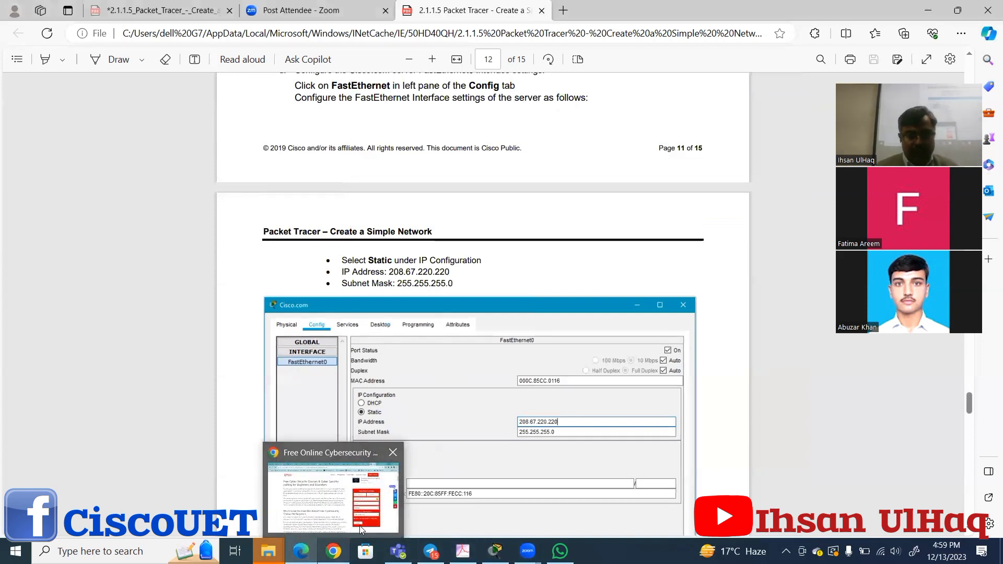
pyautogui.click(488, 511)
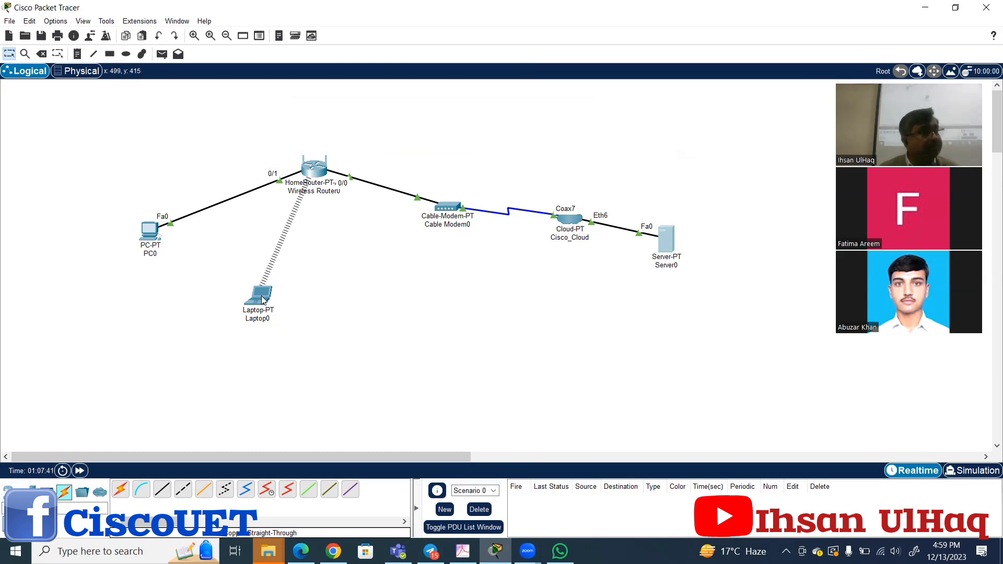
pyautogui.moveTo(263, 295)
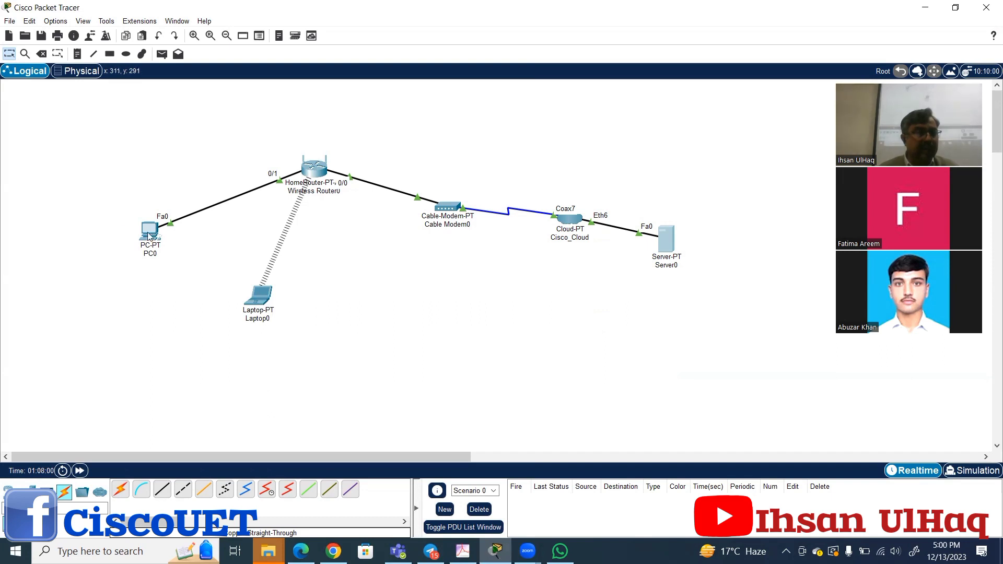
pyautogui.moveTo(157, 235)
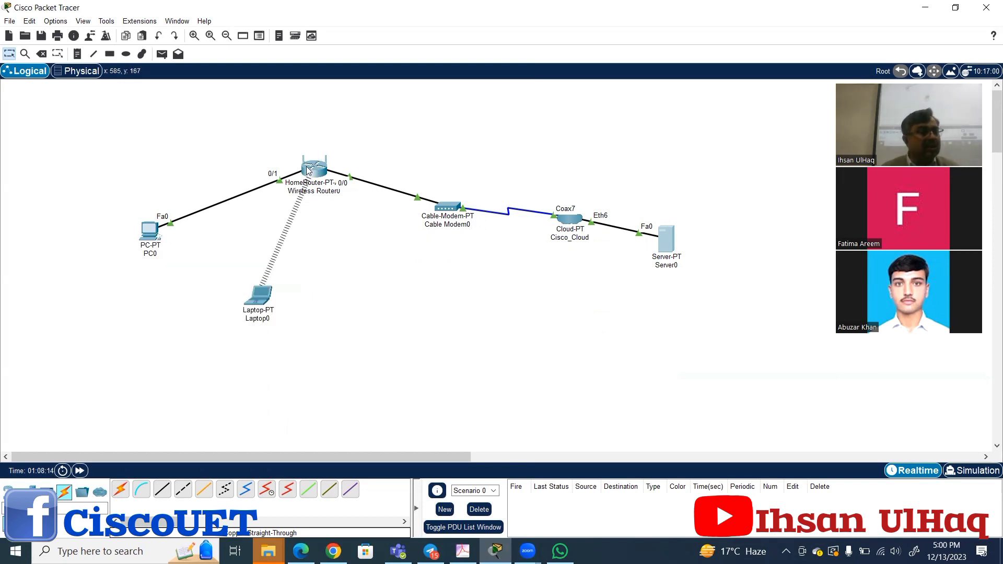
pyautogui.moveTo(307, 170)
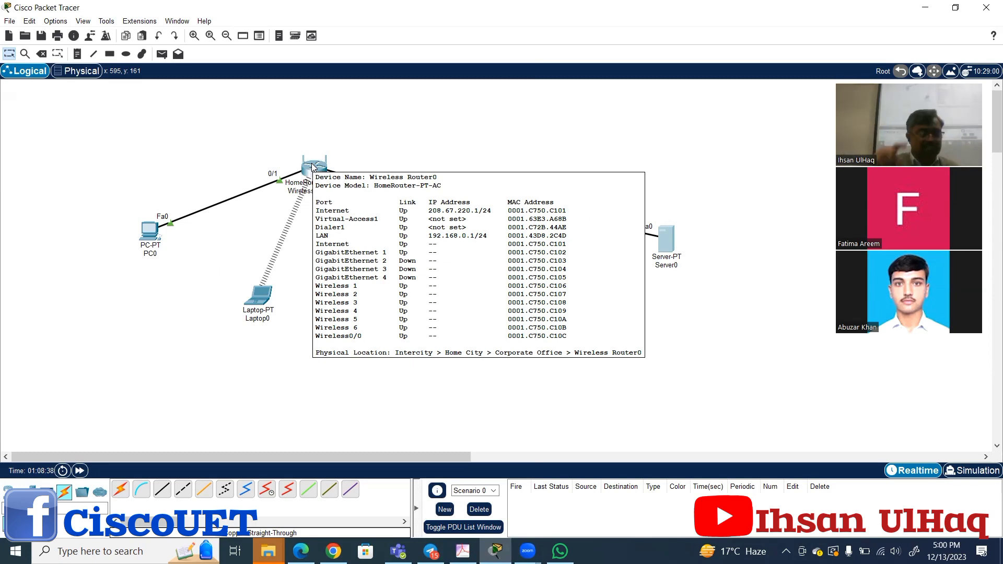
# Open PC0's Command Prompt and page through the remaining ipconfig /all output to reach an empty prompt.
pyautogui.click(147, 230)
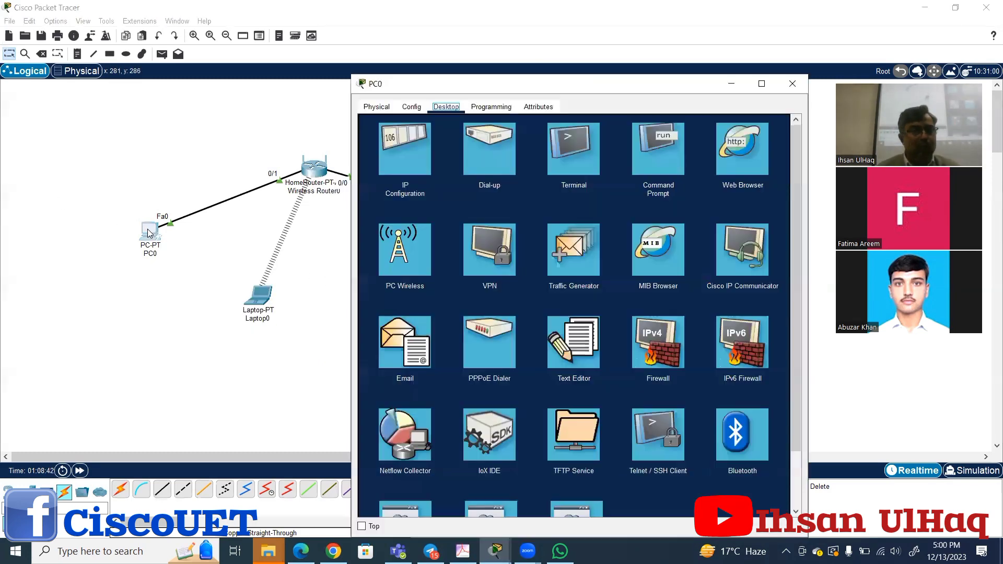
pyautogui.click(674, 141)
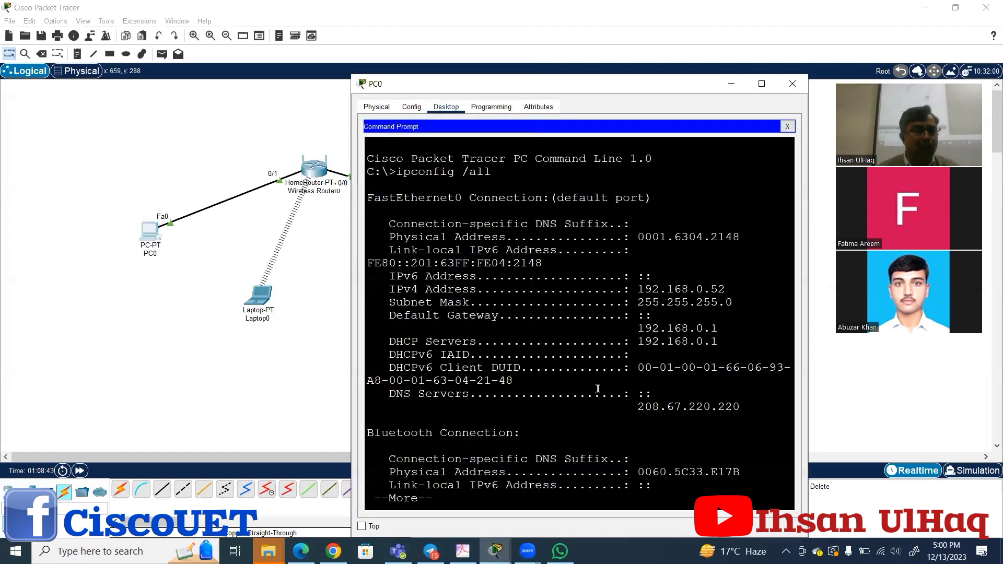
pyautogui.press('Return')
pyautogui.press('Return')
pyautogui.press('Return')
pyautogui.press('Return')
pyautogui.press('Return')
pyautogui.press('Return')
pyautogui.press('Return')
pyautogui.press('Return')
pyautogui.press('Return')
pyautogui.press('Return')
pyautogui.press('Return')
pyautogui.press('Return')
pyautogui.press('Return')
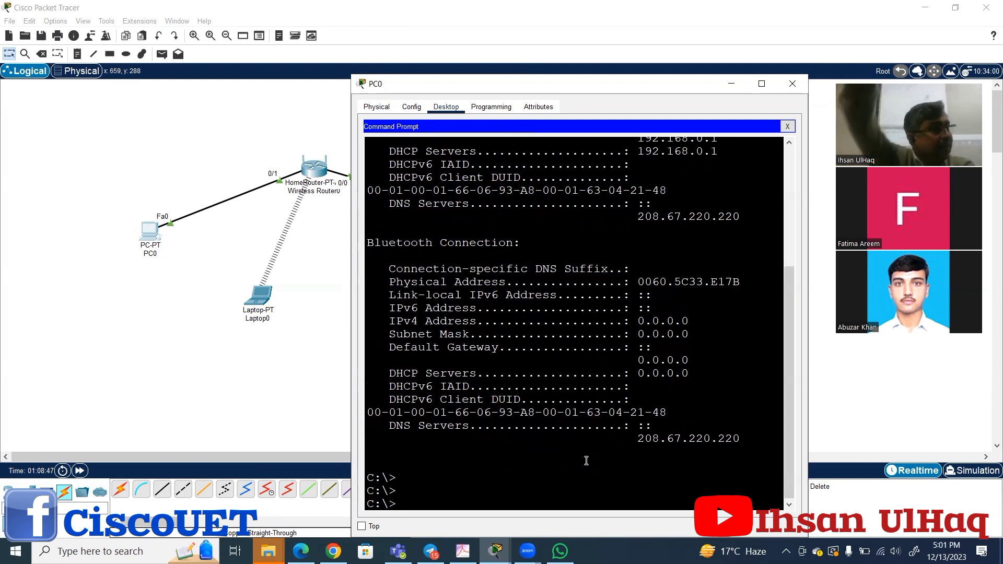
# Ping 192.168.0.52 from PC0 and highlight the sent and received packet counts in the ping statistics.
pyautogui.write('ping')
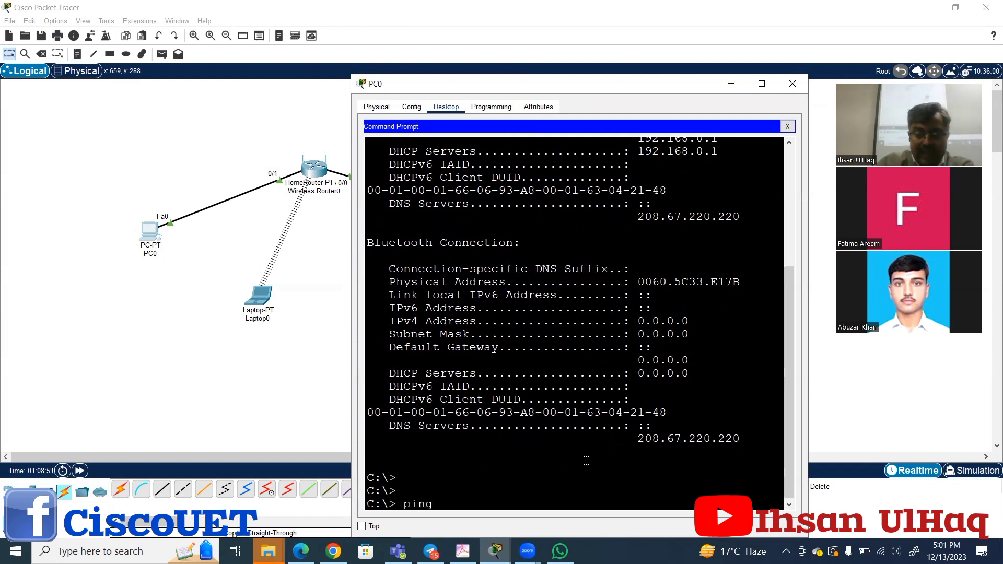
pyautogui.write(' 1')
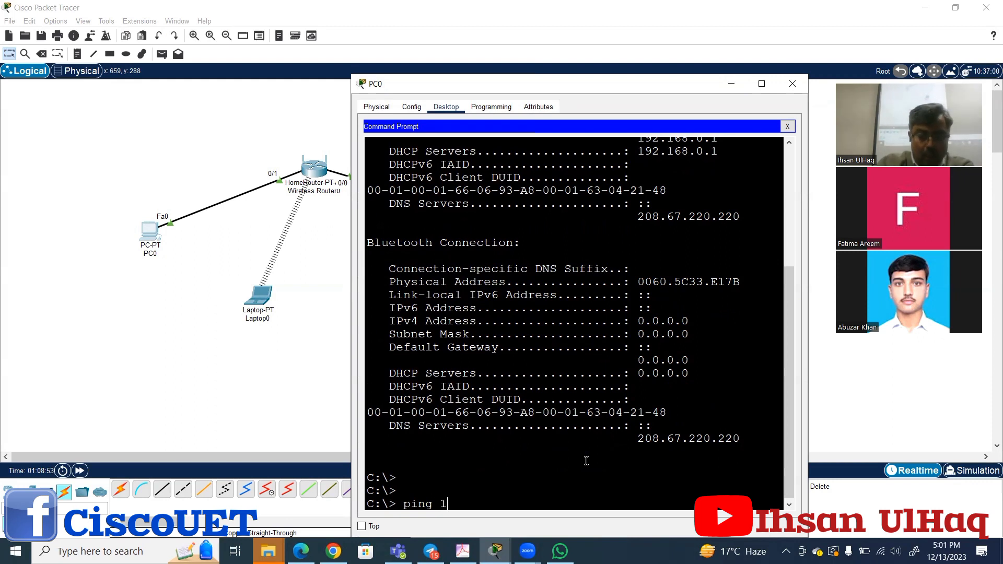
pyautogui.write('92.168')
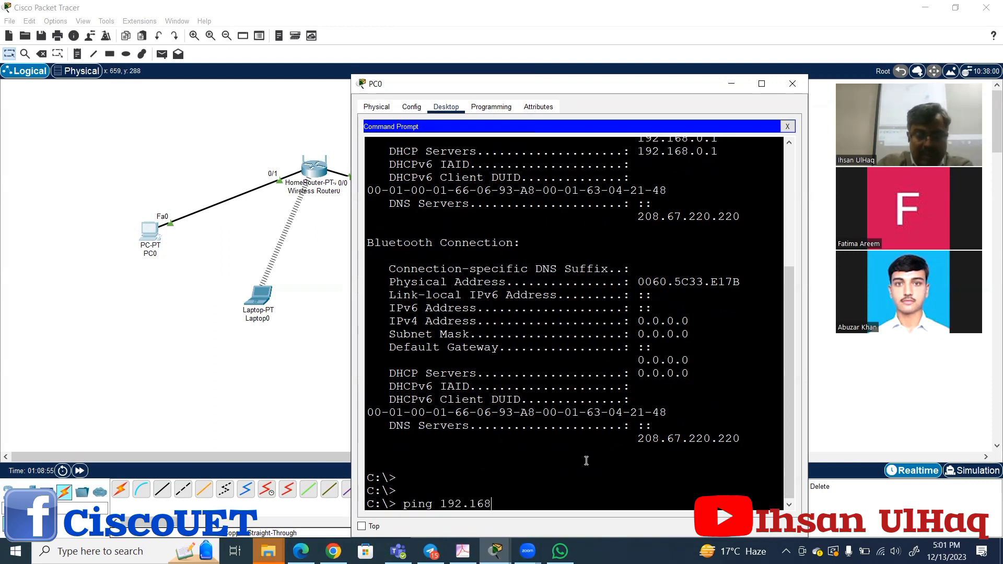
pyautogui.write('.1')
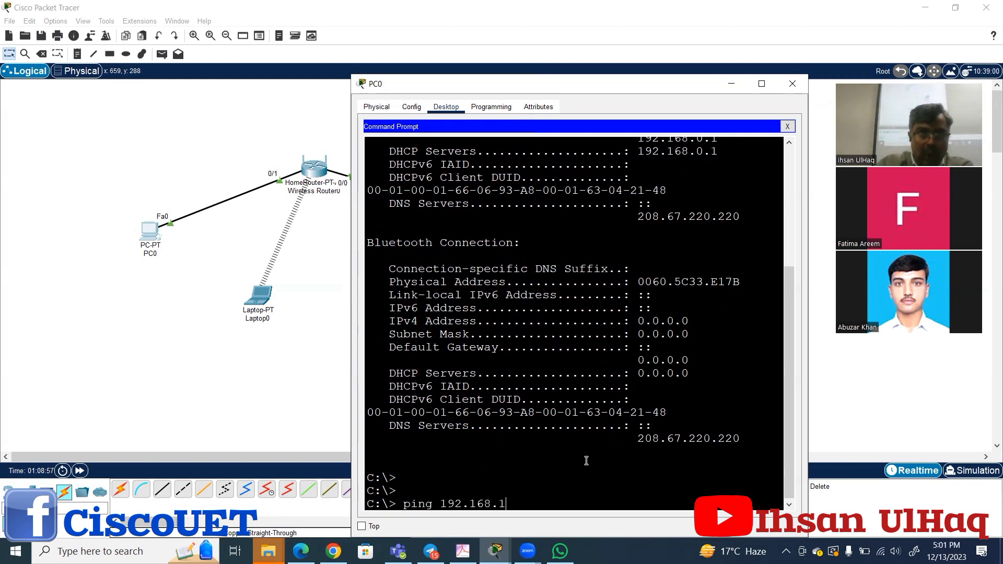
pyautogui.write('.52')
pyautogui.press('BackSpace')
pyautogui.press('BackSpace')
pyautogui.press('BackSpace')
pyautogui.press('BackSpace')
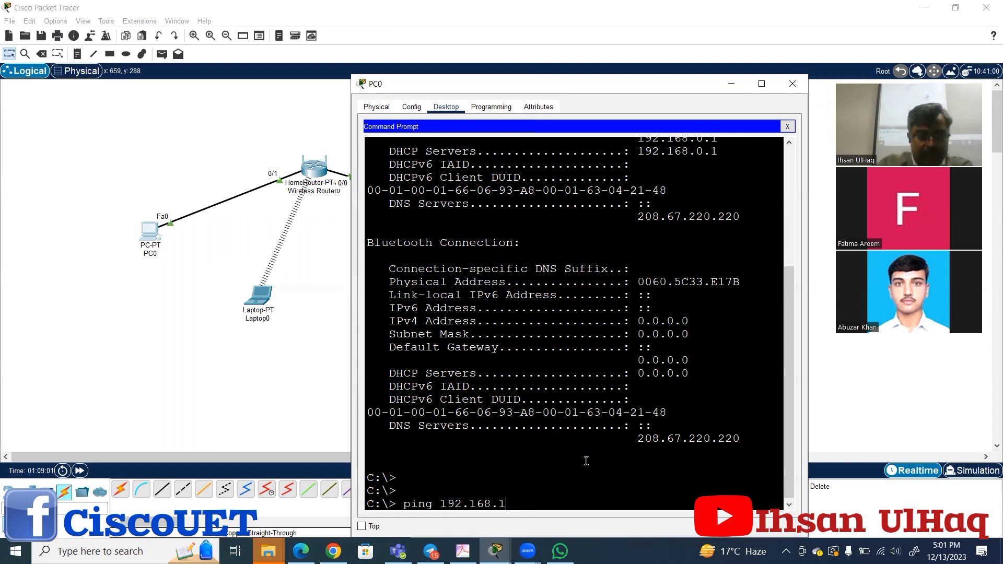
pyautogui.write('0.52')
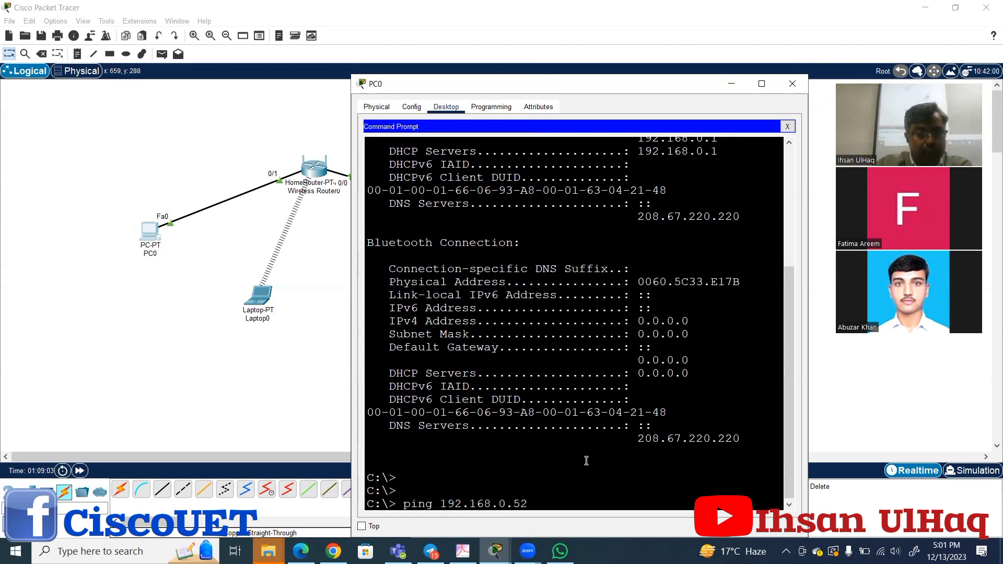
pyautogui.press('Return')
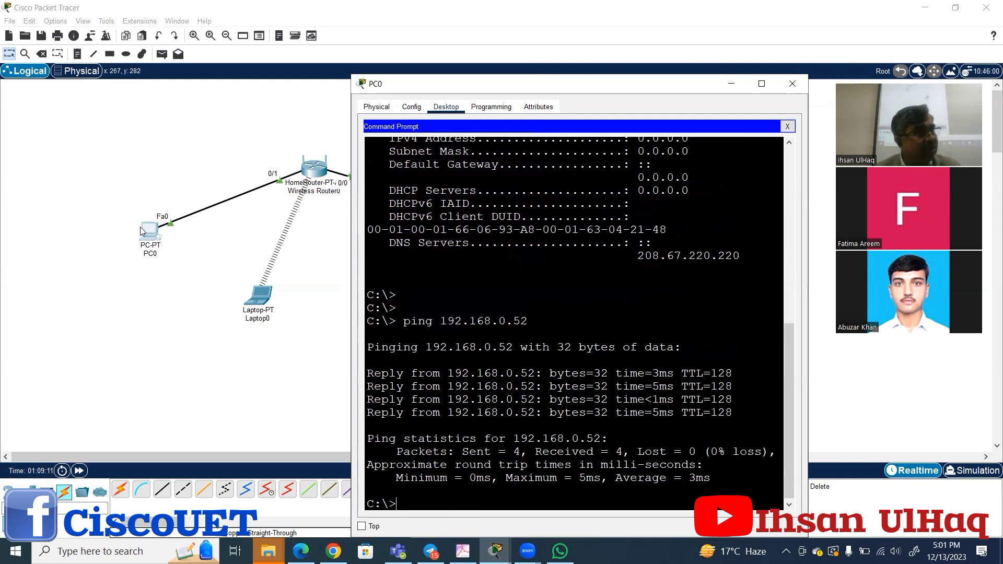
pyautogui.moveTo(520, 452); pyautogui.dragTo(480, 451)
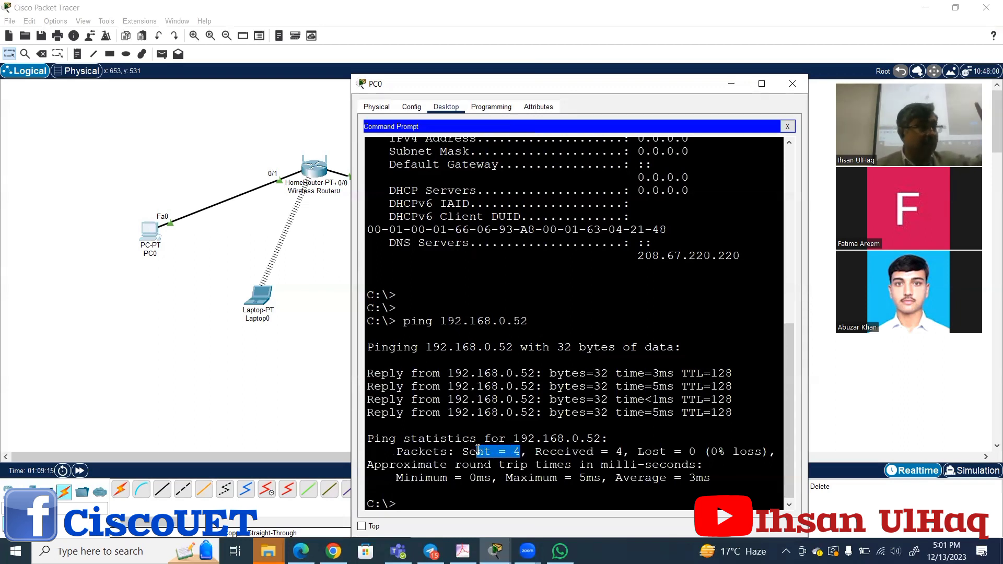
pyautogui.moveTo(629, 451); pyautogui.dragTo(538, 454)
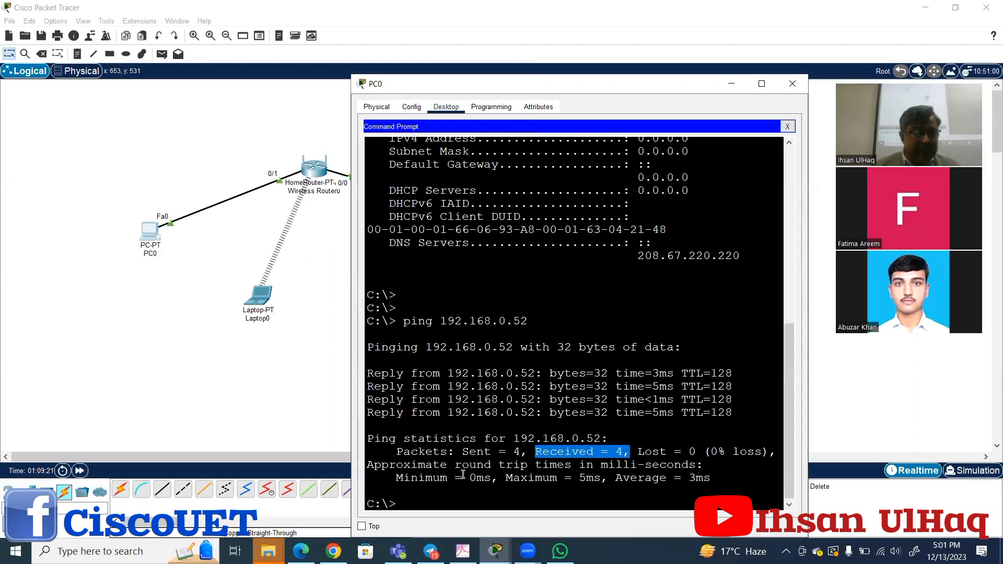
# Ping 192.168.0.51 from PC0's command prompt by reusing the previous ping command with the changed address.
pyautogui.click(425, 505)
pyautogui.press('Up')
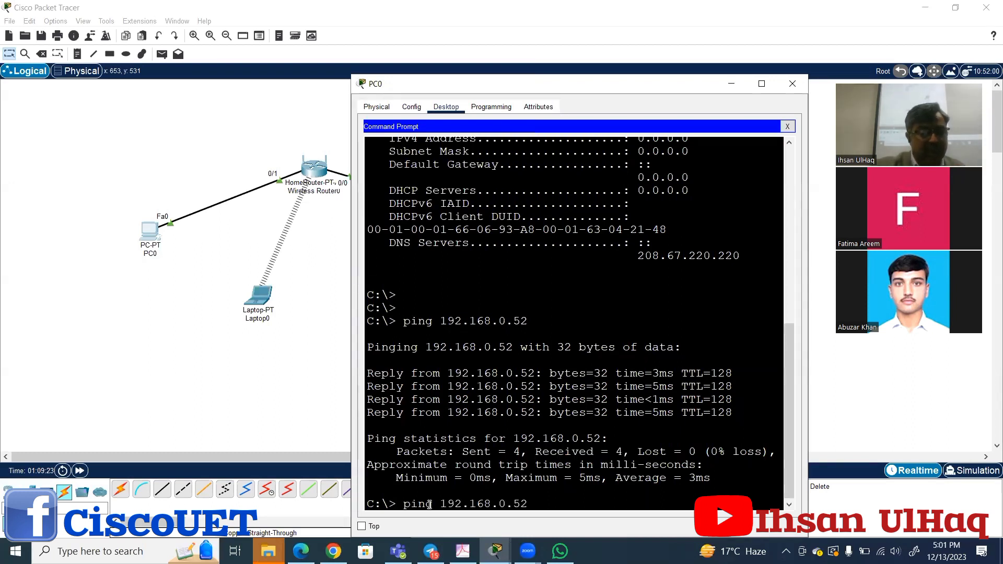
pyautogui.press('BackSpace')
pyautogui.write('1')
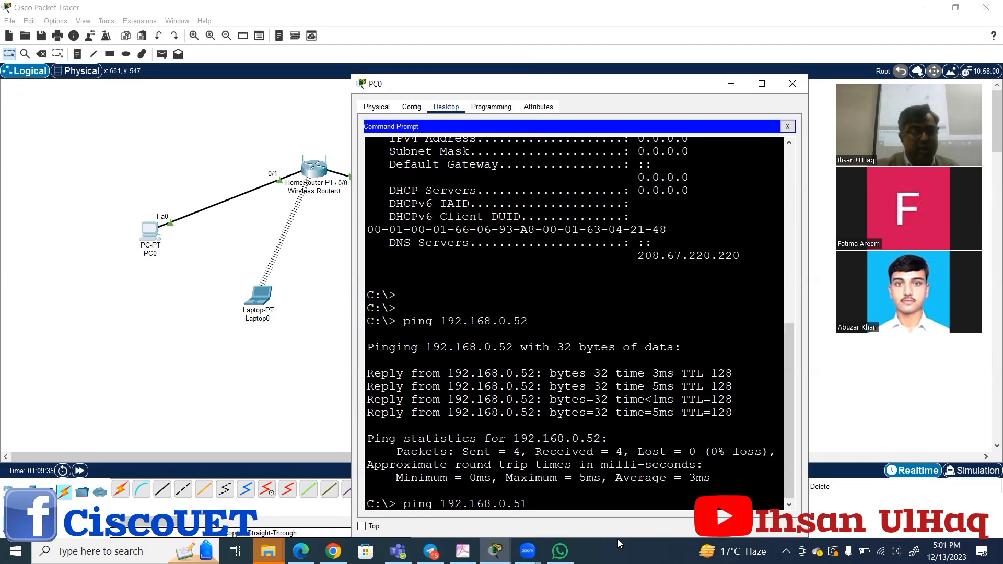
pyautogui.press('Return')
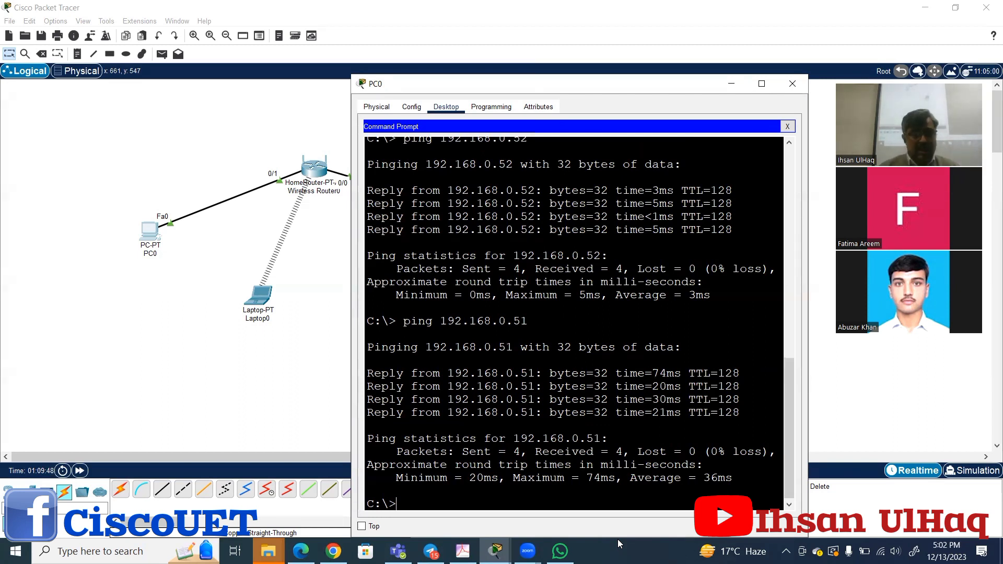
pyautogui.write('ng www')
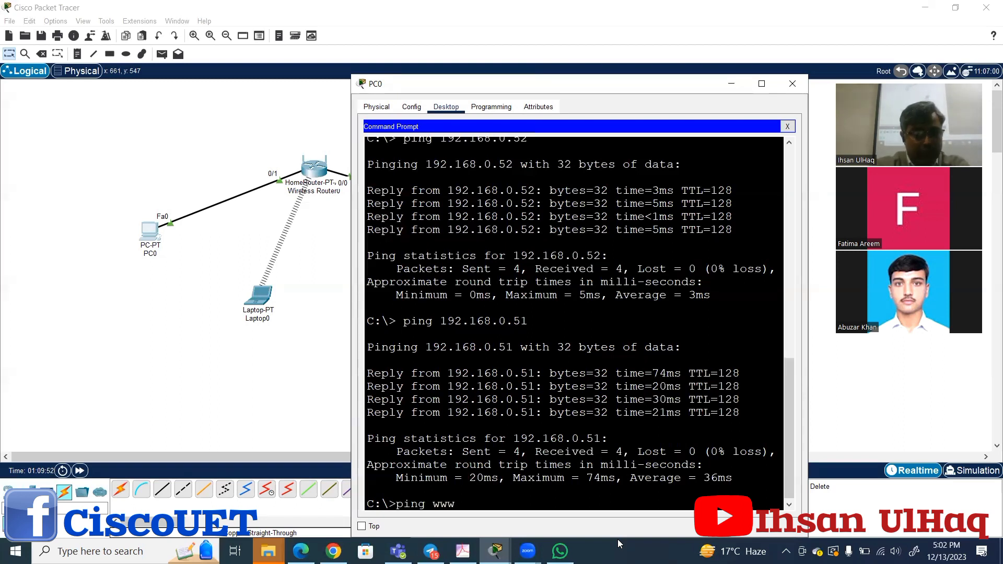
pyautogui.write('.cisco')
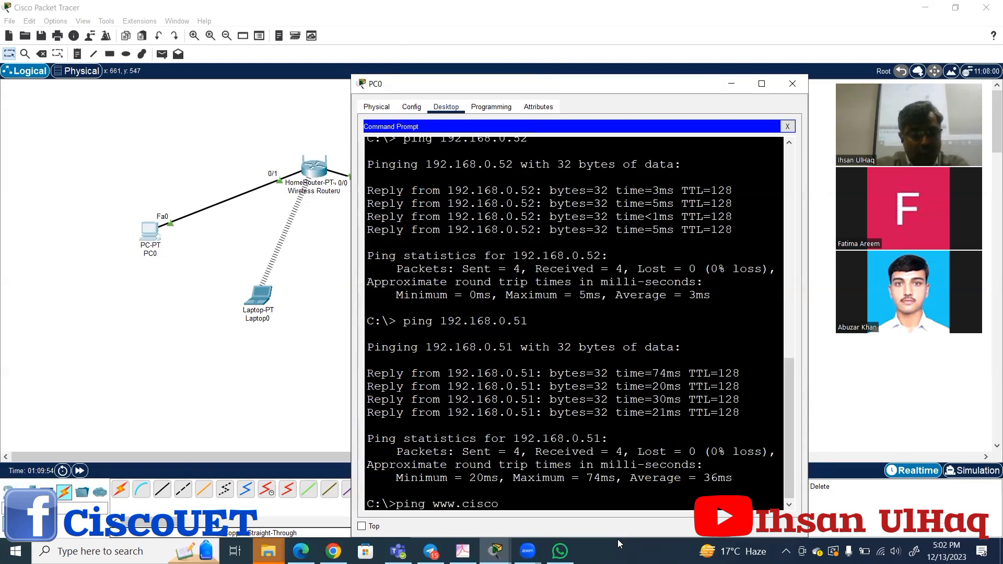
pyautogui.write('.com')
pyautogui.press('Return')
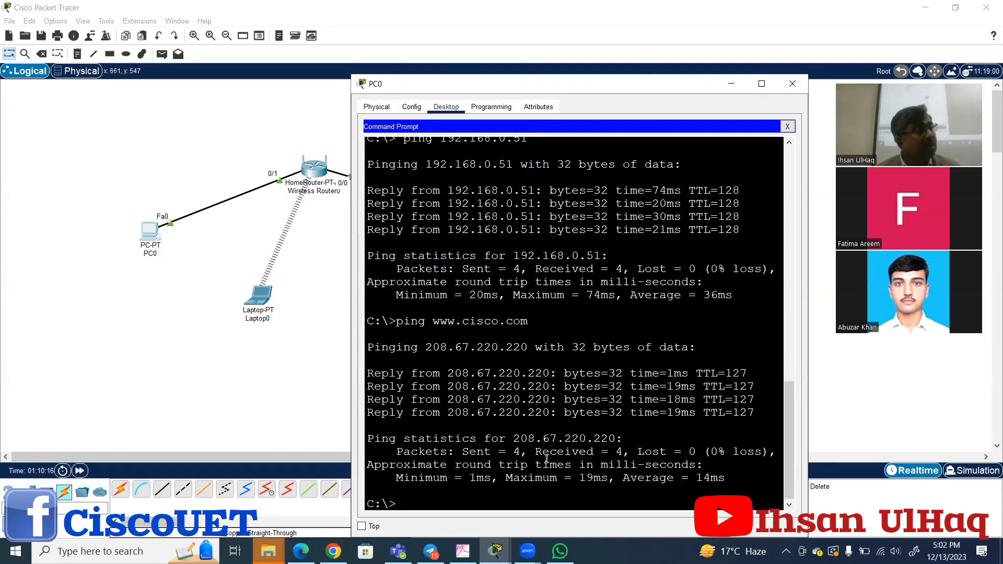
pyautogui.moveTo(457, 453); pyautogui.dragTo(523, 448)
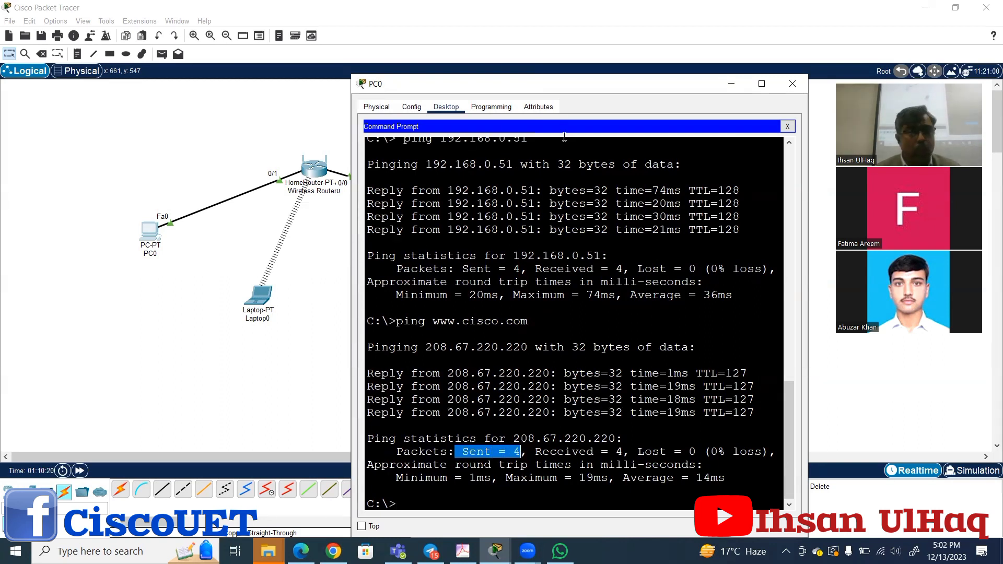
# Move PC0's window aside to view the whole topology, then close the window.
pyautogui.moveTo(645, 93); pyautogui.dragTo(611, 340)
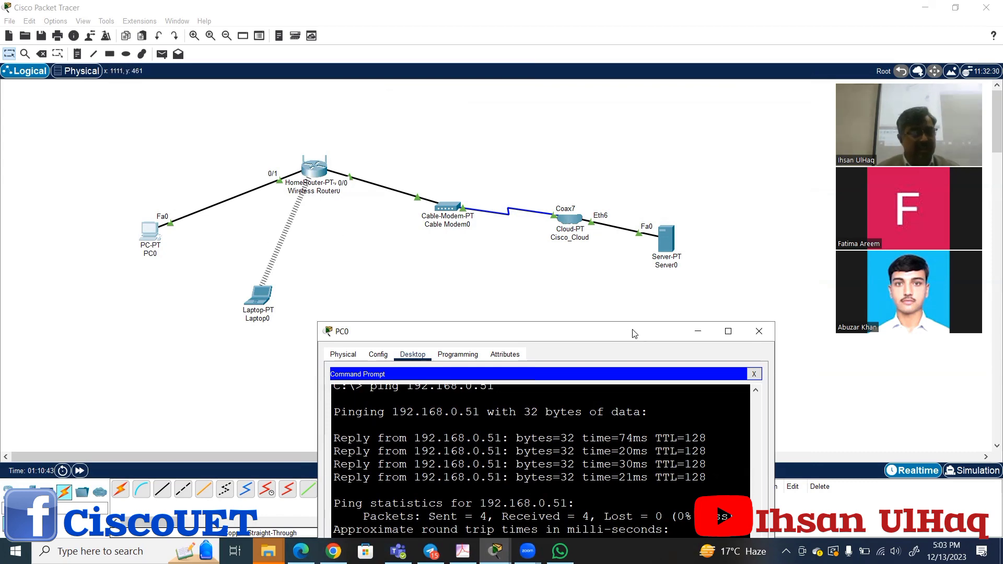
pyautogui.moveTo(633, 331); pyautogui.dragTo(601, 39)
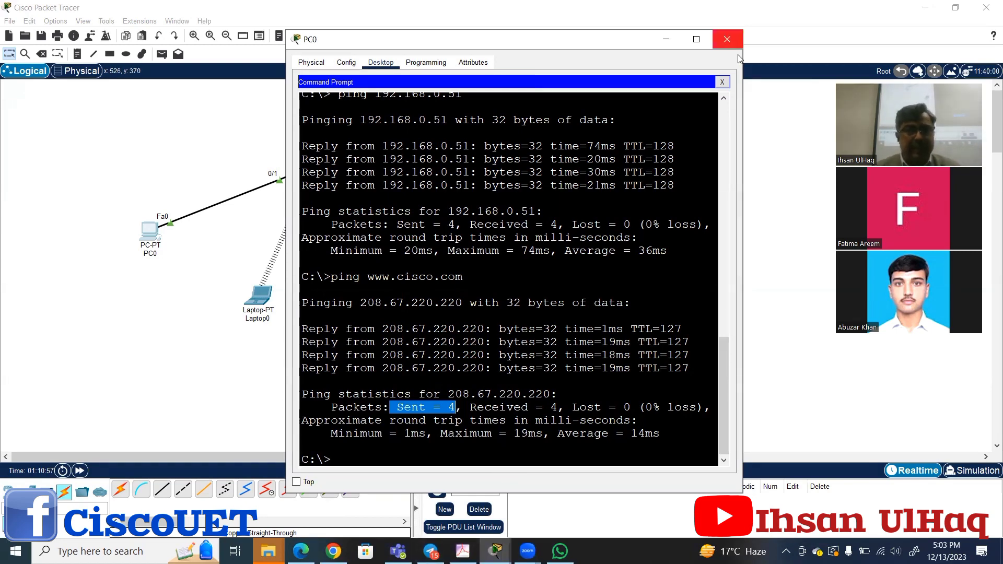
pyautogui.click(727, 39)
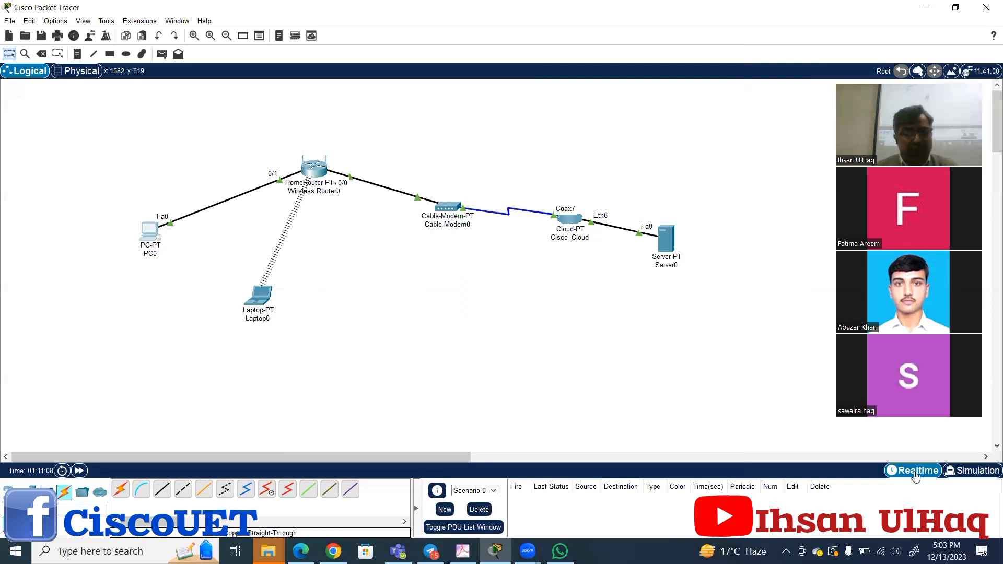
# Switch to Simulation mode, limit the visible events to ICMP only, and widen the simulation panel.
pyautogui.click(987, 472)
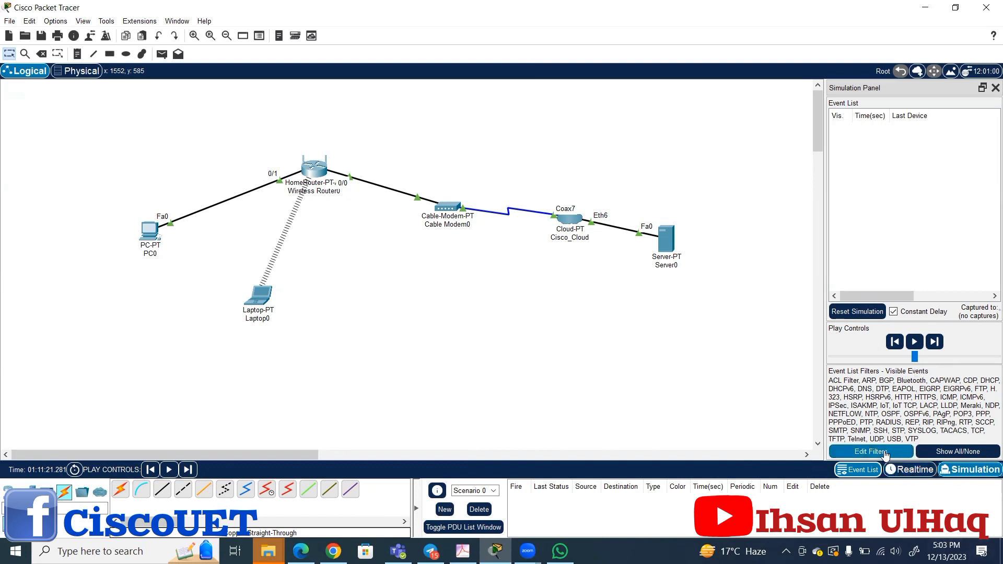
pyautogui.click(957, 453)
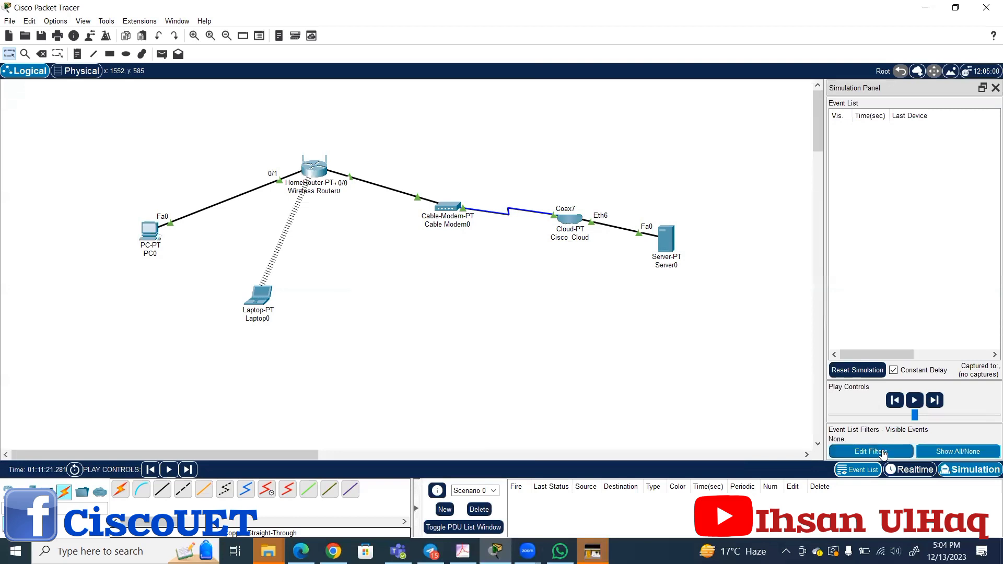
pyautogui.click(907, 453)
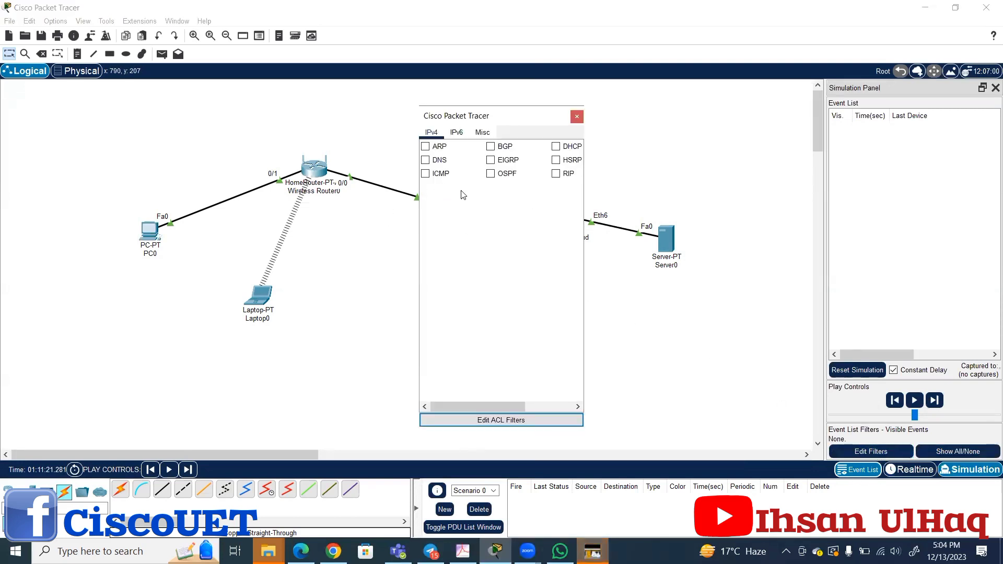
pyautogui.click(434, 177)
pyautogui.click(578, 115)
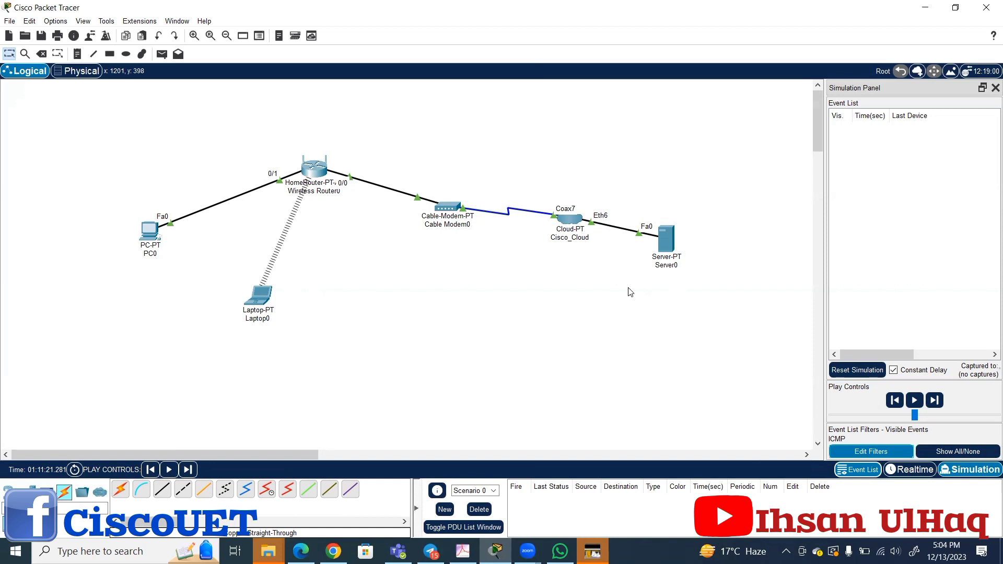
pyautogui.moveTo(816, 188); pyautogui.dragTo(701, 185)
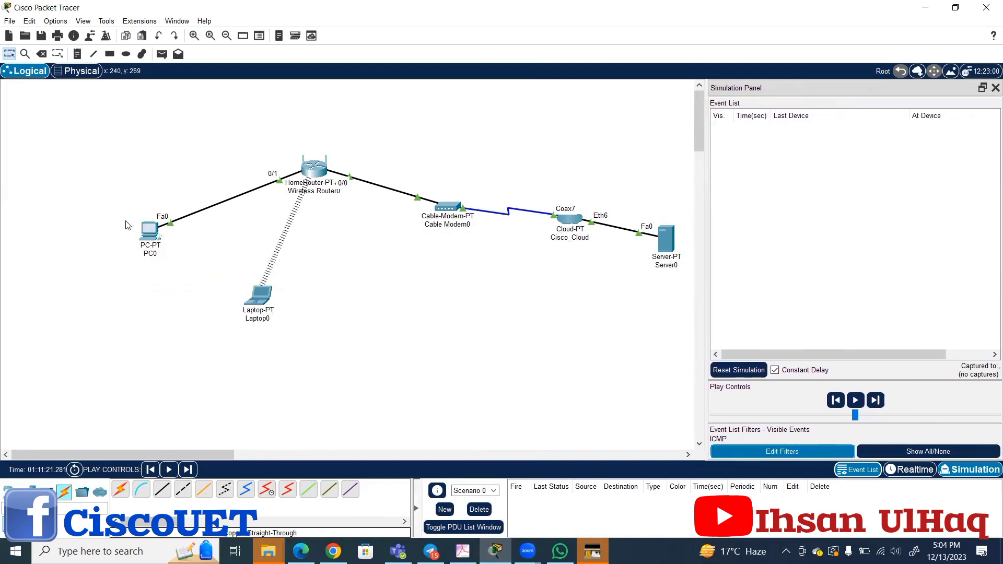
pyautogui.click(147, 235)
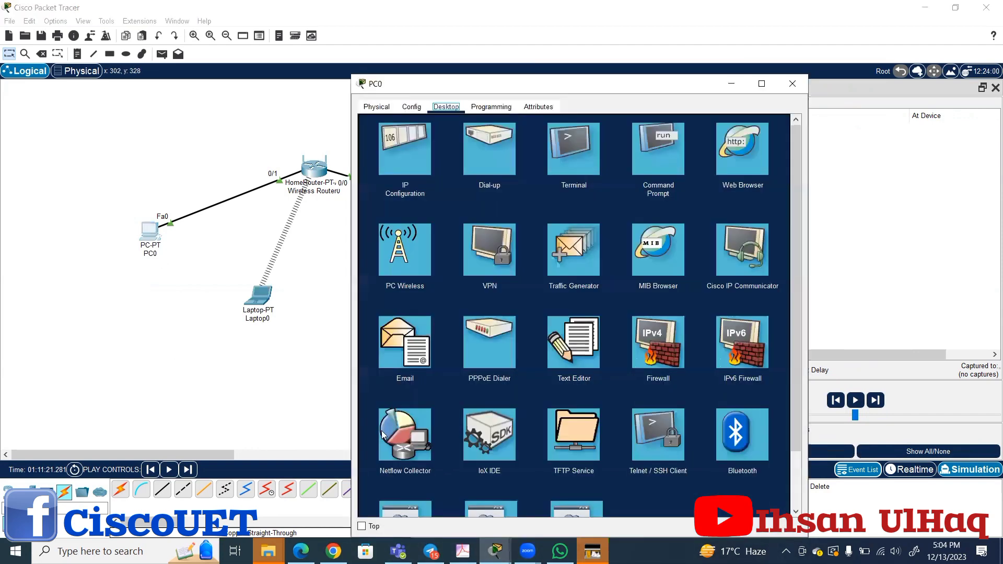
pyautogui.click(661, 155)
pyautogui.moveTo(624, 83); pyautogui.dragTo(477, 49)
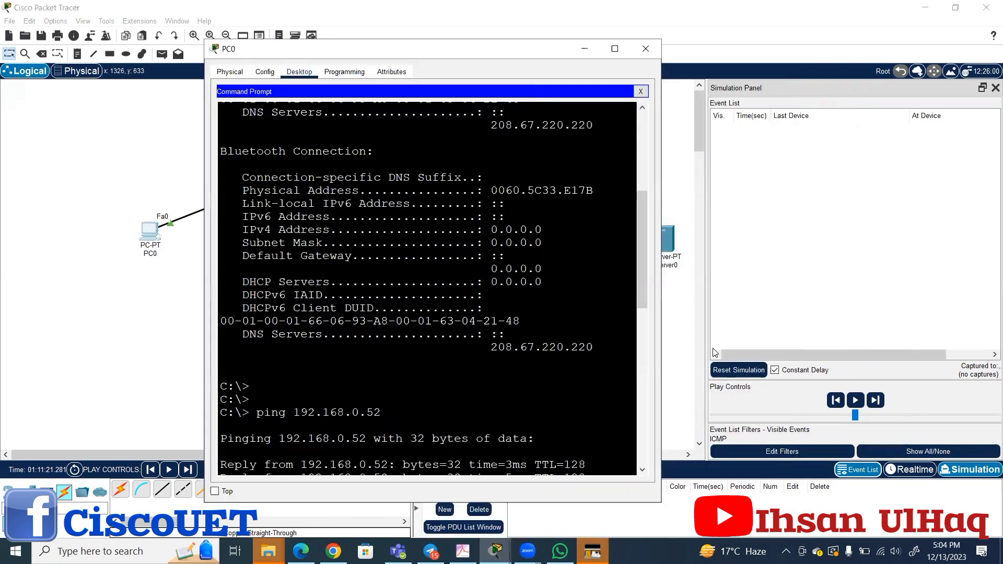
pyautogui.moveTo(642, 265); pyautogui.dragTo(629, 422)
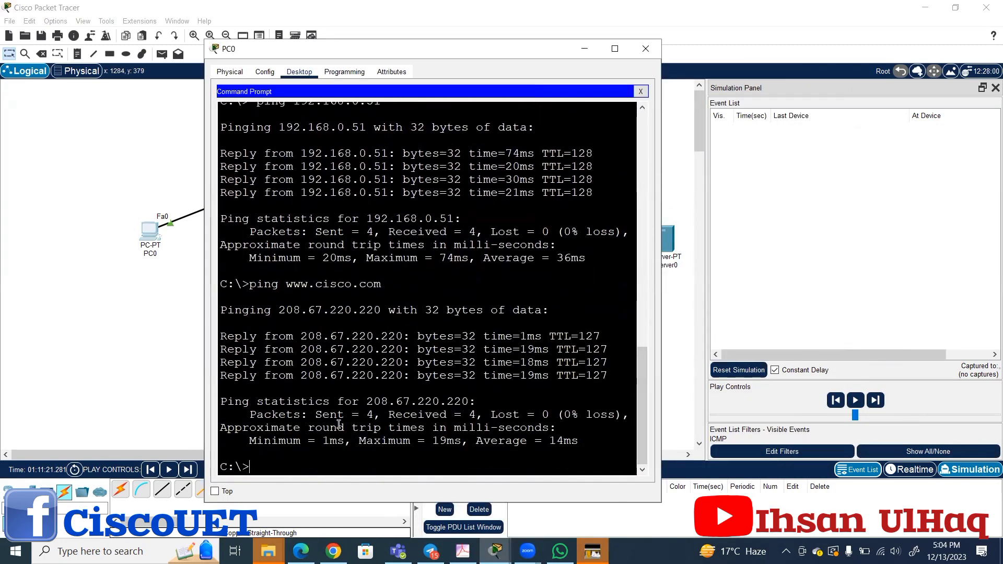
pyautogui.press('Up')
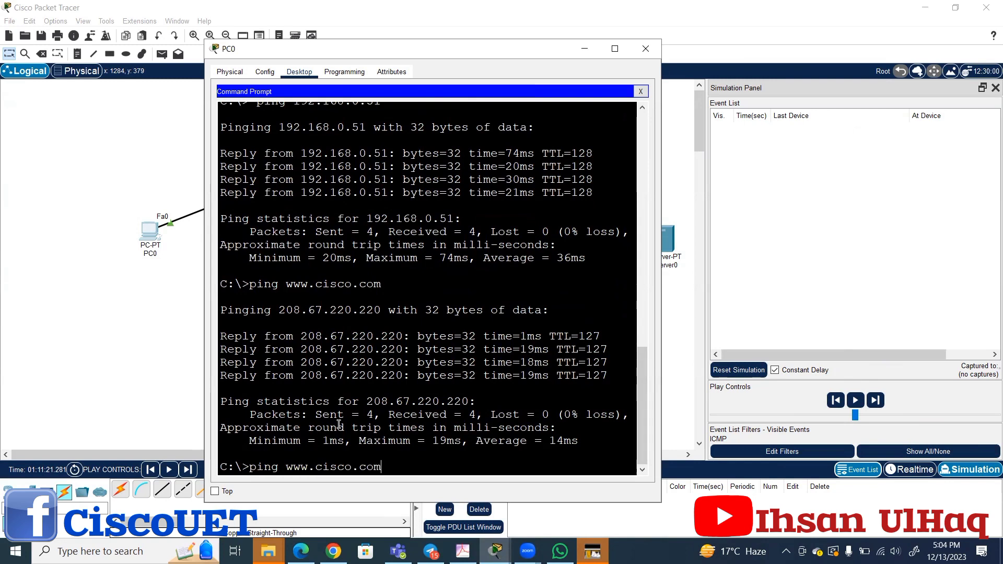
pyautogui.press('Return')
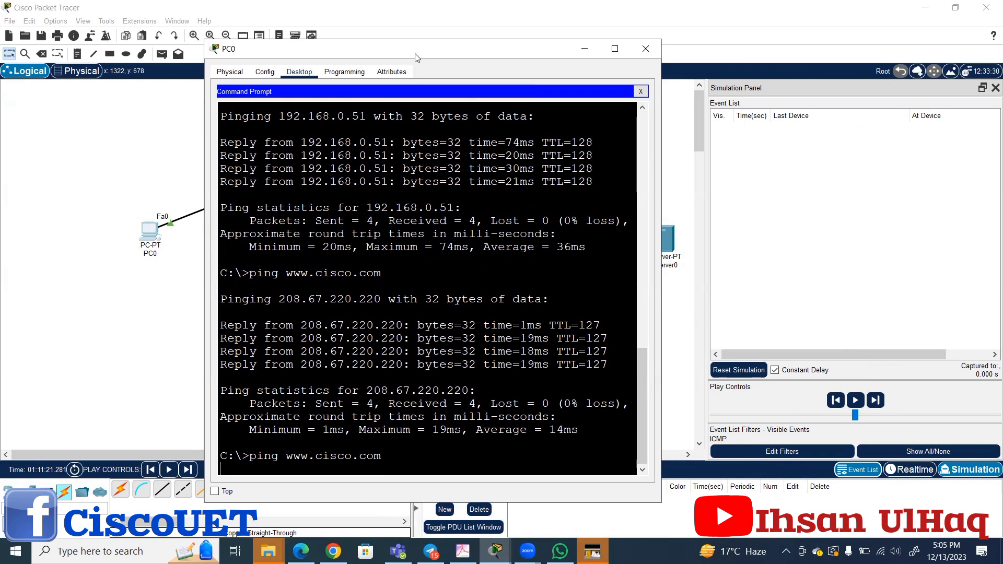
pyautogui.moveTo(418, 55); pyautogui.dragTo(300, 205)
pyautogui.click(467, 199)
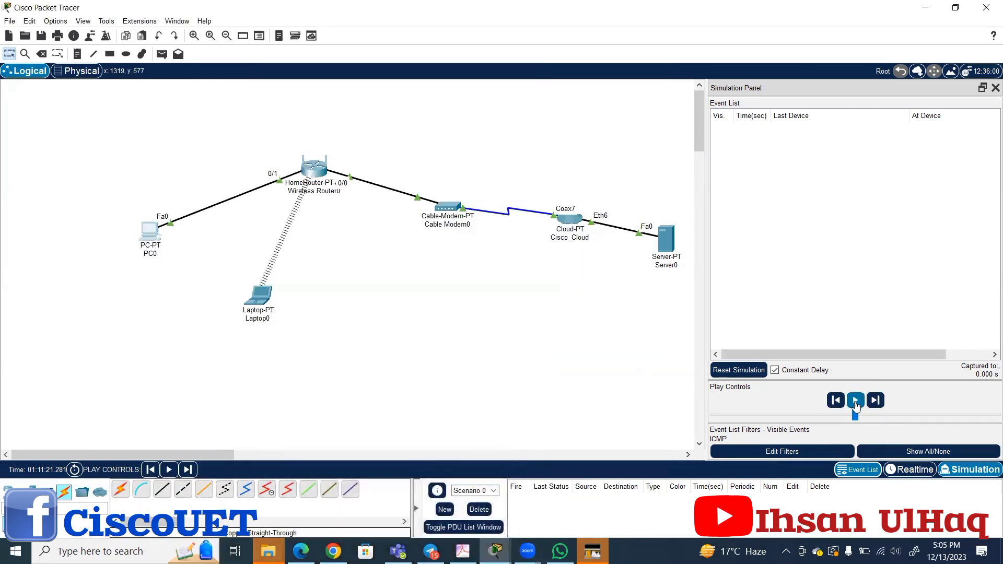
# Advance the simulation one event at a time until the ICMP packet from PC0 reaches Server0.
pyautogui.click(876, 401)
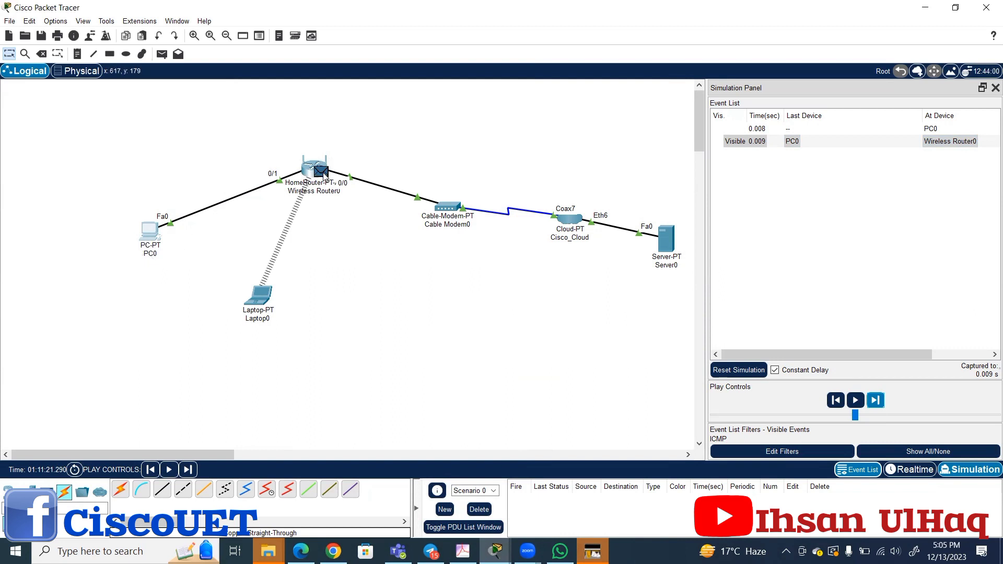
pyautogui.moveTo(324, 176)
pyautogui.click(875, 400)
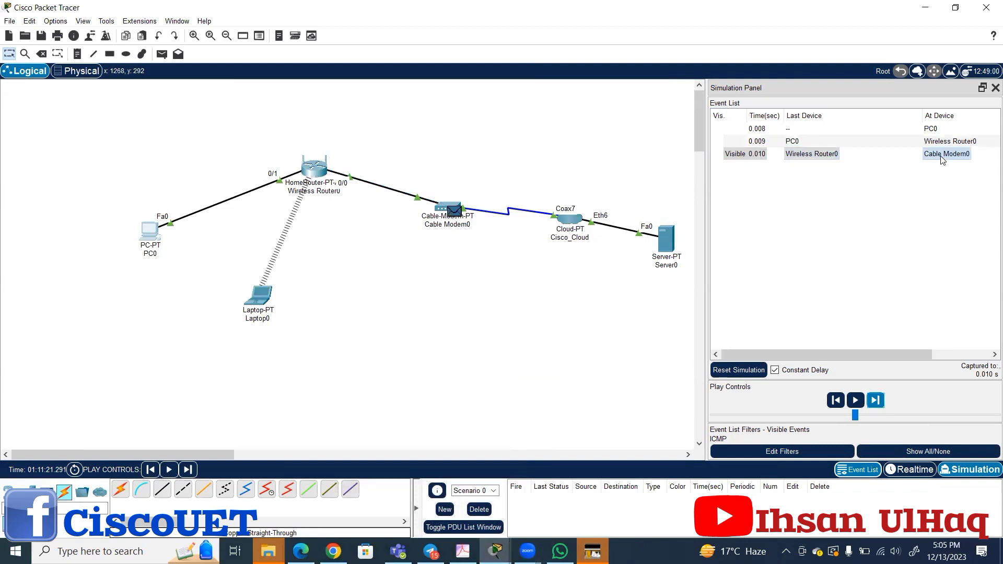
pyautogui.click(881, 401)
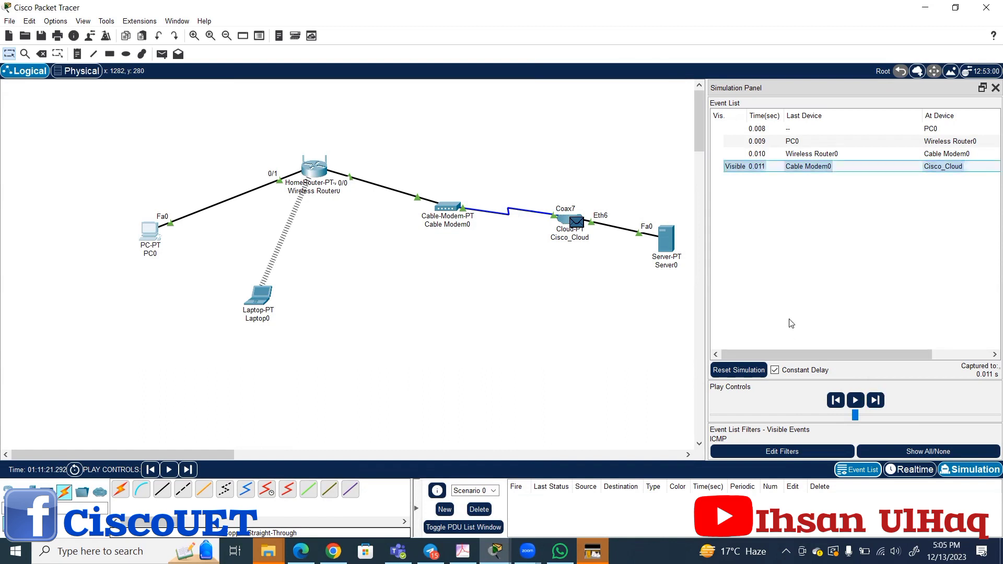
pyautogui.click(876, 401)
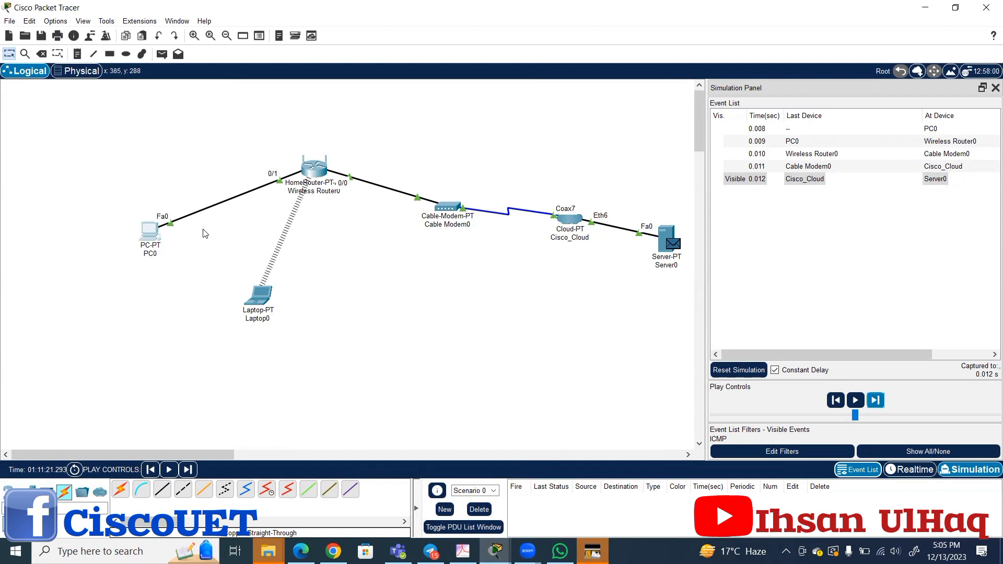
# Advance the simulation event by event until the ICMP reply from Server0 arrives back at PC0.
pyautogui.click(875, 401)
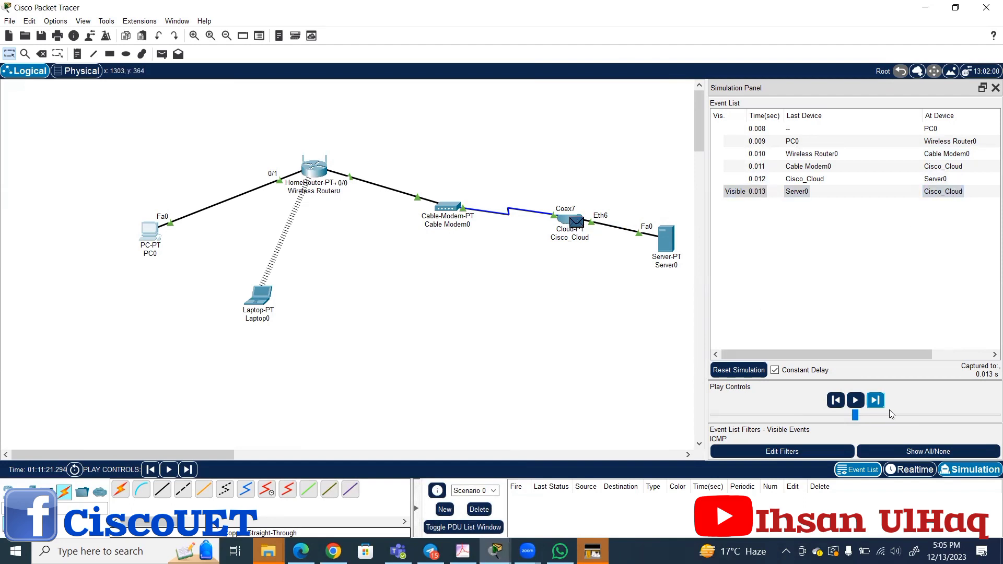
pyautogui.click(877, 400)
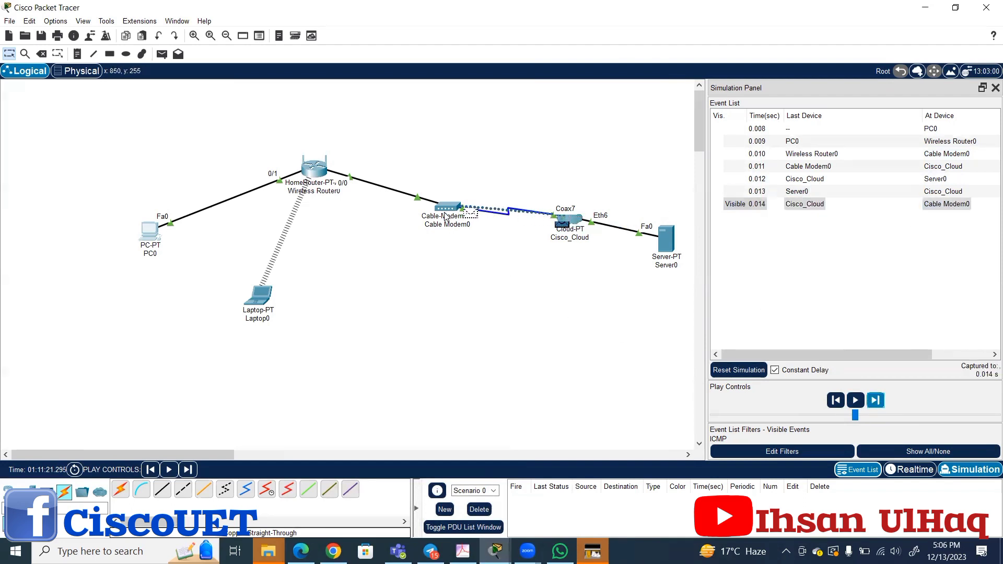
pyautogui.moveTo(446, 217)
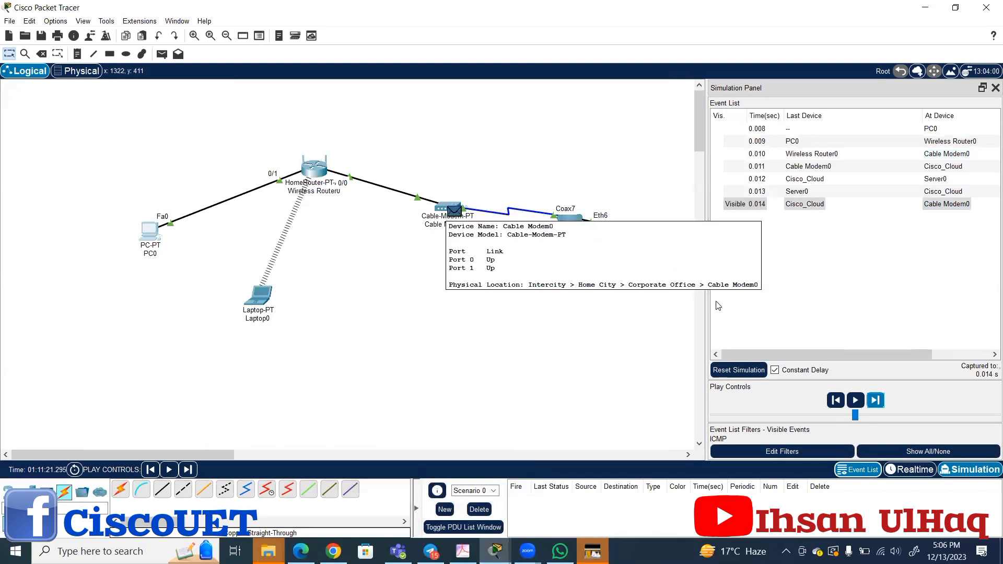
pyautogui.click(876, 401)
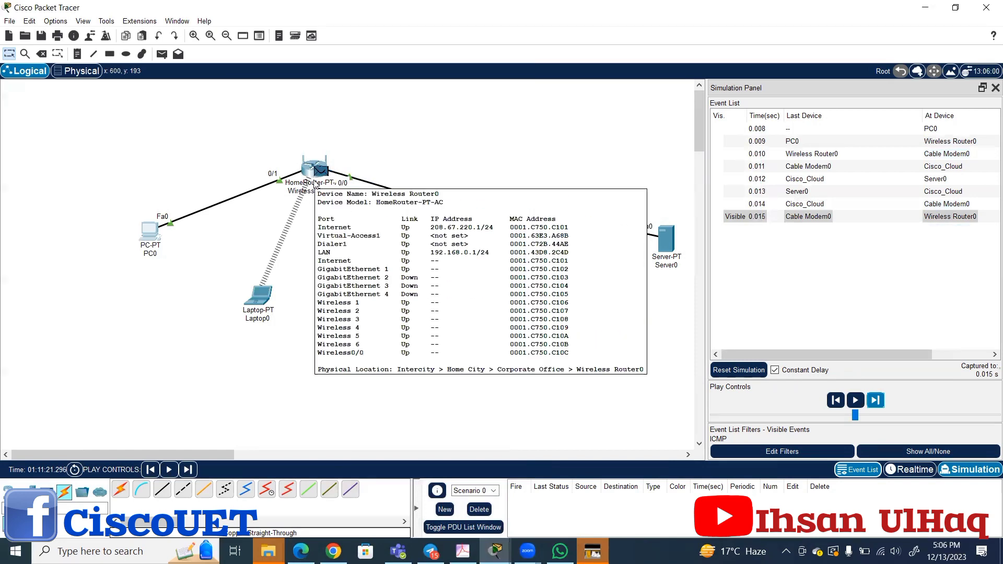
pyautogui.click(877, 400)
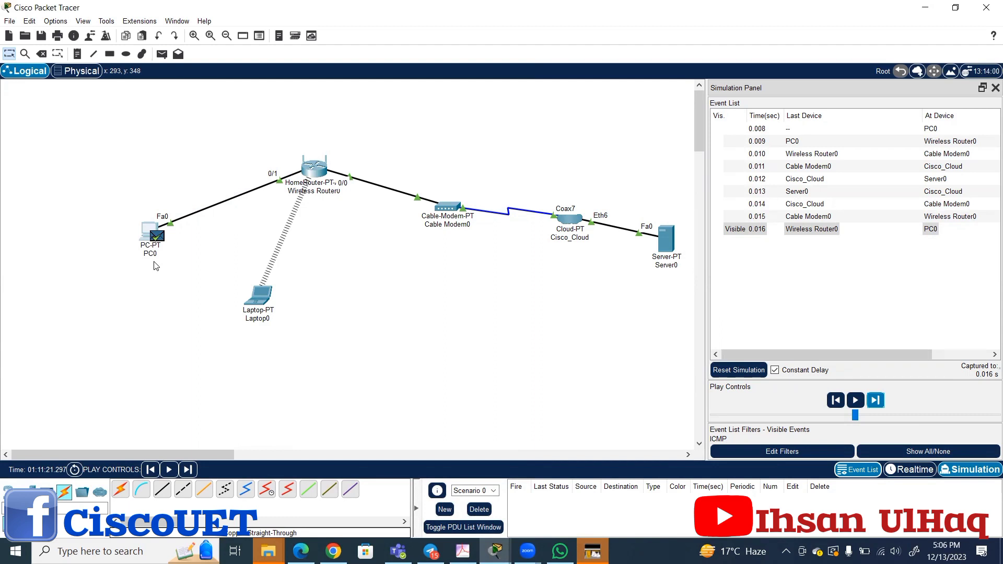
# Examine the OSI layers and inbound PDU details of PC0's packet at Wireless Router0, and open its PDU information at Cable Modem0.
pyautogui.click(792, 143)
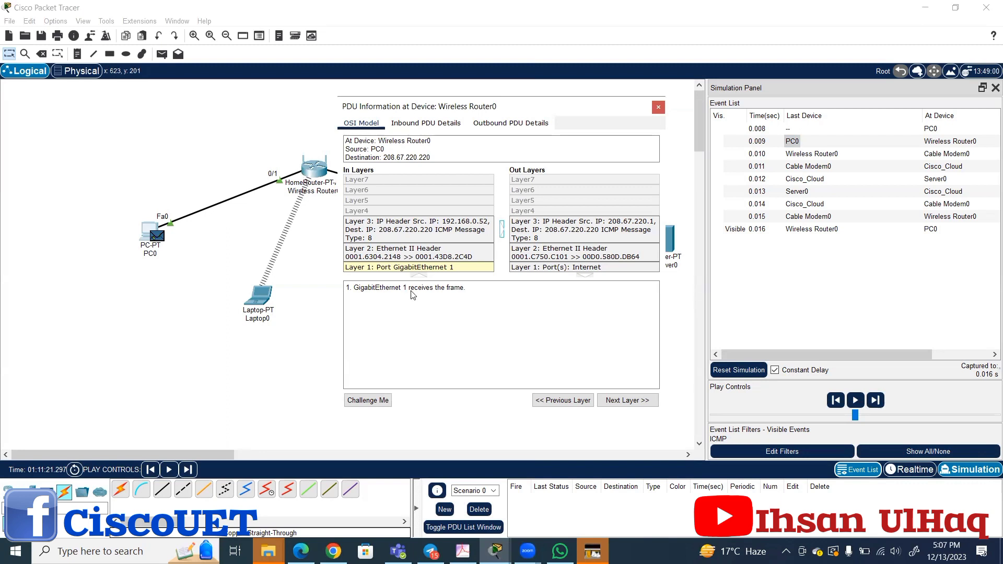
pyautogui.click(424, 124)
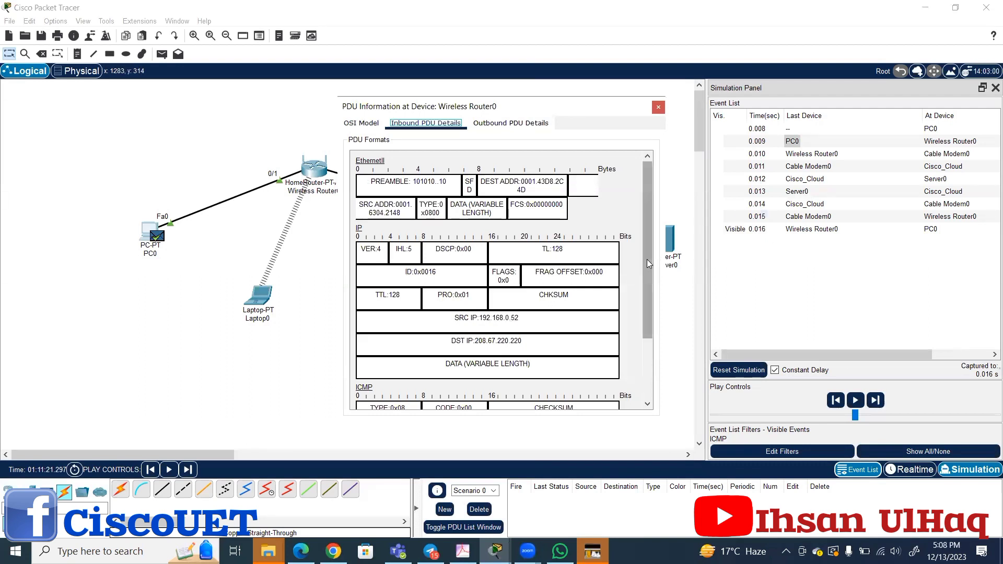
pyautogui.moveTo(647, 260); pyautogui.dragTo(644, 350)
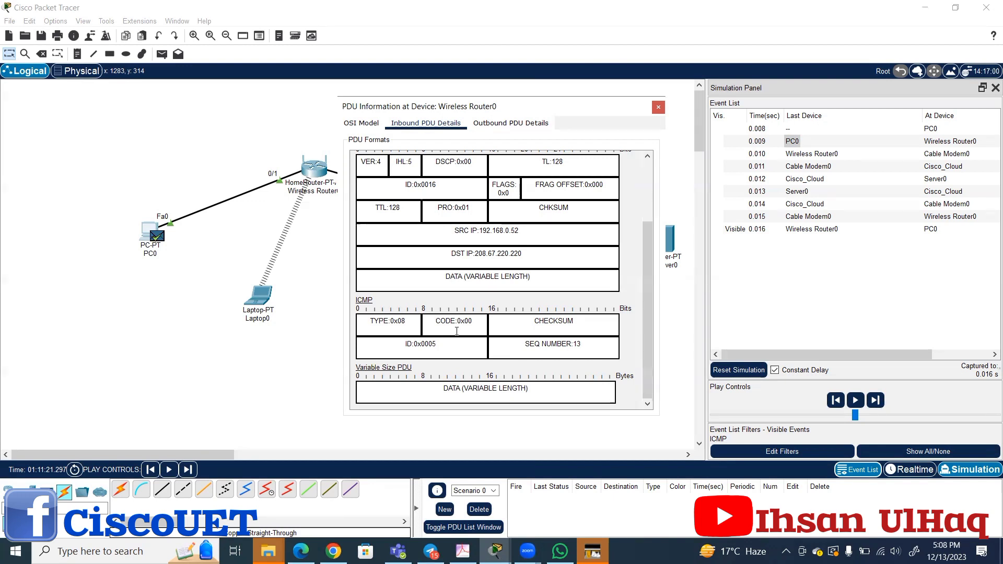
pyautogui.click(378, 125)
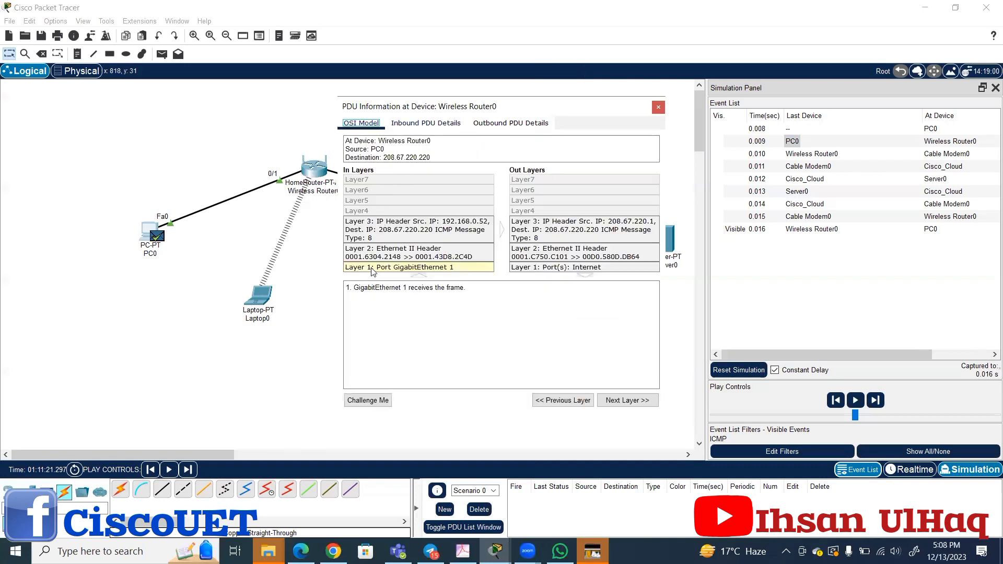
pyautogui.click(834, 155)
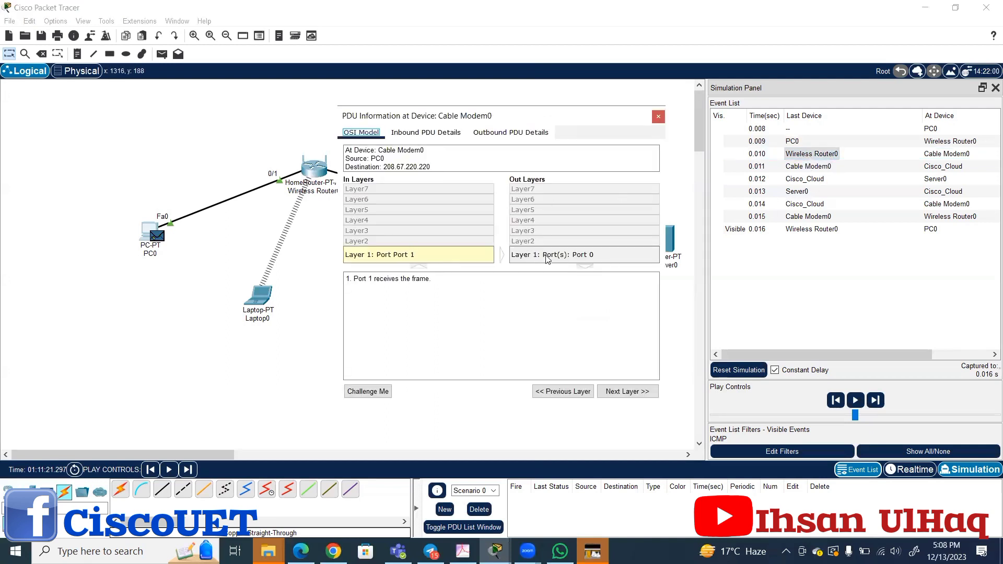
# Inspect the PDU information of PC0's outgoing ICMP packet at Cisco_Cloud and at Server0.
pyautogui.click(804, 167)
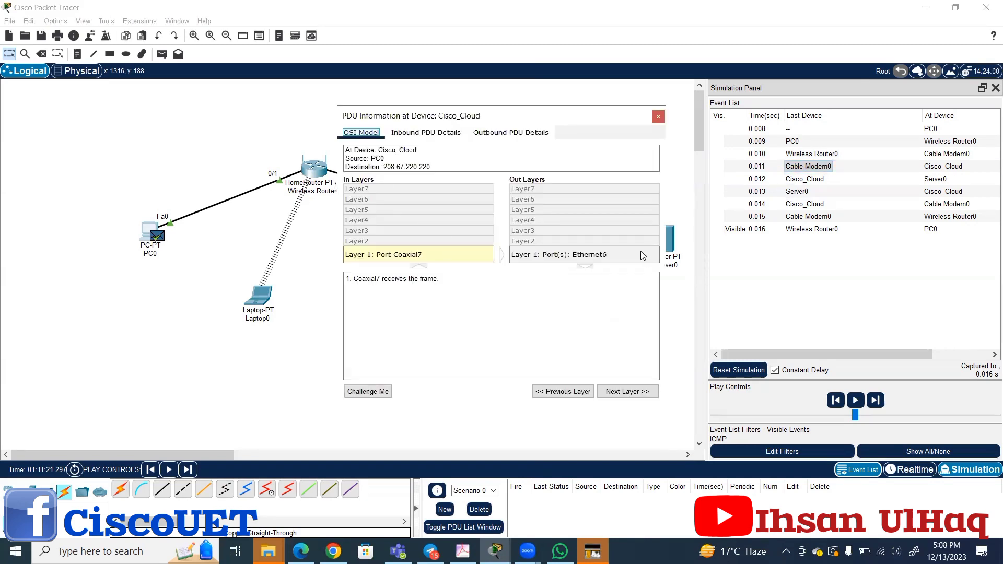
pyautogui.click(805, 180)
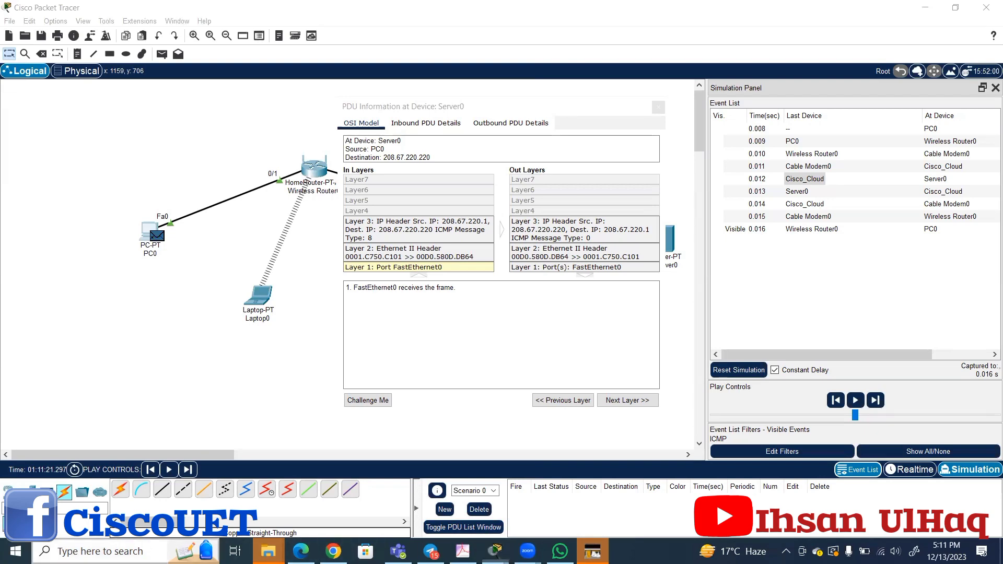
# Open the Windows Command Prompt and run ipconfig /all.
pyautogui.click(99, 551)
pyautogui.write('cm')
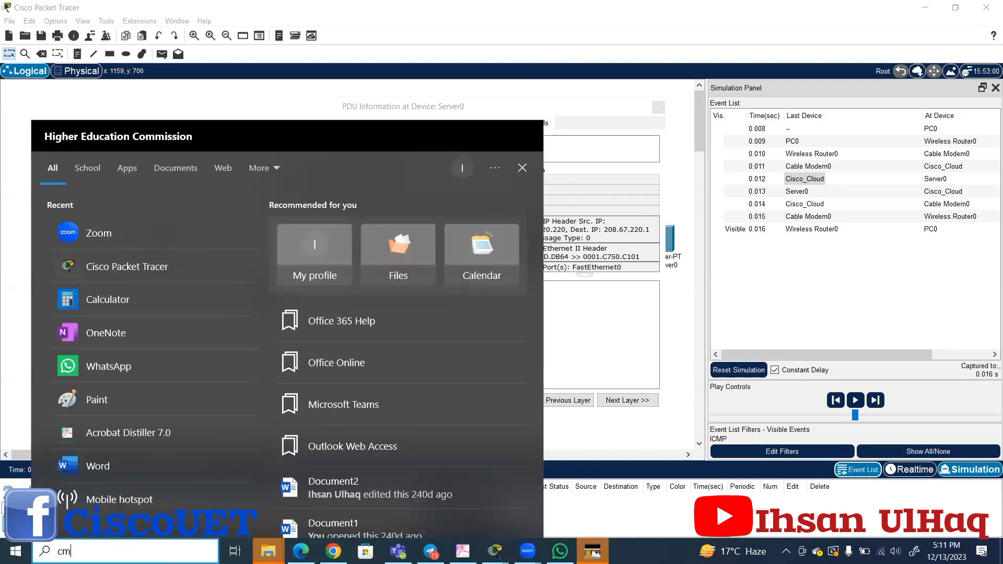
pyautogui.write('d')
pyautogui.press('Return')
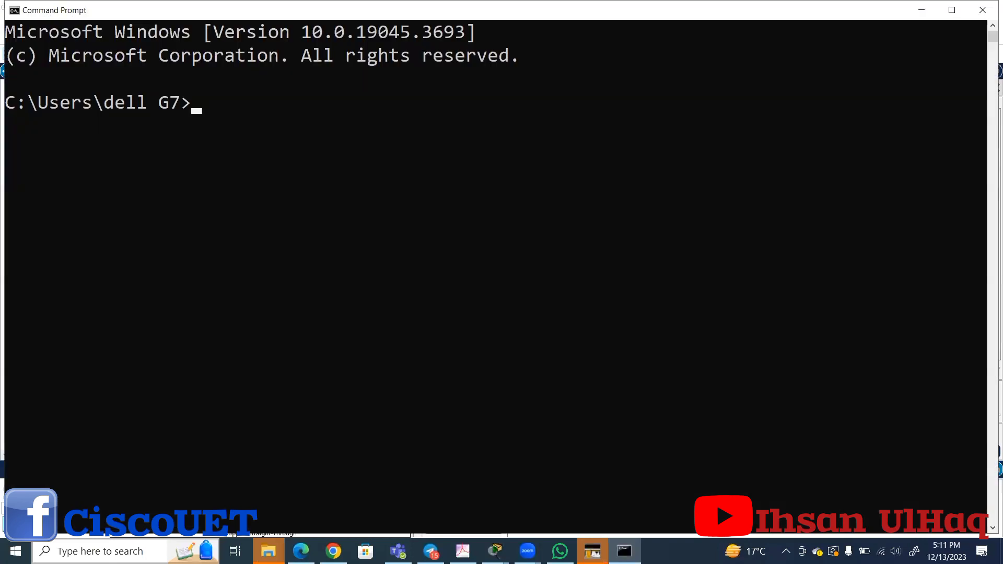
pyautogui.write('ipconfig /all')
pyautogui.press('Return')
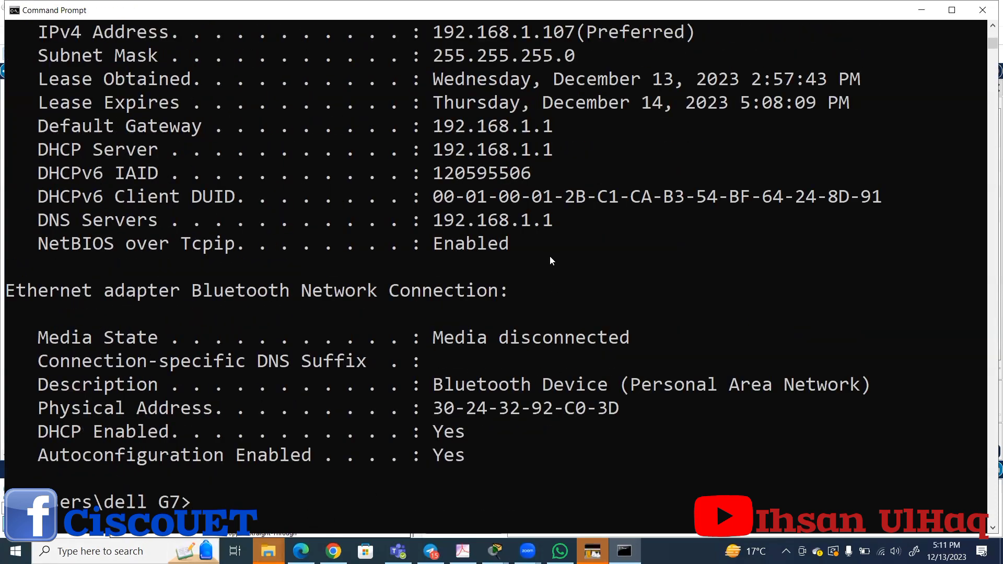
# Examine the Wi-Fi adapter's IPv4 address, default gateway, DHCP server and DNS server in the ipconfig output, highlighting each value.
pyautogui.scroll(3, 551, 256)
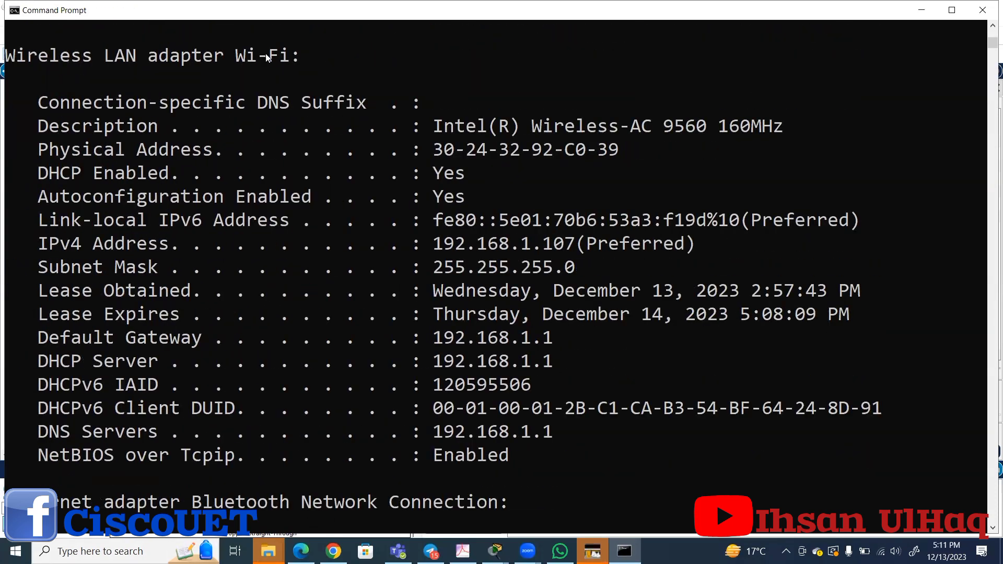
pyautogui.moveTo(435, 243); pyautogui.dragTo(575, 244)
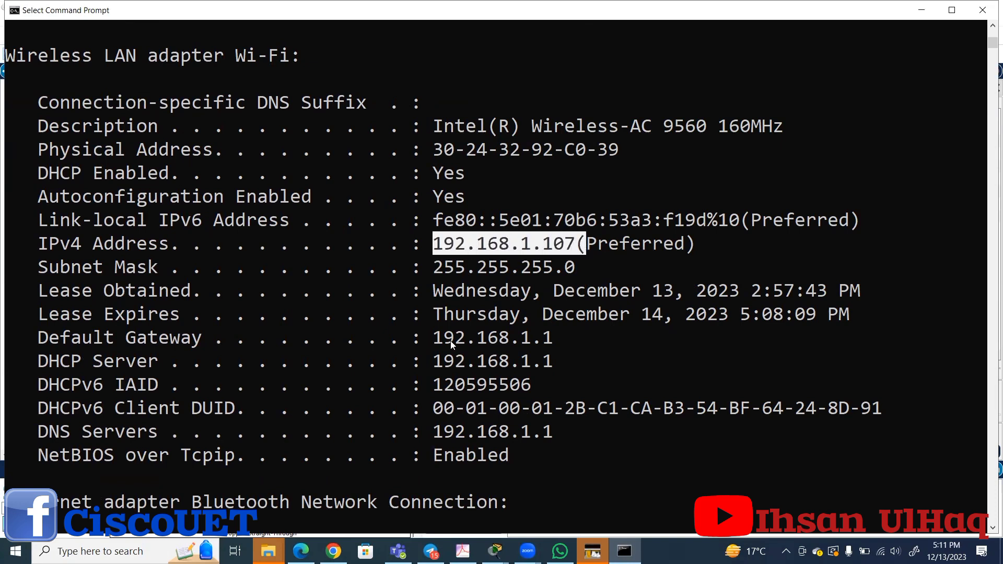
pyautogui.moveTo(433, 338); pyautogui.dragTo(589, 337)
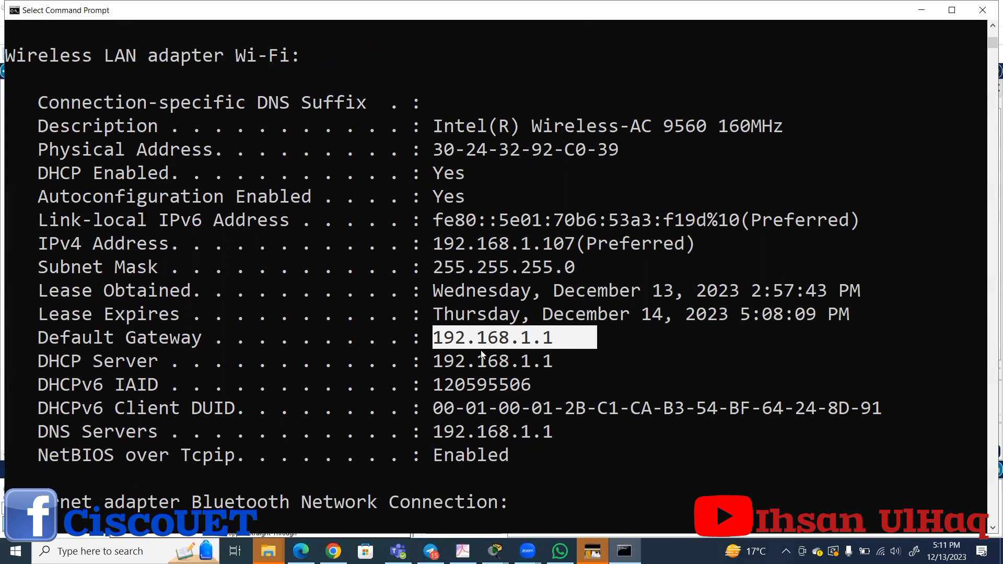
pyautogui.click(431, 357)
pyautogui.moveTo(431, 358); pyautogui.dragTo(563, 361)
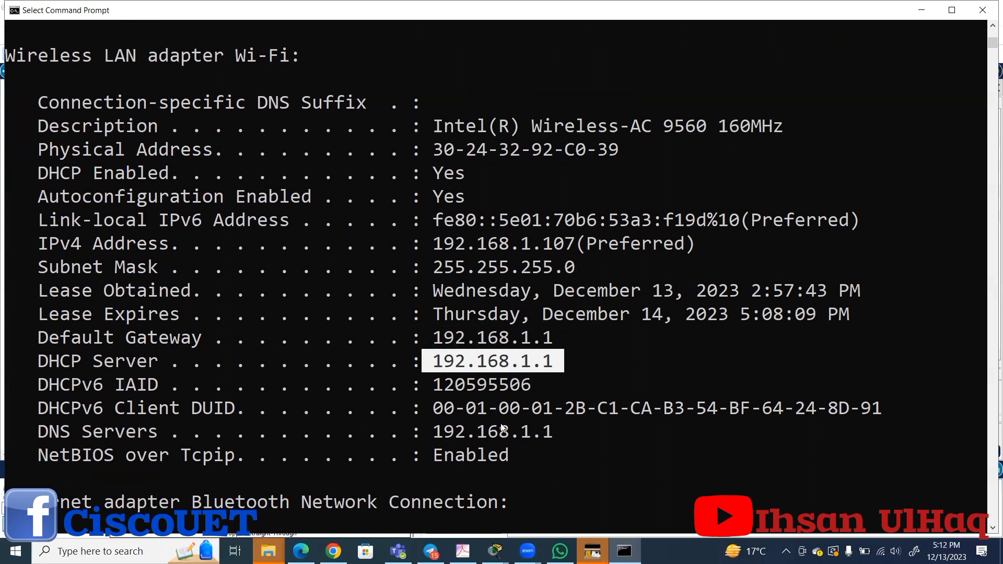
pyautogui.moveTo(431, 433); pyautogui.dragTo(561, 438)
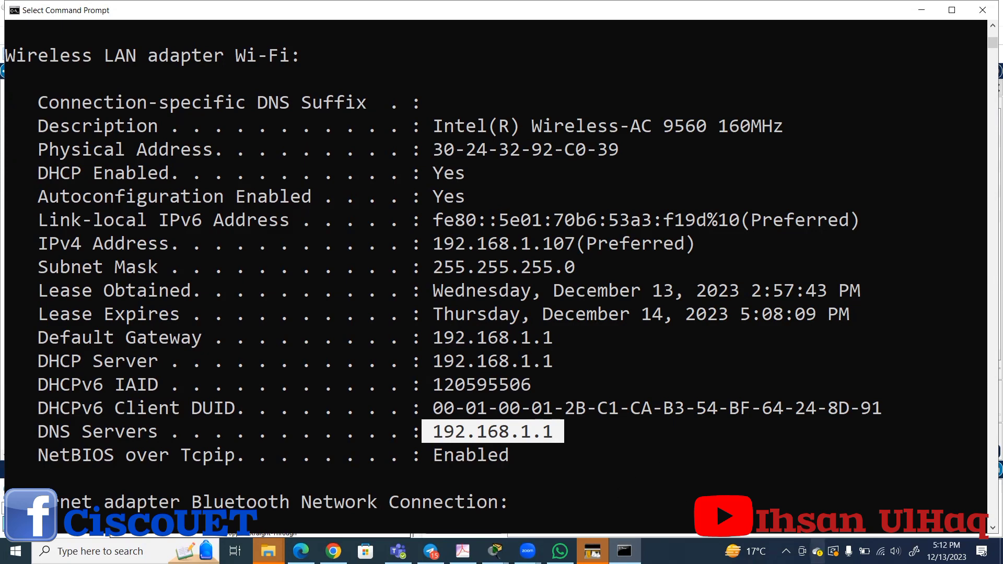
# Connect the computer to the eduroam Wi-Fi network and return to the Command Prompt.
pyautogui.click(881, 551)
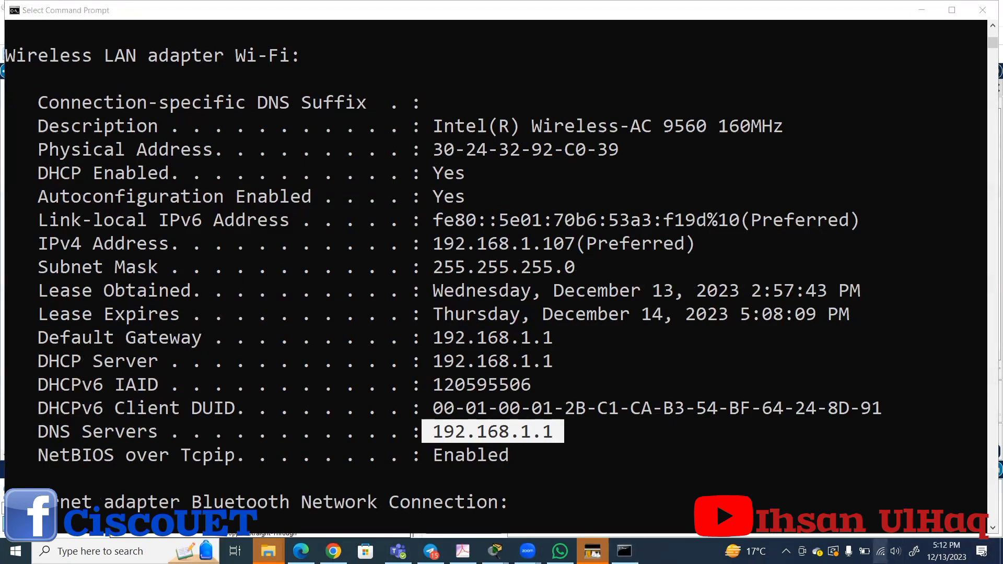
pyautogui.click(815, 355)
pyautogui.click(929, 359)
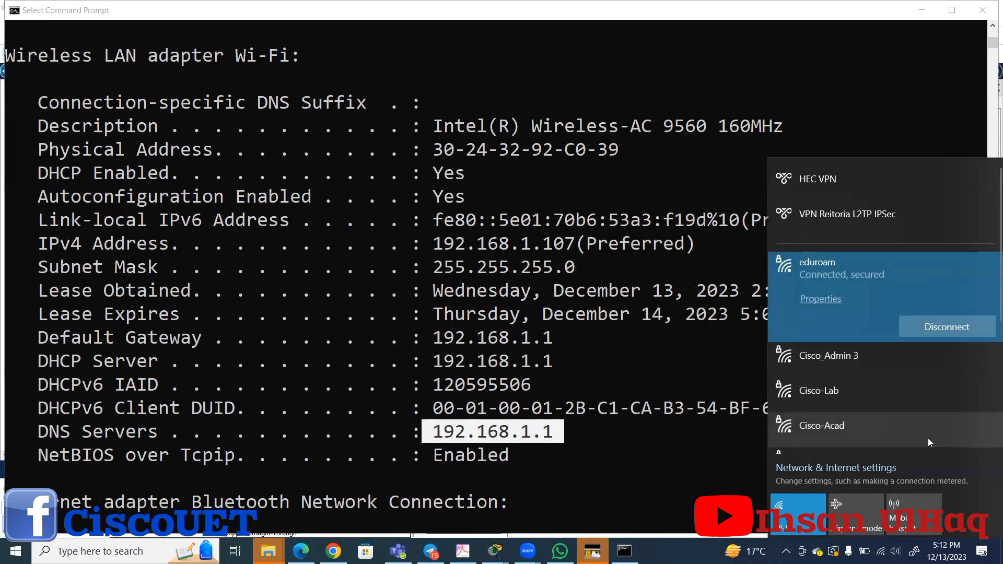
pyautogui.click(597, 486)
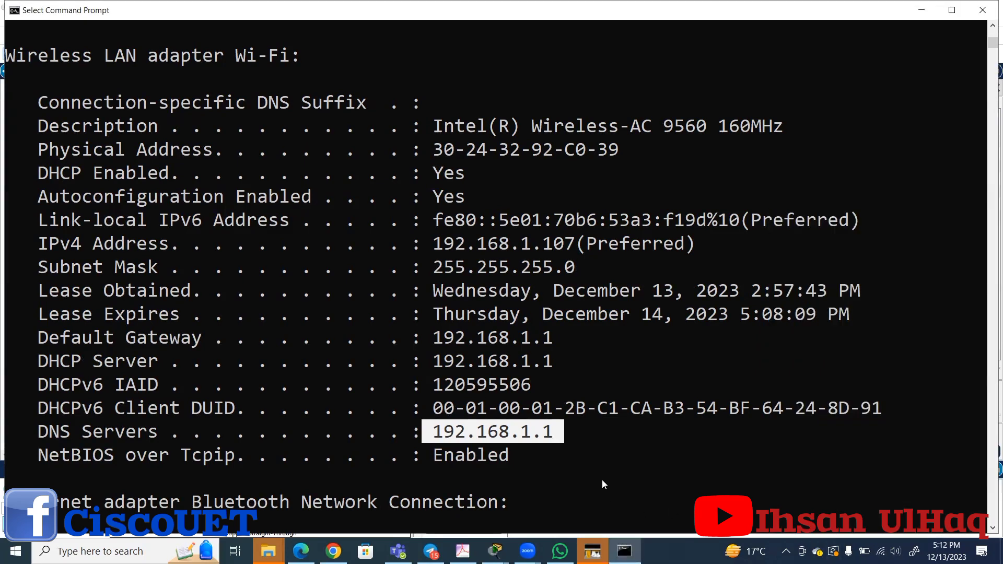
# Add several blank prompt lines and rerun ipconfig /all on the eduroam connection.
pyautogui.press('Return')
pyautogui.press('Return')
pyautogui.press('Return')
pyautogui.press('Return')
pyautogui.press('Return')
pyautogui.press('Return')
pyautogui.press('Up')
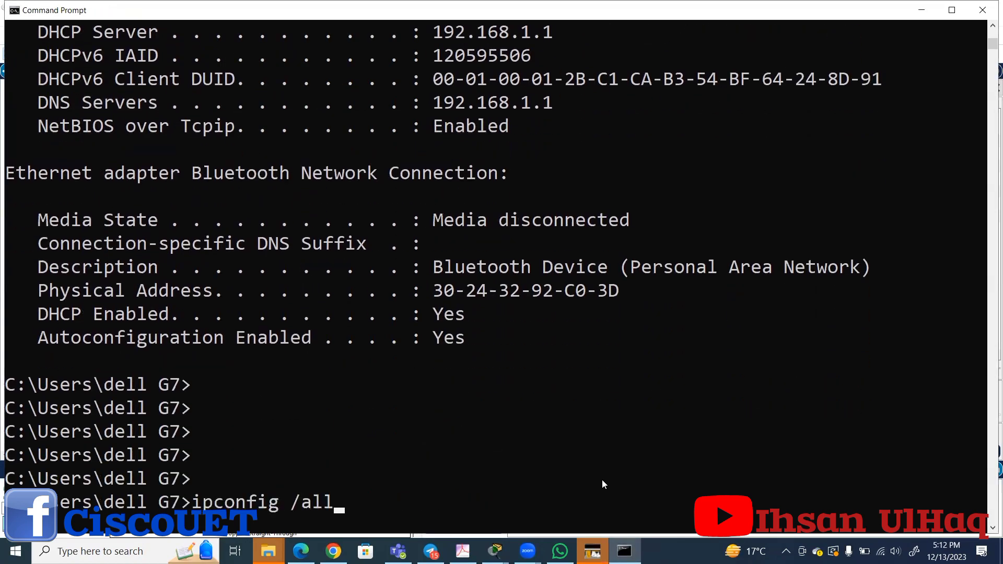
pyautogui.press('Return')
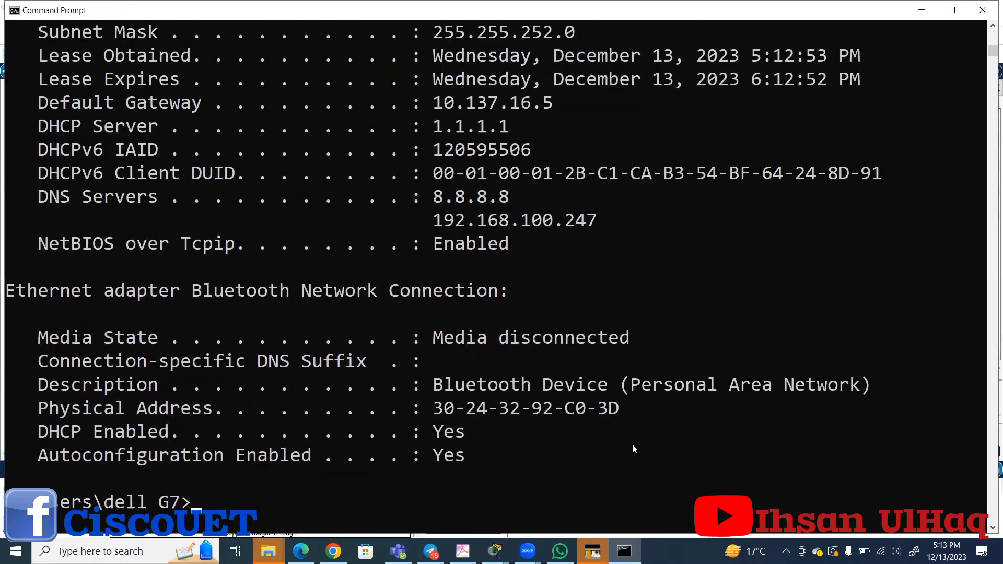
# Highlight the Wi-Fi adapter's subnet mask in the new ipconfig output and close the Command Prompt.
pyautogui.scroll(2, 678, 223)
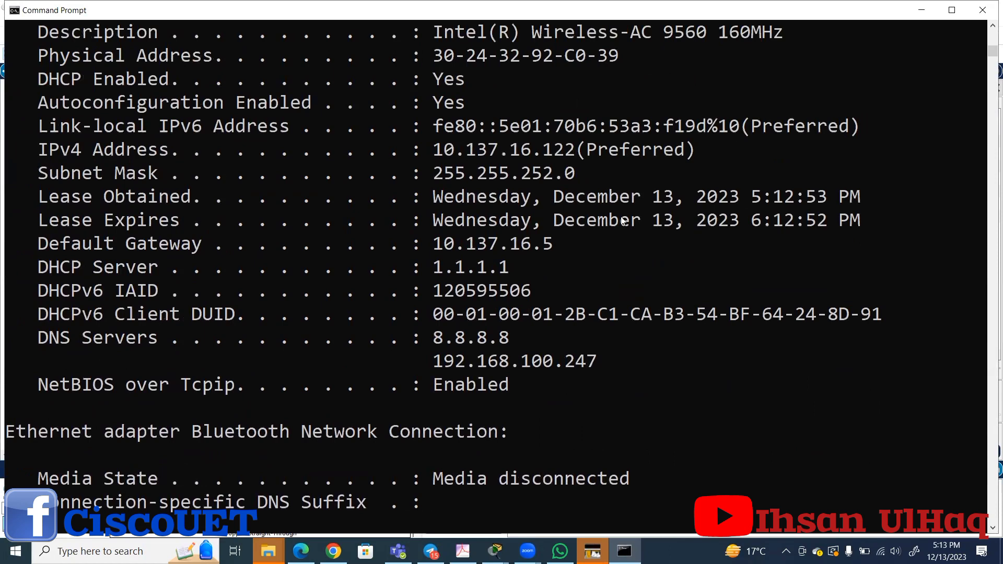
pyautogui.moveTo(587, 178); pyautogui.dragTo(435, 176)
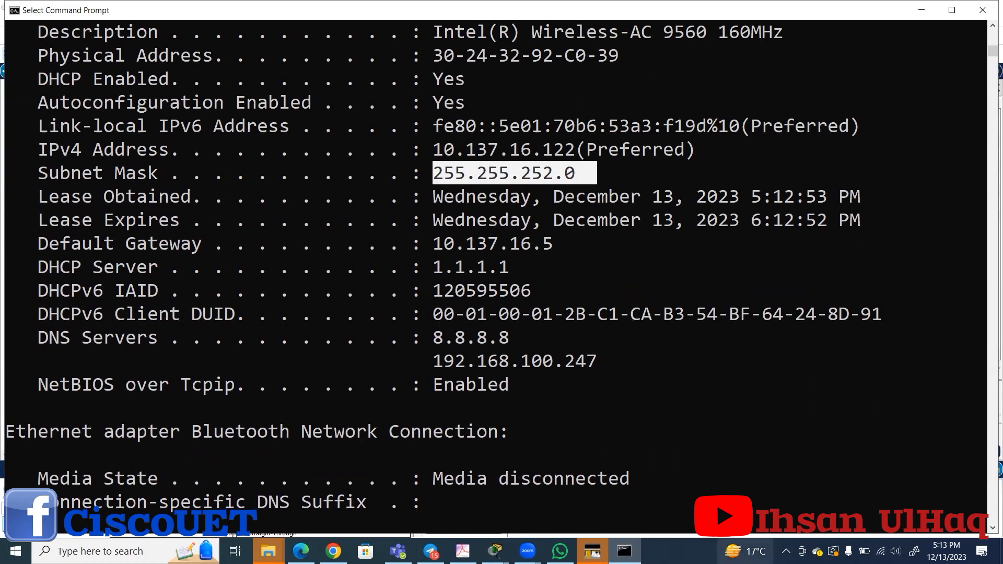
pyautogui.moveTo(746, 561)
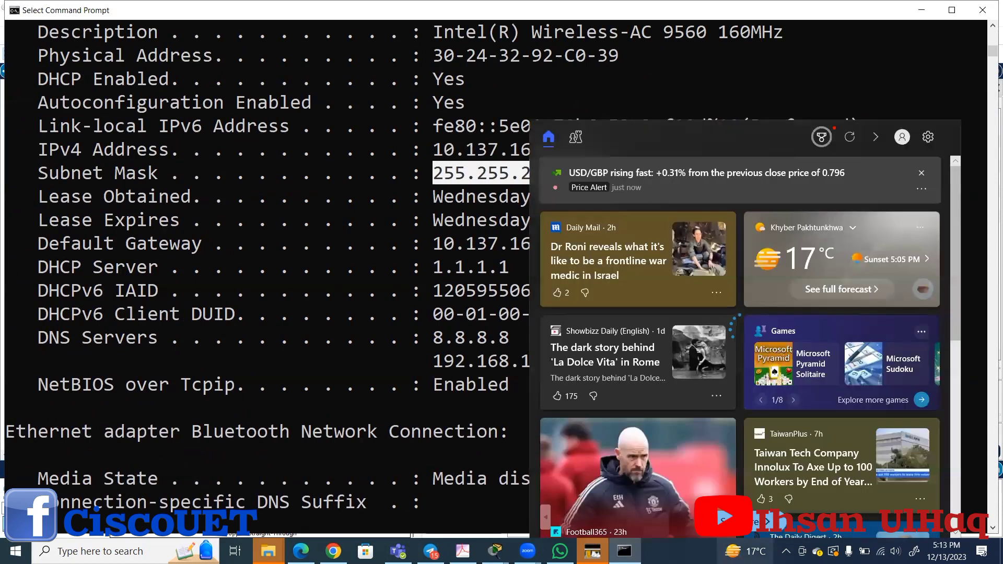
pyautogui.click(753, 85)
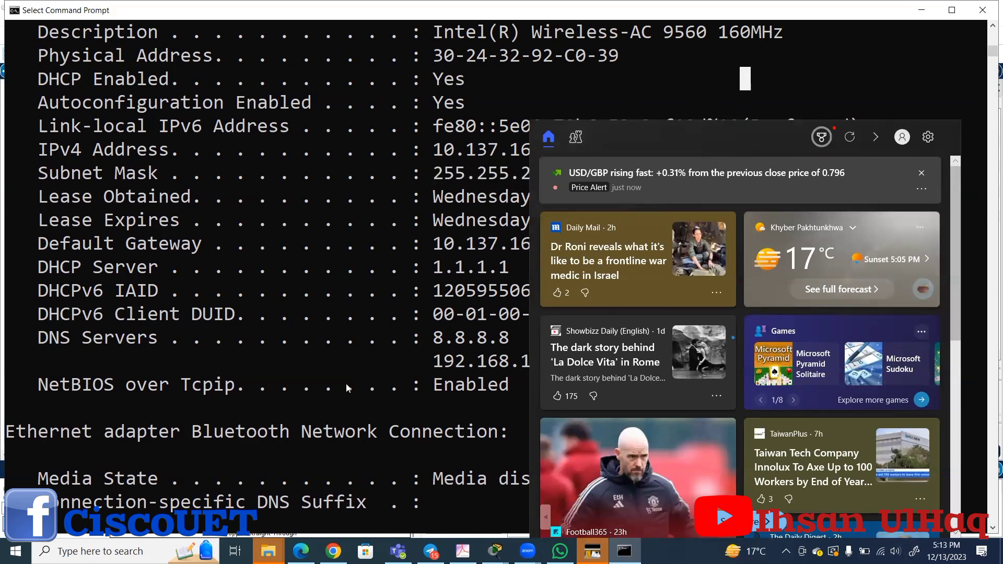
pyautogui.click(312, 407)
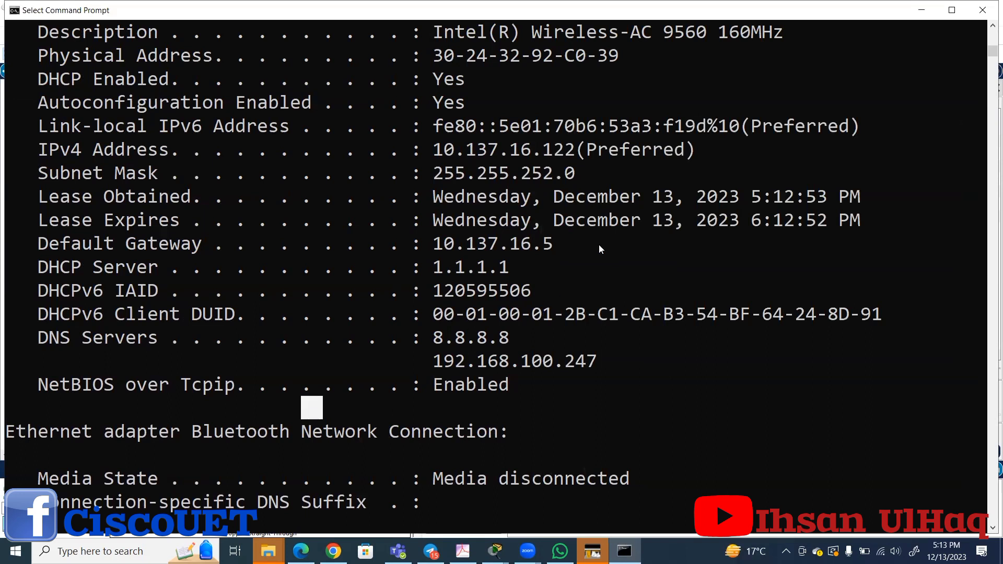
pyautogui.moveTo(578, 175); pyautogui.dragTo(437, 168)
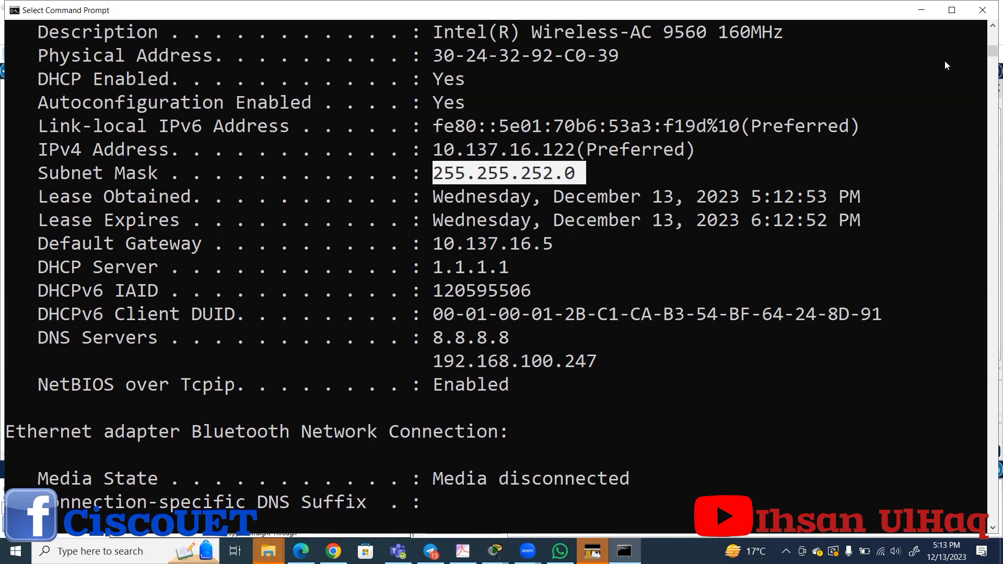
pyautogui.click(984, 12)
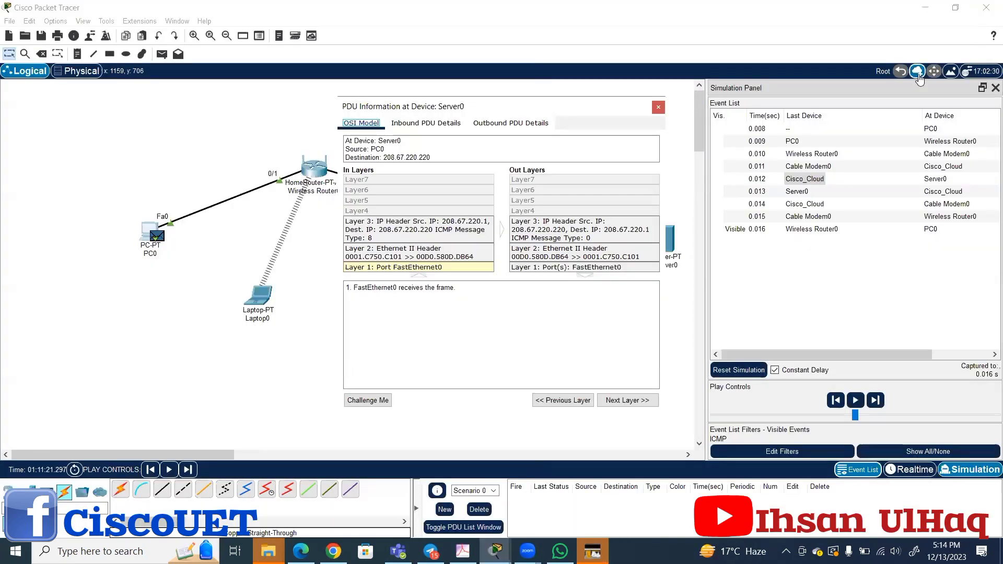